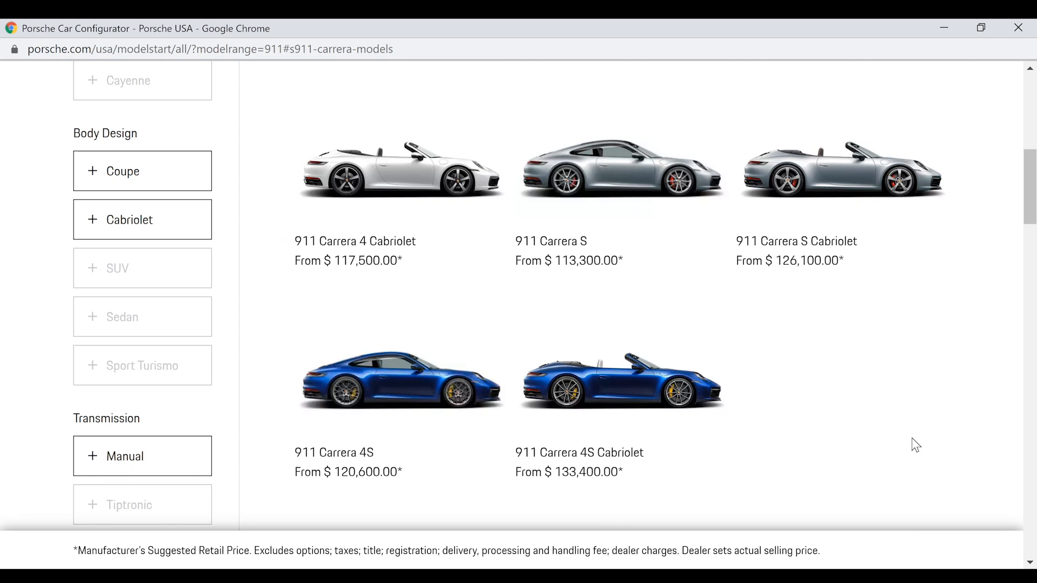
- Open the 911 Carrera 4S for configuration and preview it from the front without the background scenery
{"action": "left_click", "coordinate": [481, 392]}
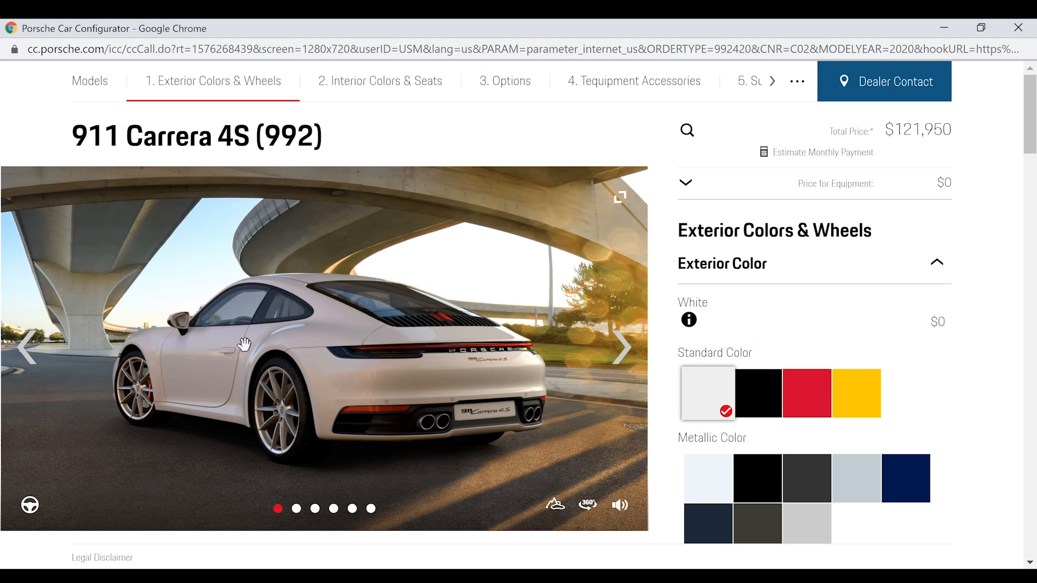
{"action": "left_click", "coordinate": [554, 507]}
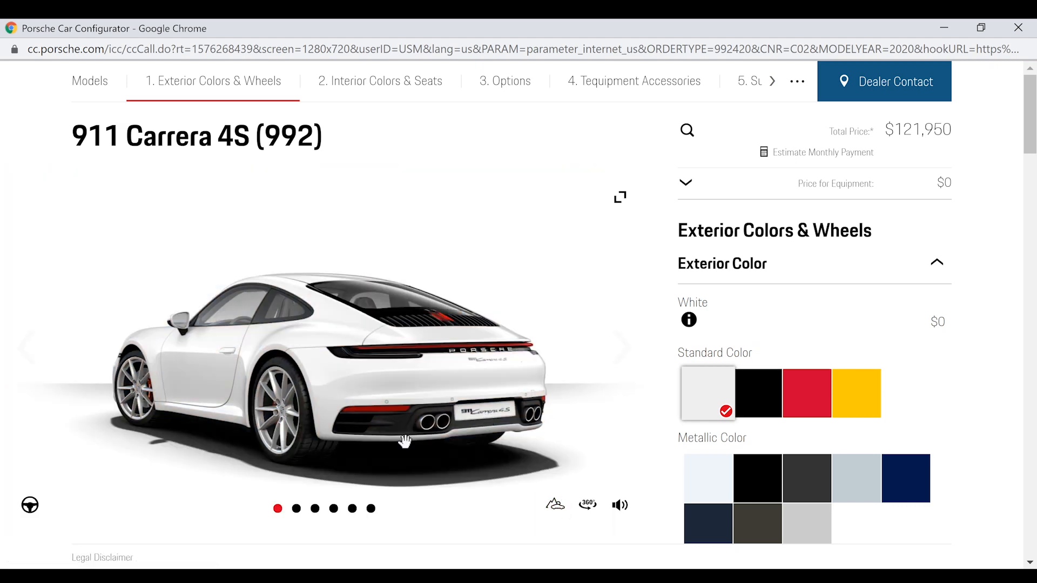
{"action": "left_click", "coordinate": [296, 509]}
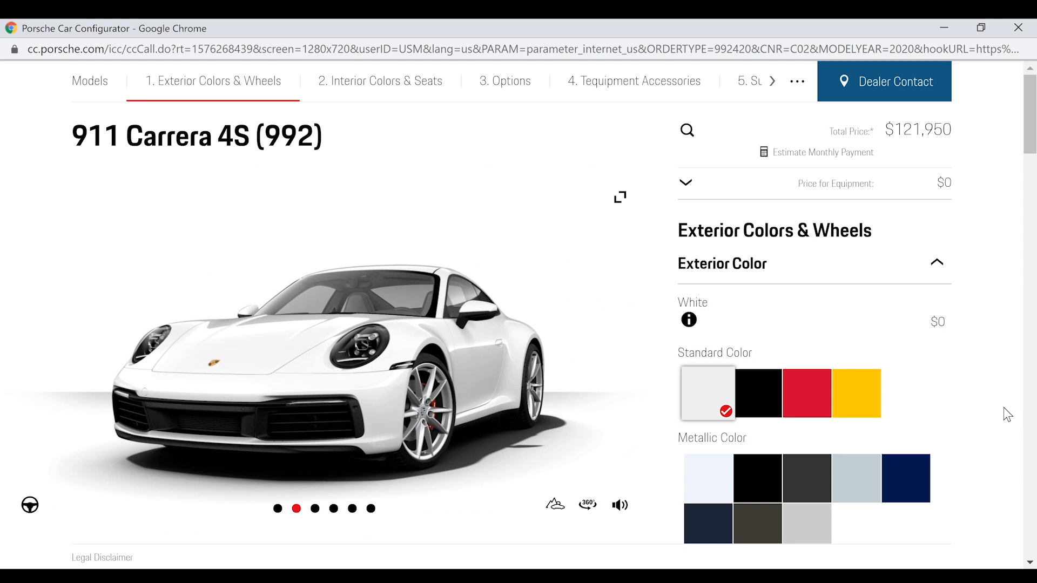
- Try the exterior colors Racing Yellow, Black, Guards Red and Chalk on the car
{"action": "left_click", "coordinate": [873, 394]}
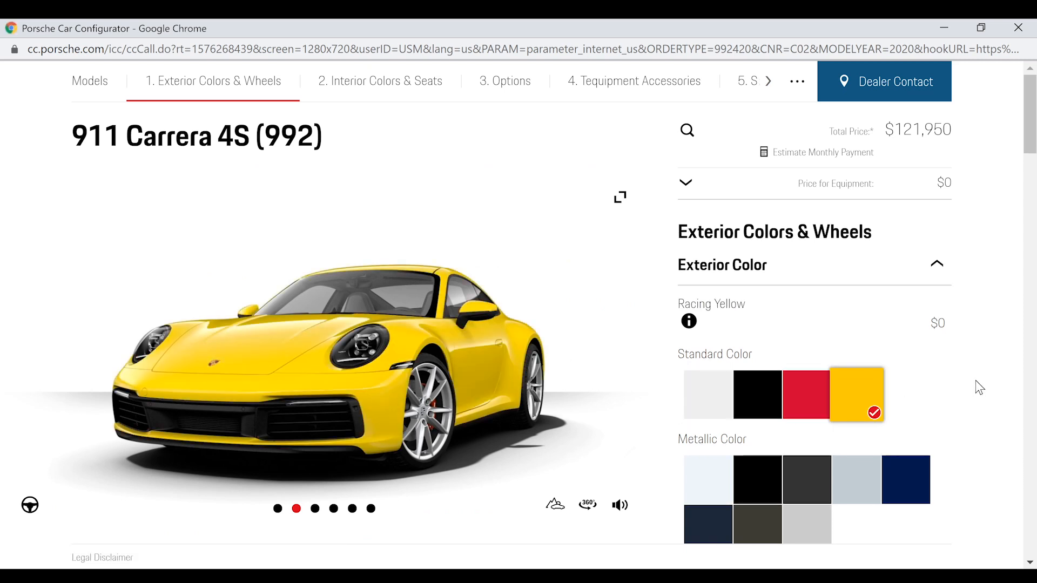
{"action": "left_click", "coordinate": [768, 397]}
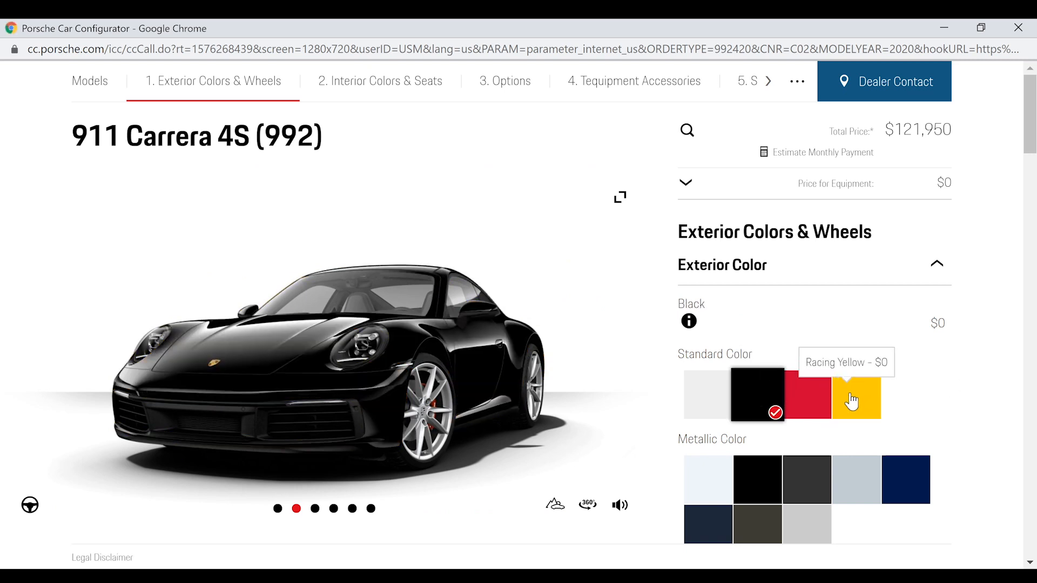
{"action": "left_click", "coordinate": [800, 397]}
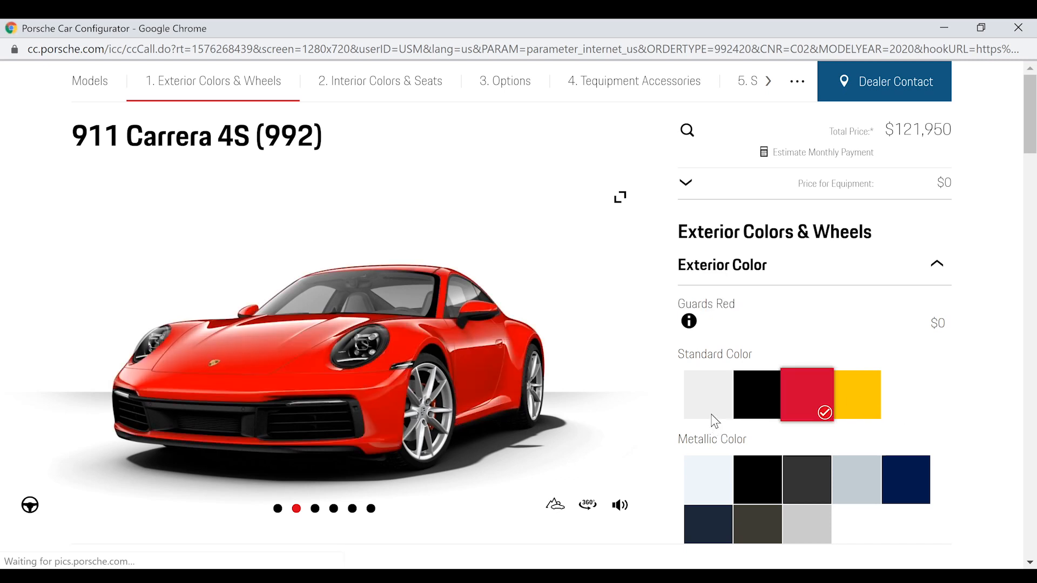
{"action": "left_click", "coordinate": [761, 415]}
{"action": "scroll", "coordinate": [783, 429], "scroll_direction": "down", "scroll_amount": 2}
{"action": "left_click", "coordinate": [767, 527]}
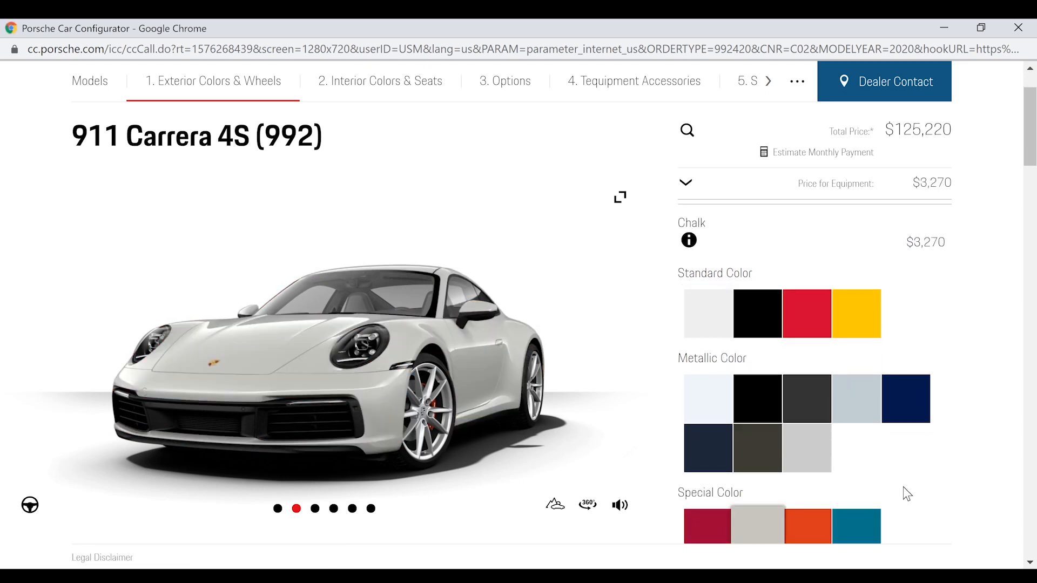
- Try the orange special color and select the blue special color for the exterior
{"action": "scroll", "coordinate": [899, 489], "scroll_direction": "down", "scroll_amount": 1}
{"action": "left_click", "coordinate": [825, 473]}
{"action": "left_click", "coordinate": [849, 444]}
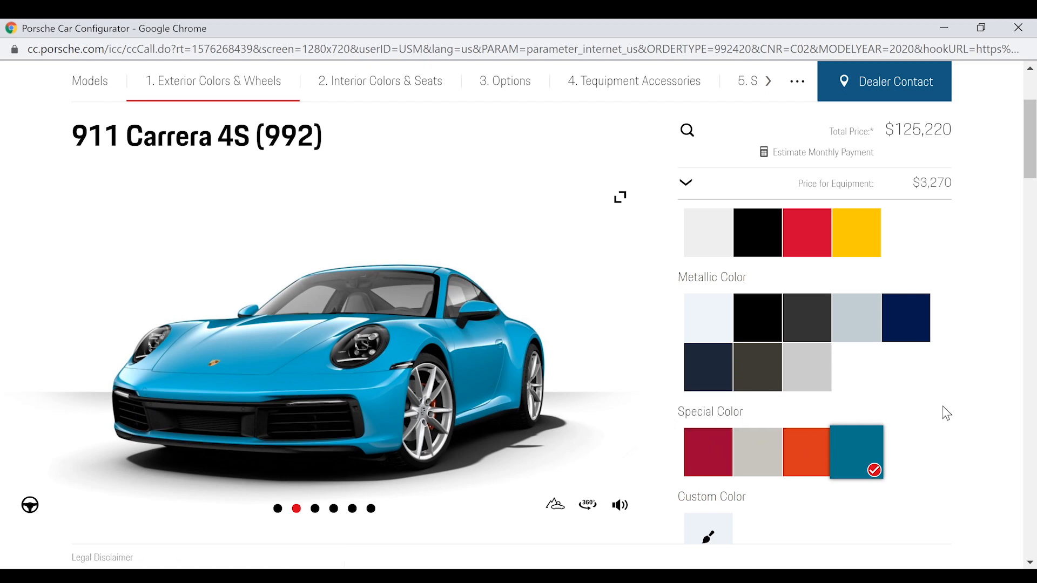
- Compare the 20"/21" RS Spyder Design Wheels and select the 20"/21" Carrera Classic Wheels
{"action": "scroll", "coordinate": [944, 378], "scroll_direction": "down", "scroll_amount": 3}
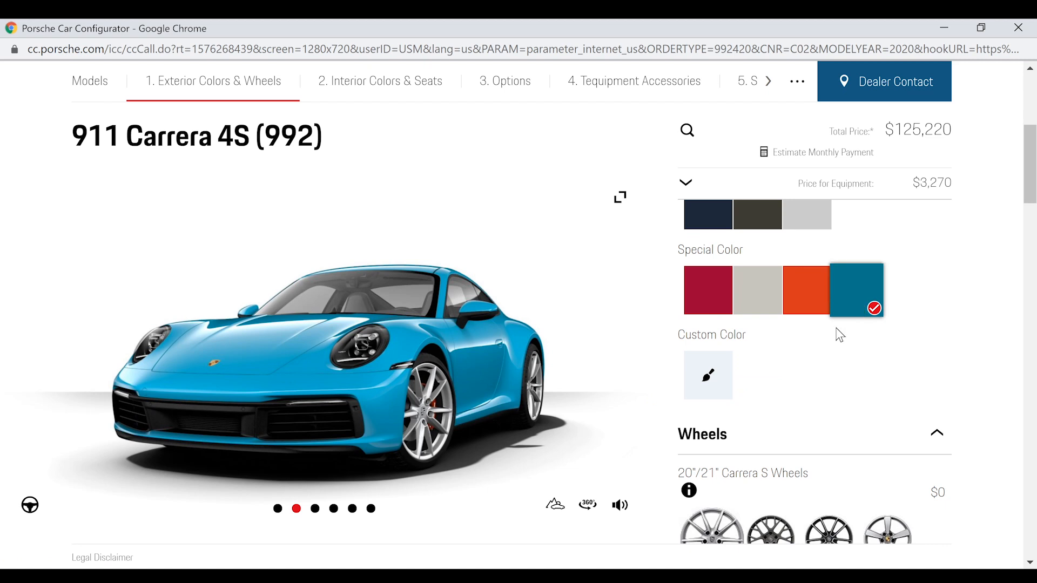
{"action": "scroll", "coordinate": [834, 330], "scroll_direction": "down", "scroll_amount": 3}
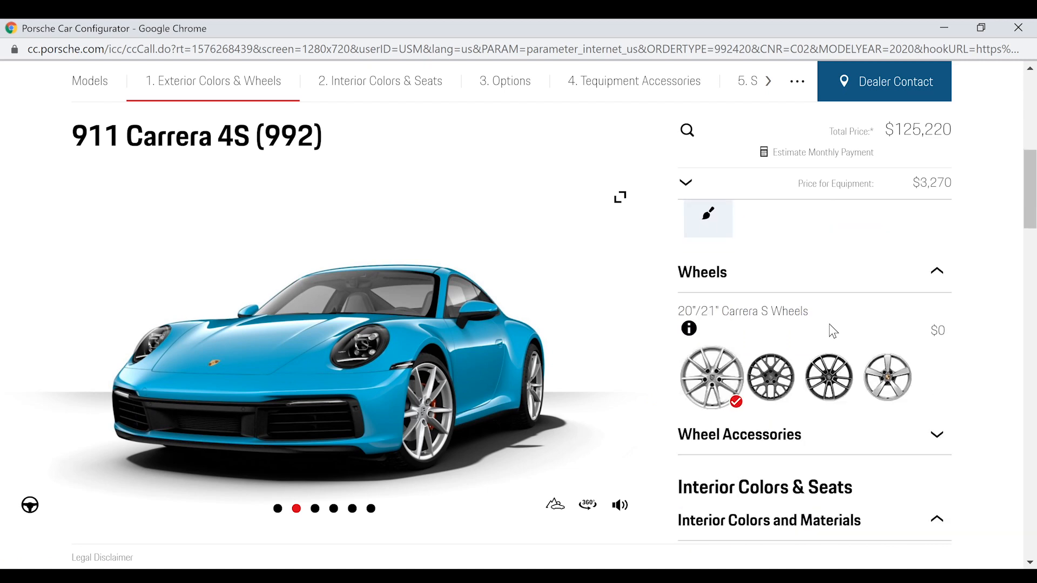
{"action": "left_click", "coordinate": [769, 386]}
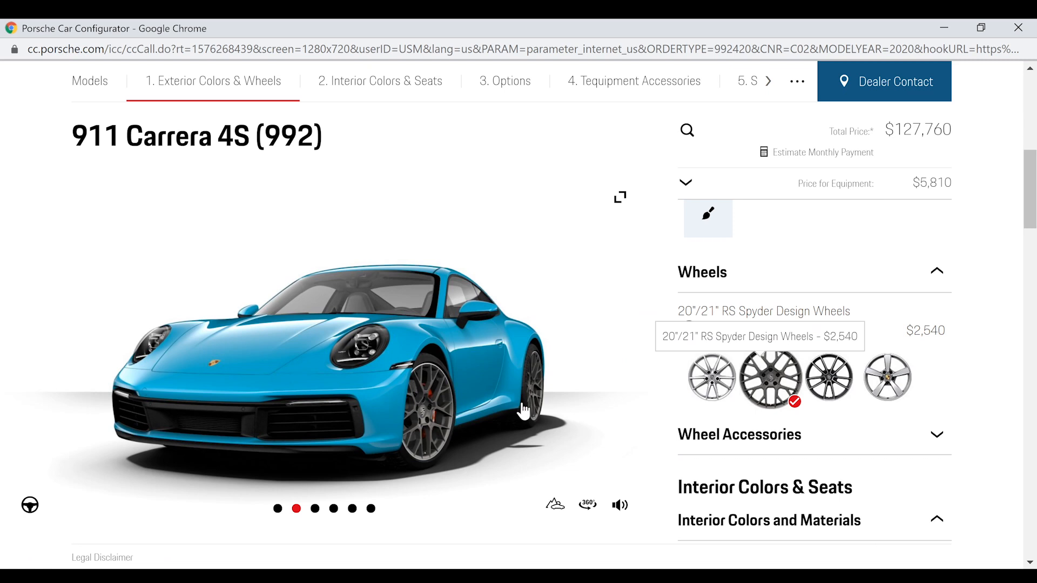
{"action": "left_click", "coordinate": [840, 383]}
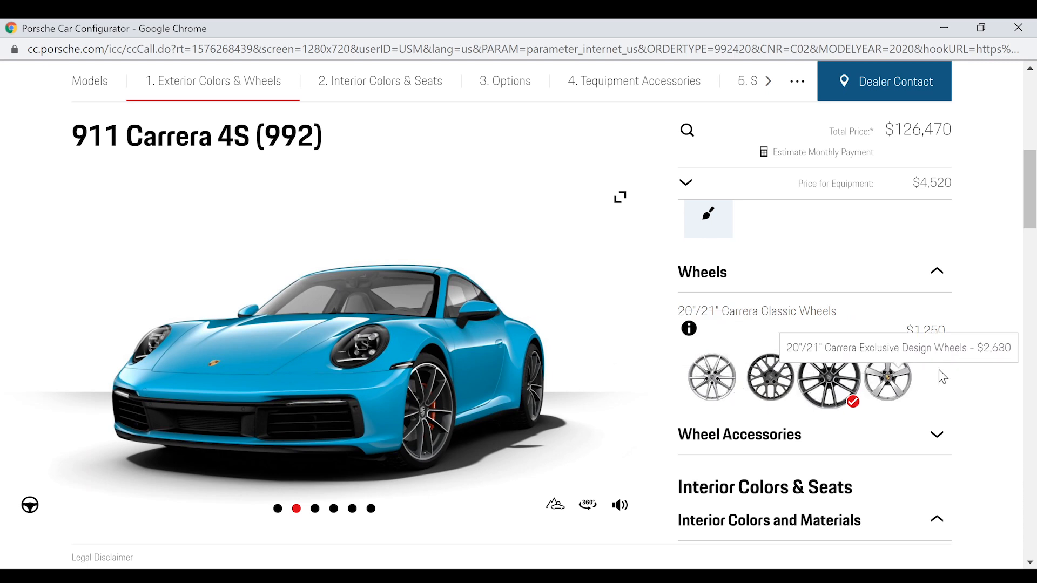
- Try adding Wheels Painted in Jet Black Metallic from the wheel accessories and cancel the required changes
{"action": "scroll", "coordinate": [893, 399], "scroll_direction": "down", "scroll_amount": 2}
{"action": "left_click", "coordinate": [937, 352]}
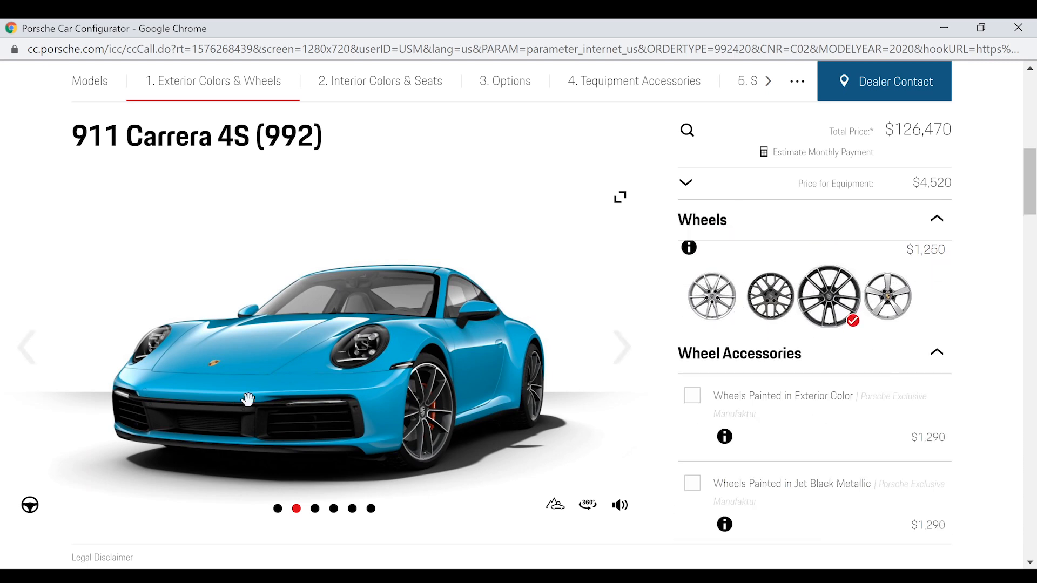
{"action": "scroll", "coordinate": [780, 347], "scroll_direction": "down", "scroll_amount": 2}
{"action": "left_click", "coordinate": [691, 403]}
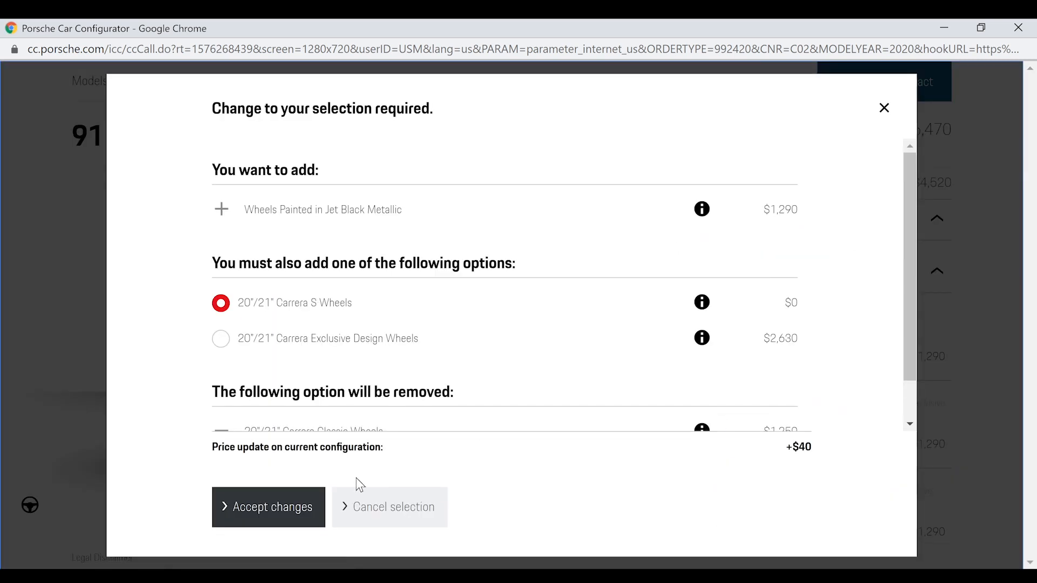
{"action": "left_click", "coordinate": [389, 506]}
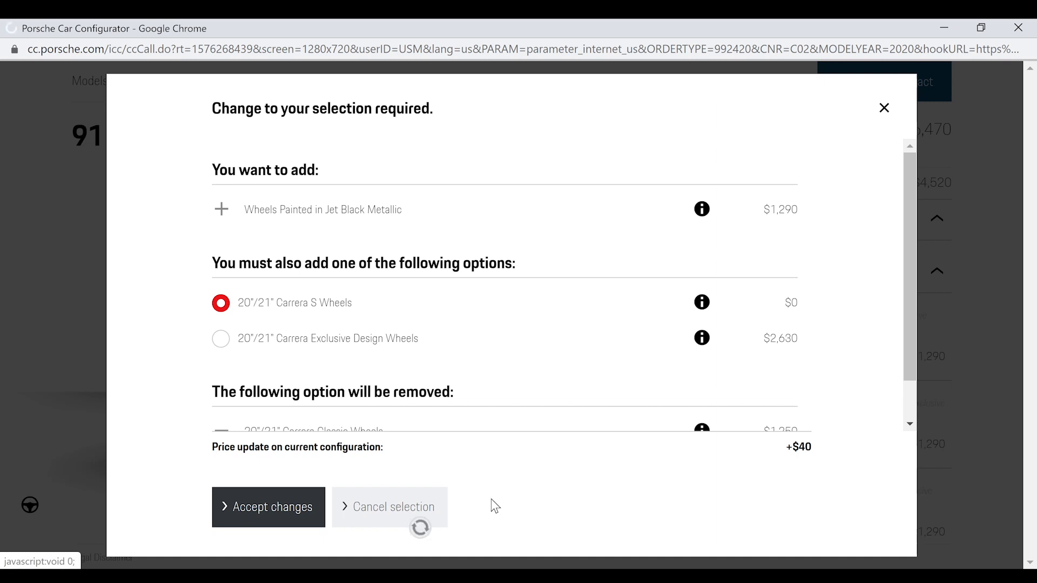
{"action": "scroll", "coordinate": [969, 333], "scroll_direction": "down", "scroll_amount": 3}
{"action": "scroll", "coordinate": [975, 341], "scroll_direction": "up", "scroll_amount": 4}
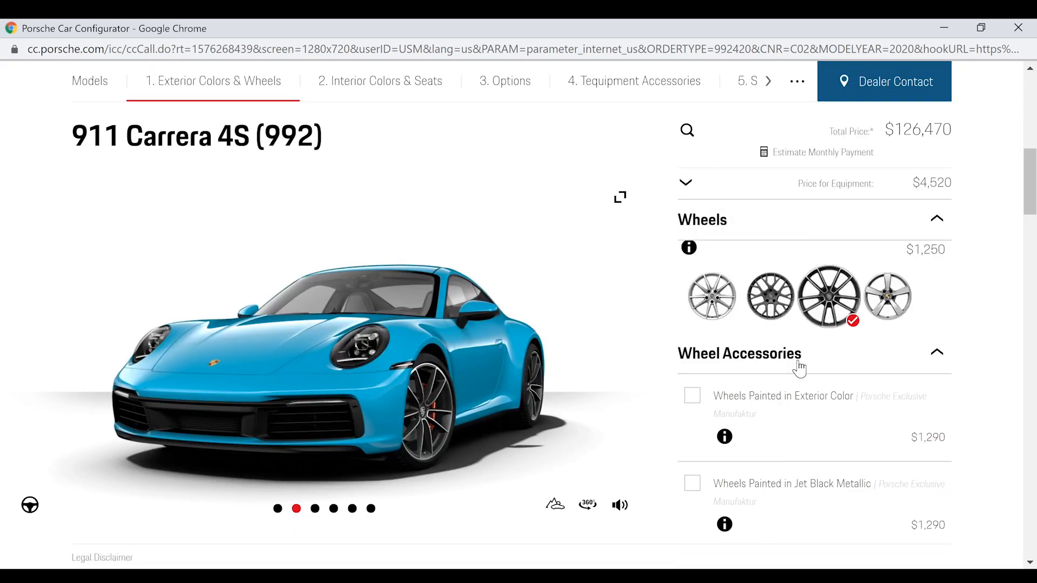
{"action": "left_click", "coordinate": [802, 360]}
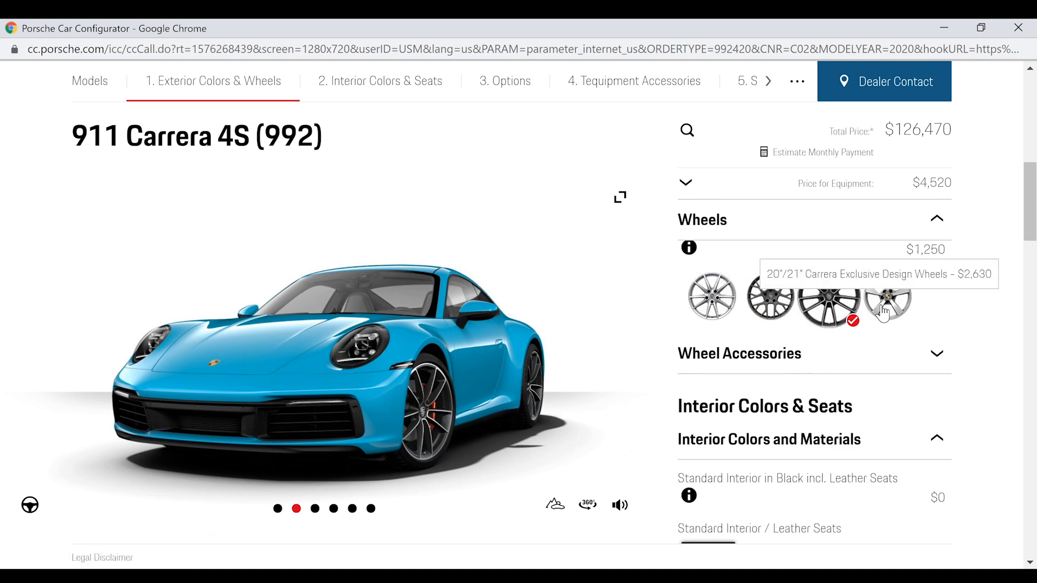
- Bring up the interior colors and materials and switch the car preview to the dashboard view
{"action": "scroll", "coordinate": [958, 325], "scroll_direction": "down", "scroll_amount": 2}
{"action": "scroll", "coordinate": [958, 324], "scroll_direction": "down", "scroll_amount": 2}
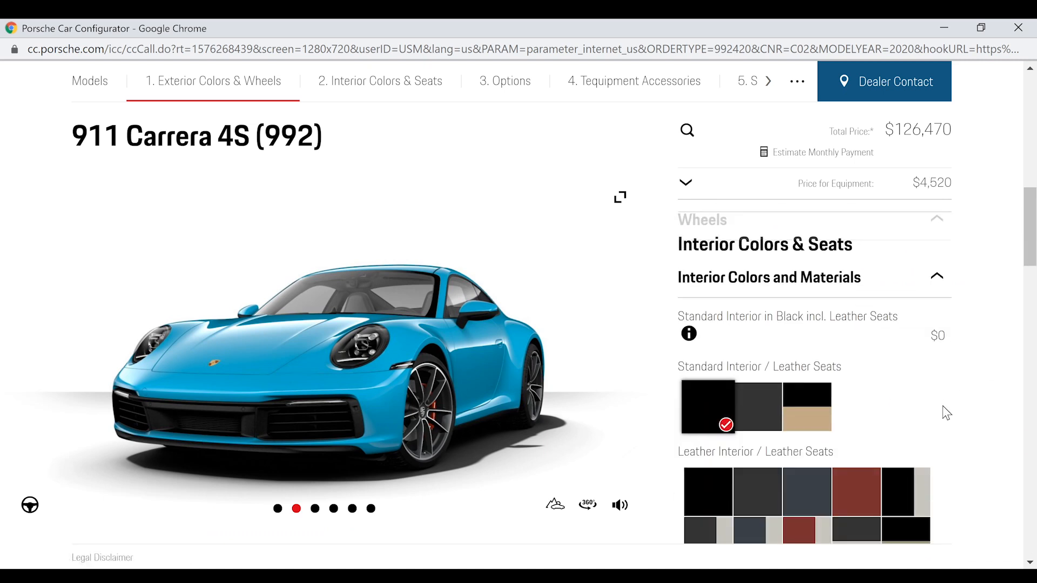
{"action": "left_click", "coordinate": [315, 508]}
{"action": "left_click", "coordinate": [352, 509]}
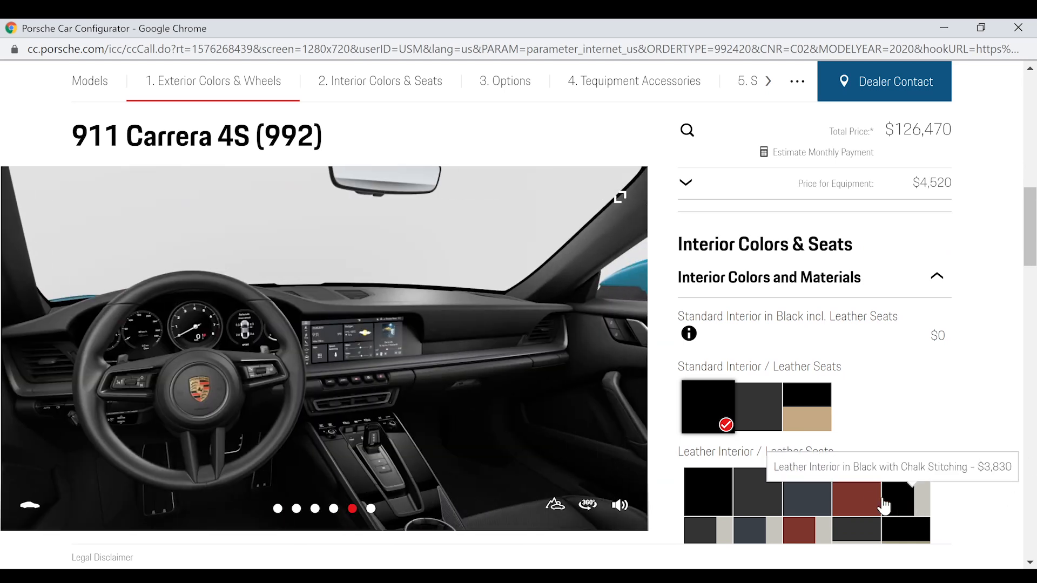
- Compare the red, black with Chalk stitching and Slate Gray/Chalk leather interiors, and select the all-black leather interior with leather seats
{"action": "scroll", "coordinate": [929, 371], "scroll_direction": "down", "scroll_amount": 3}
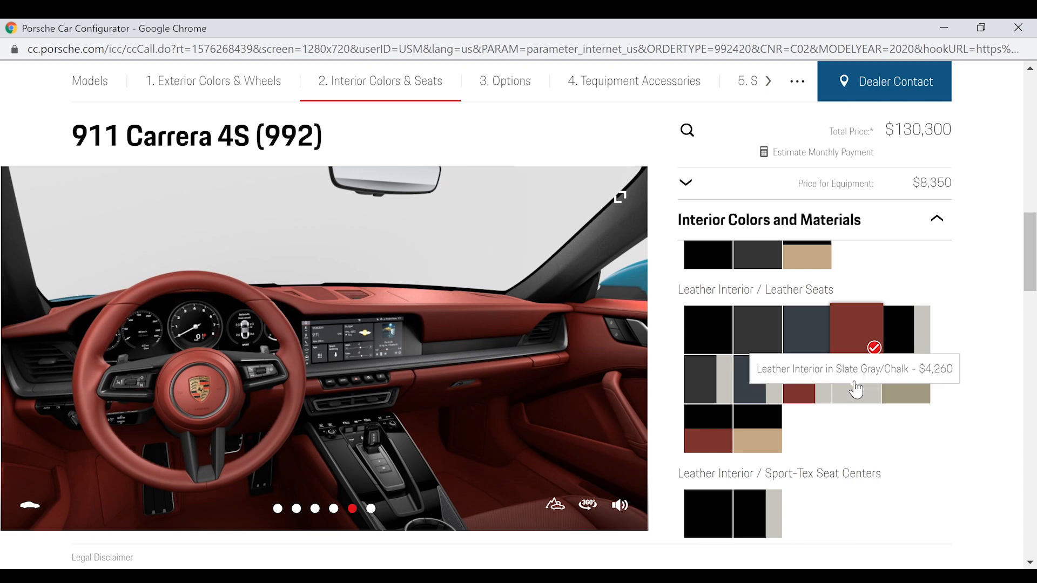
{"action": "left_click", "coordinate": [925, 319]}
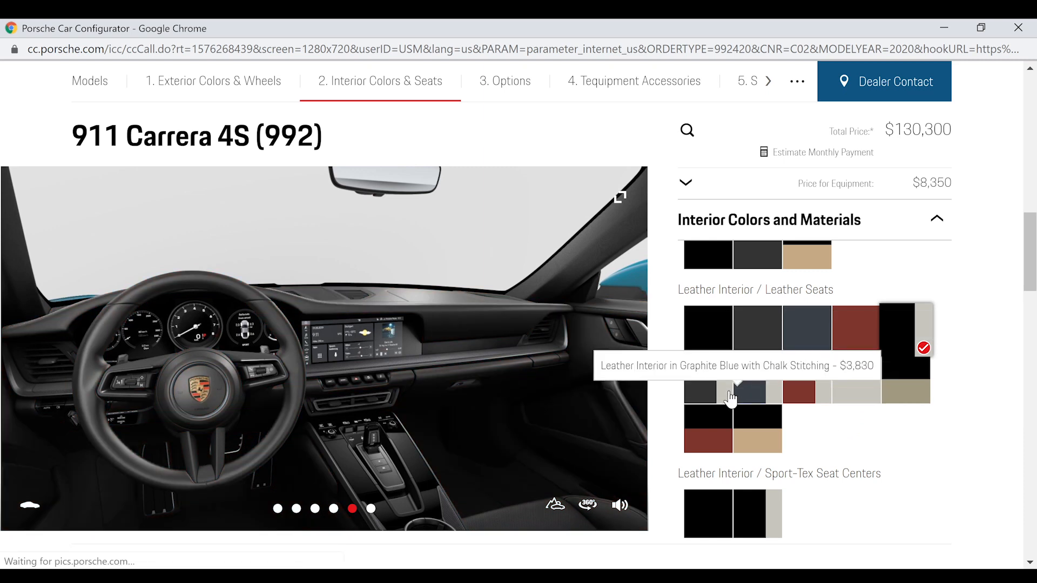
{"action": "left_click", "coordinate": [856, 383]}
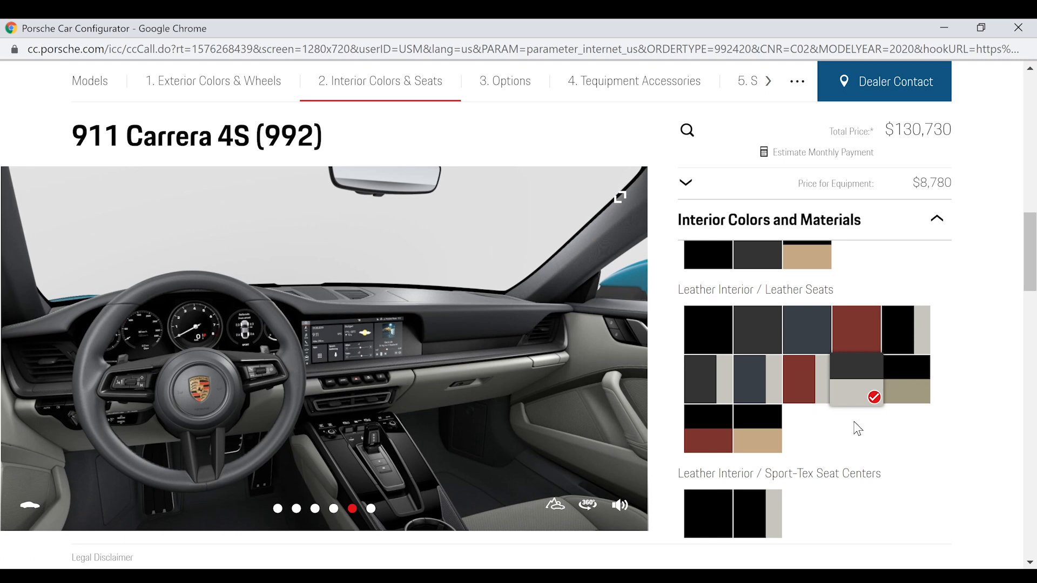
{"action": "left_click", "coordinate": [703, 334]}
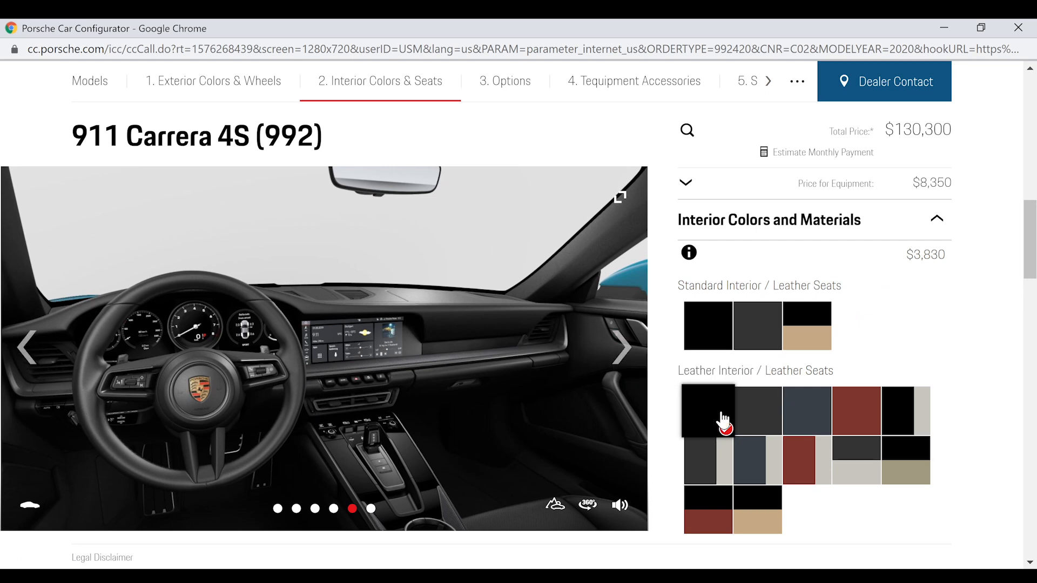
- Switch the preview to the seat view and select Adaptive Sport Seats Plus (18-way) with Memory Package
{"action": "scroll", "coordinate": [882, 419], "scroll_direction": "down", "scroll_amount": 8}
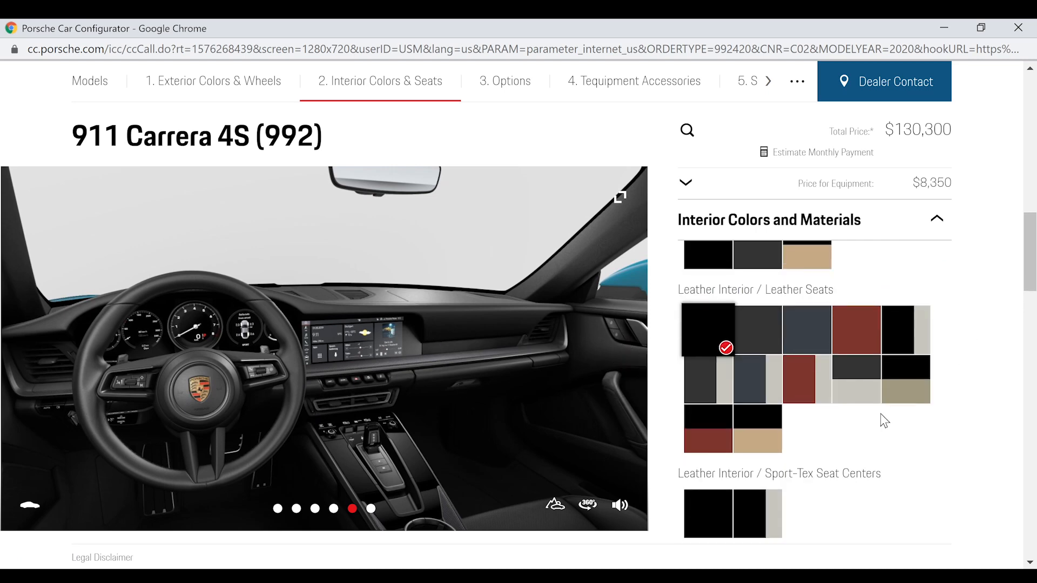
{"action": "scroll", "coordinate": [891, 421], "scroll_direction": "down", "scroll_amount": 5}
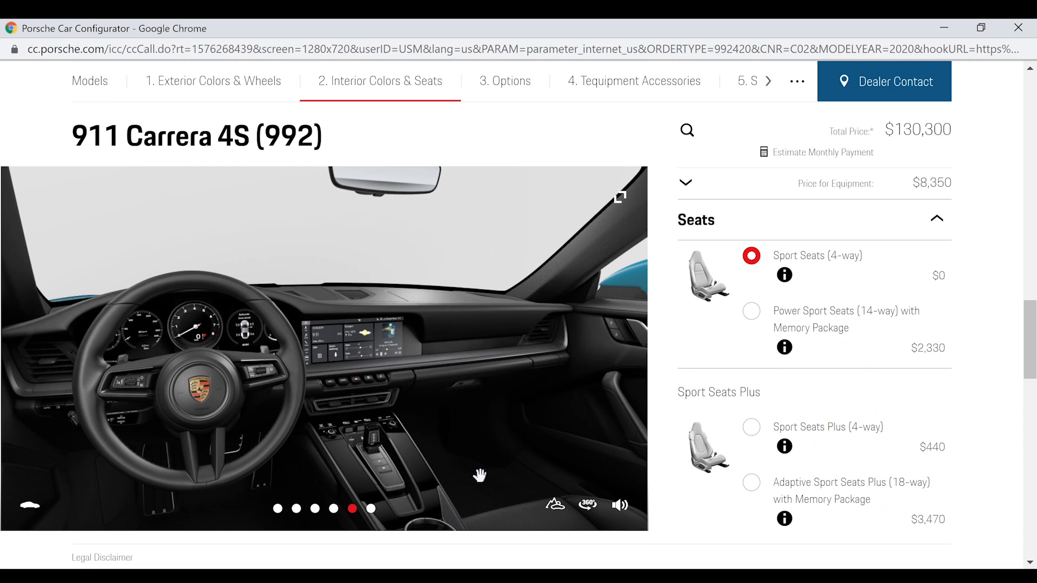
{"action": "left_click", "coordinate": [298, 508]}
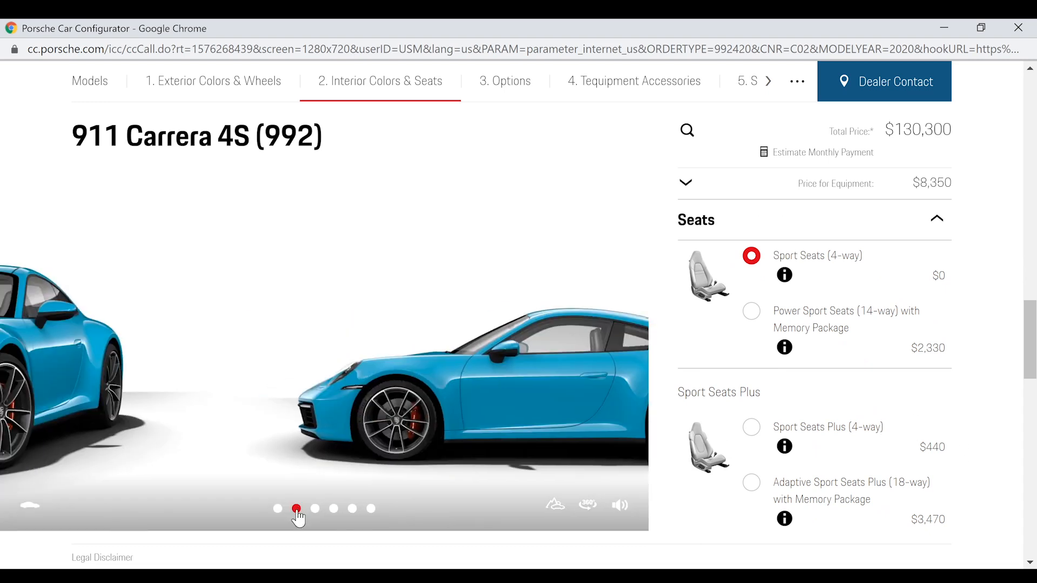
{"action": "left_click", "coordinate": [351, 510]}
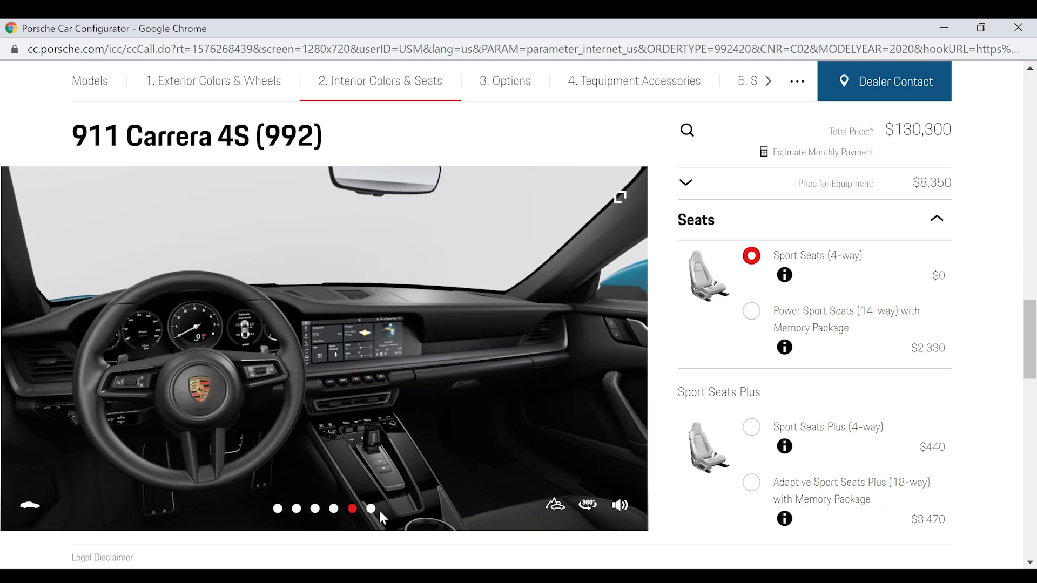
{"action": "left_click", "coordinate": [372, 509]}
{"action": "scroll", "coordinate": [864, 387], "scroll_direction": "down", "scroll_amount": 2}
{"action": "left_click", "coordinate": [847, 412]}
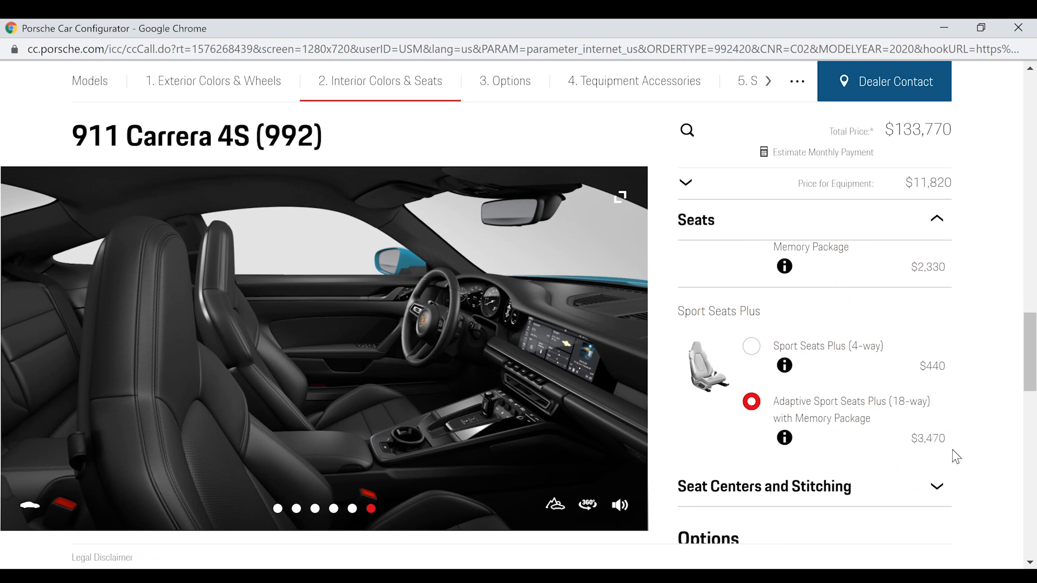
- Show the available option packages and return the preview to the rear exterior view
{"action": "scroll", "coordinate": [763, 375], "scroll_direction": "down", "scroll_amount": 3}
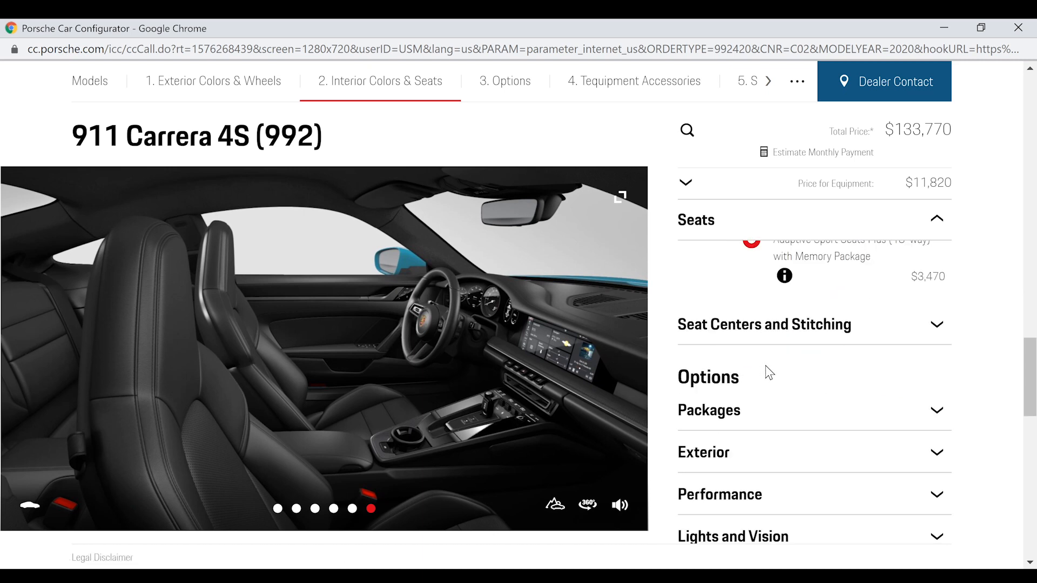
{"action": "left_click", "coordinate": [788, 418]}
{"action": "left_click", "coordinate": [280, 509]}
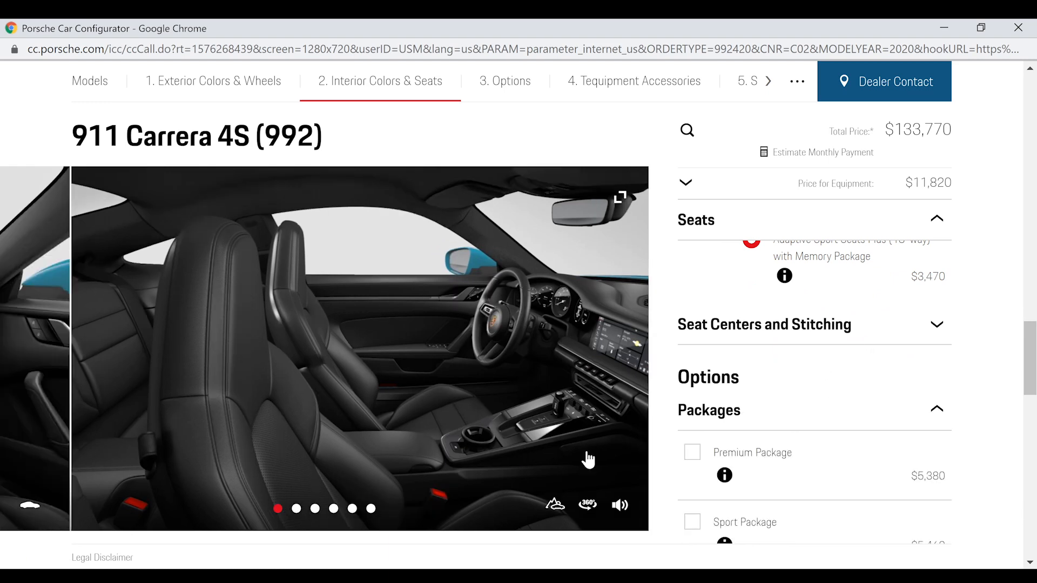
- Review the equipment included in the Premium Package and close its details
{"action": "left_click", "coordinate": [692, 452]}
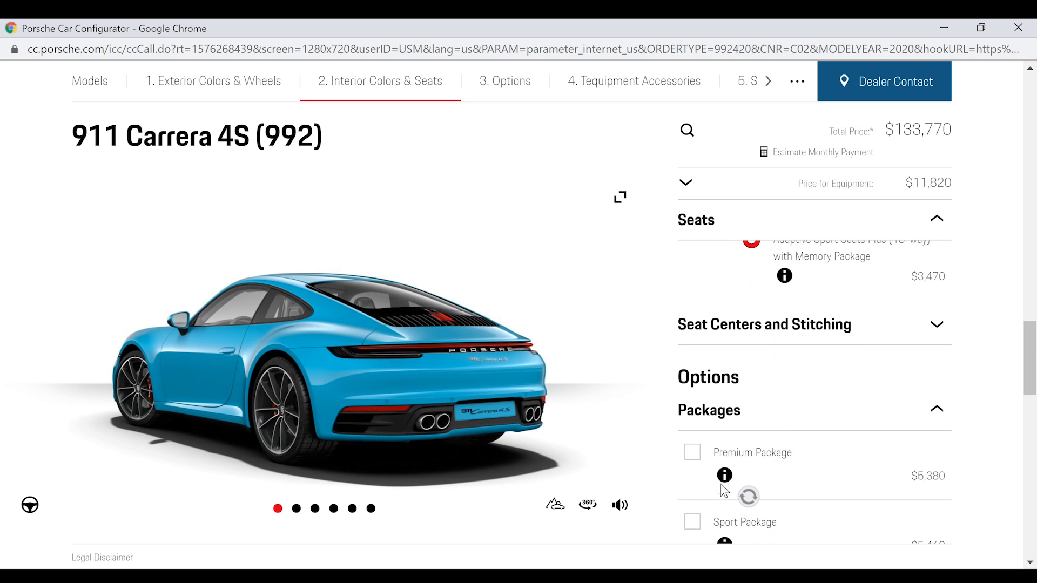
{"action": "left_click", "coordinate": [725, 476]}
{"action": "scroll", "coordinate": [520, 370], "scroll_direction": "down", "scroll_amount": 3}
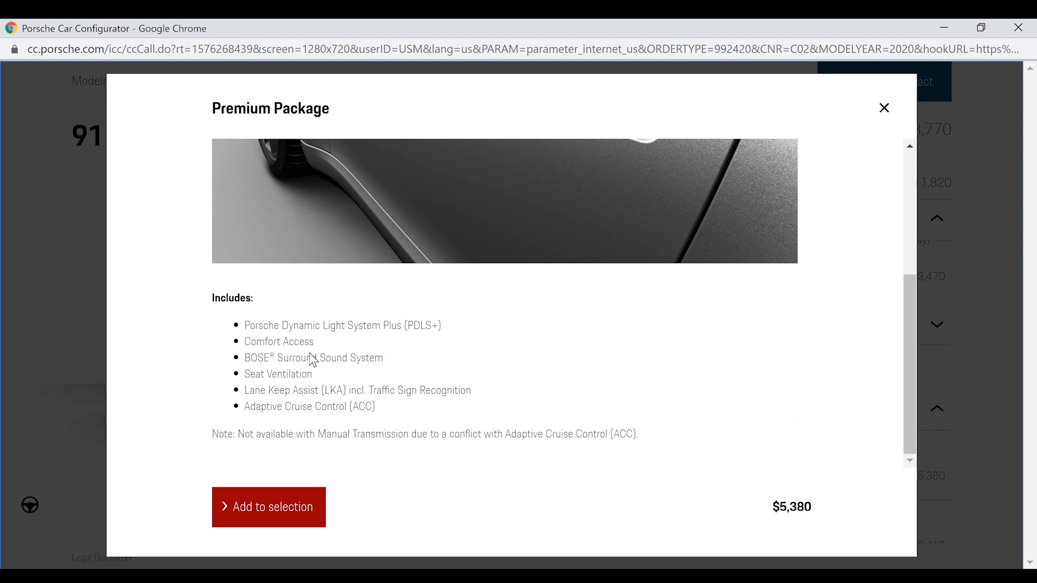
{"action": "scroll", "coordinate": [553, 296], "scroll_direction": "up", "scroll_amount": 2}
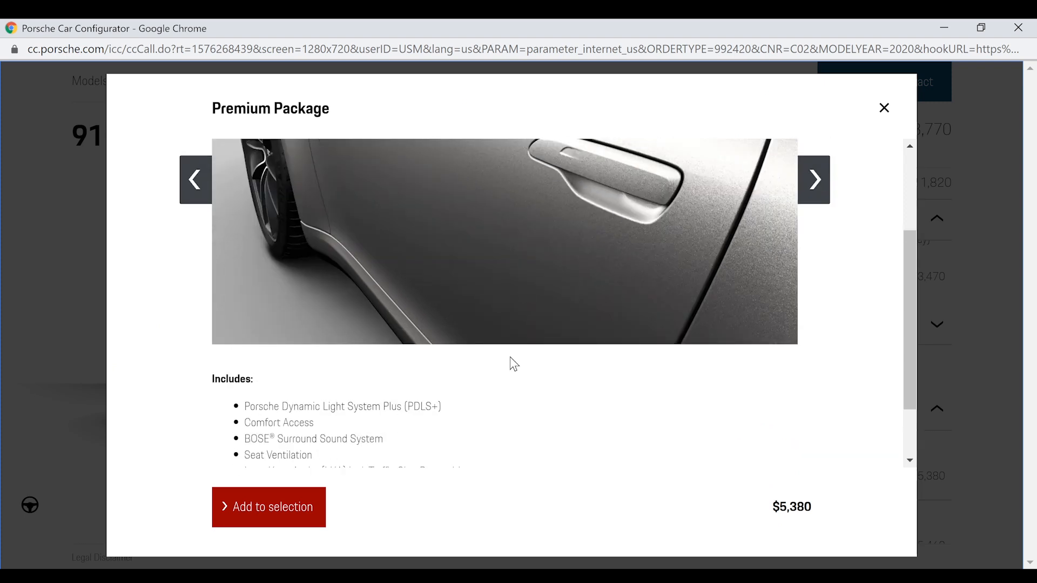
{"action": "scroll", "coordinate": [508, 362], "scroll_direction": "down", "scroll_amount": 2}
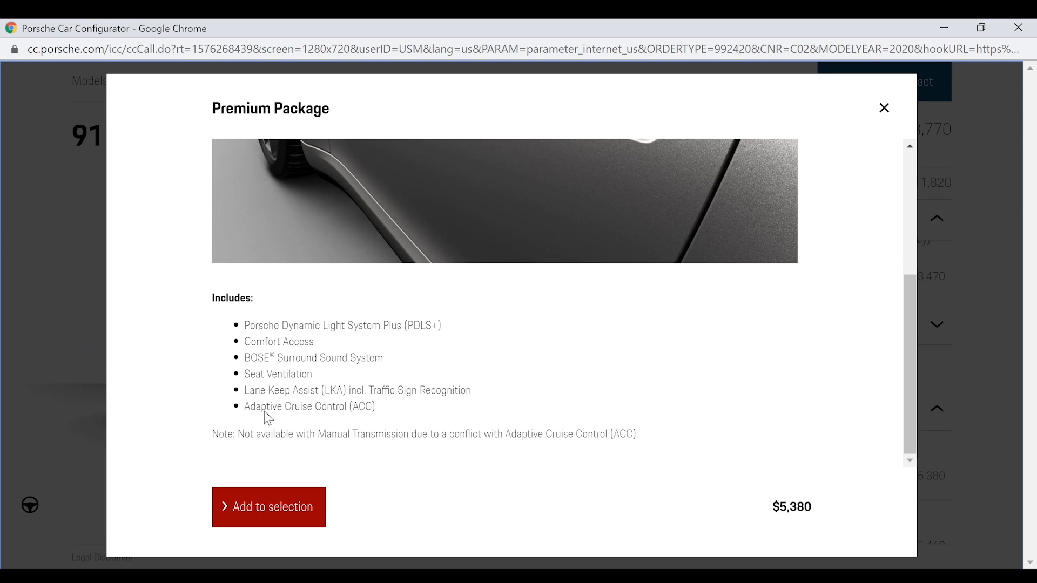
{"action": "left_click", "coordinate": [53, 339]}
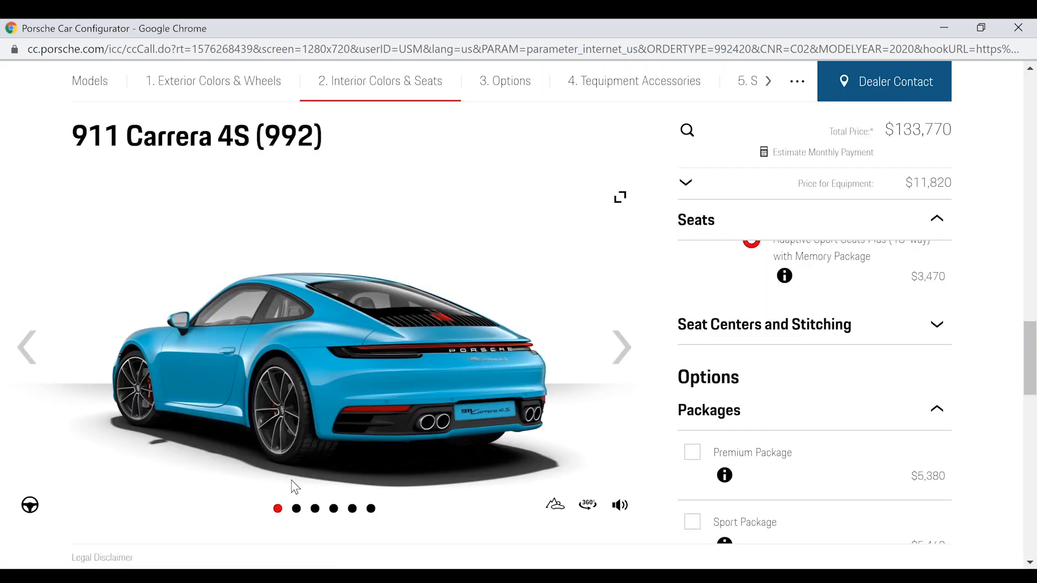
- Add the Premium Package with LED-Matrix Design Headlights in Black incl. Porsche Dynamic Light System Plus (PDLS+)
{"action": "left_click", "coordinate": [296, 509]}
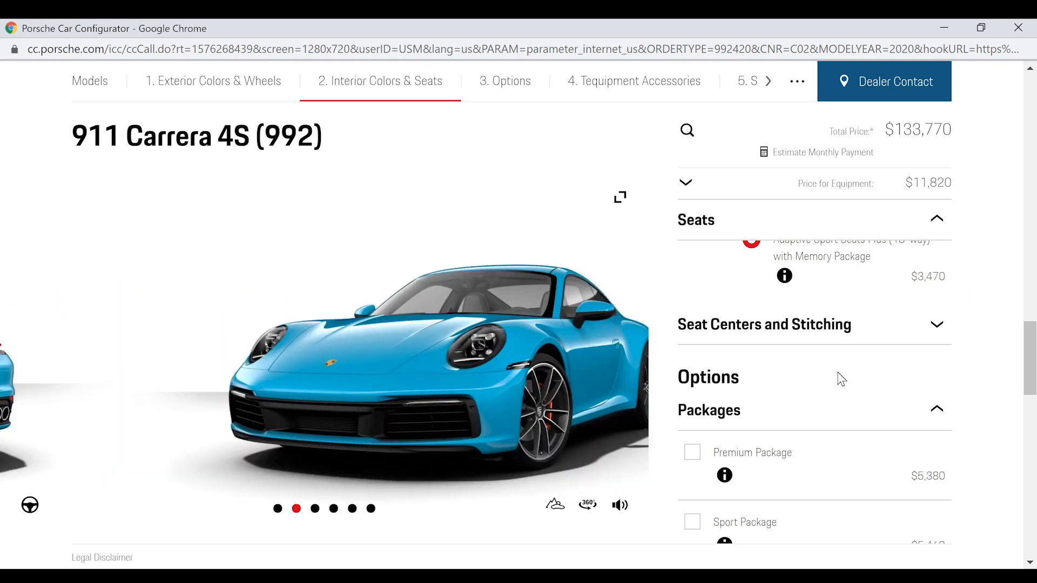
{"action": "scroll", "coordinate": [825, 382], "scroll_direction": "down", "scroll_amount": 3}
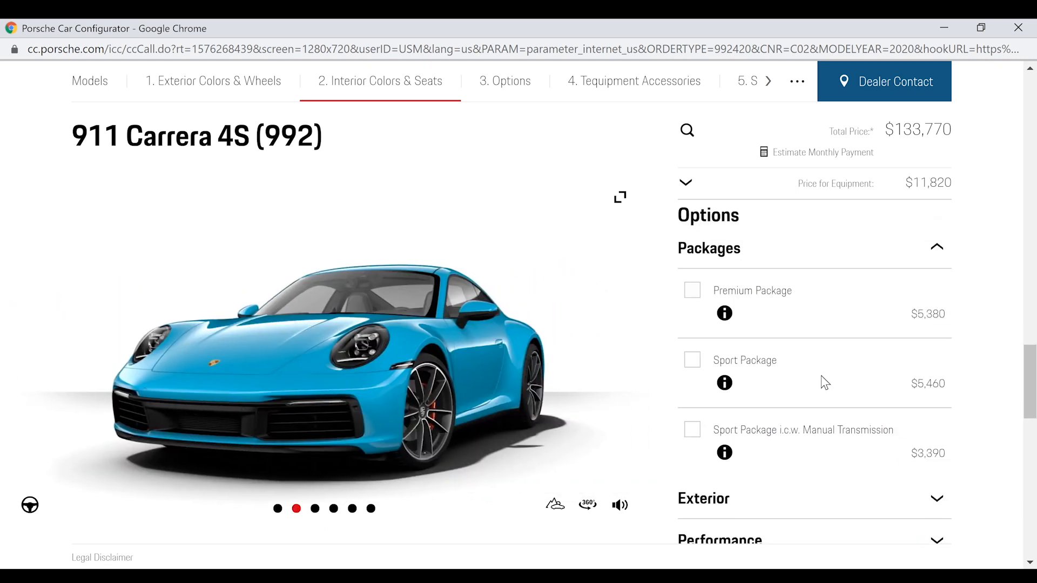
{"action": "left_click", "coordinate": [690, 292]}
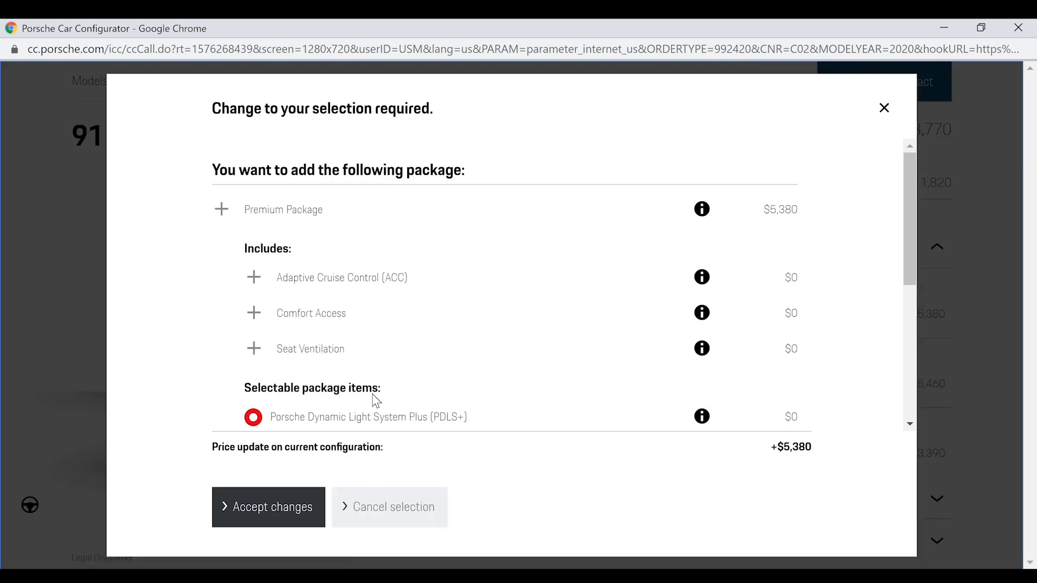
{"action": "scroll", "coordinate": [394, 373], "scroll_direction": "down", "scroll_amount": 3}
{"action": "scroll", "coordinate": [406, 357], "scroll_direction": "down", "scroll_amount": 1}
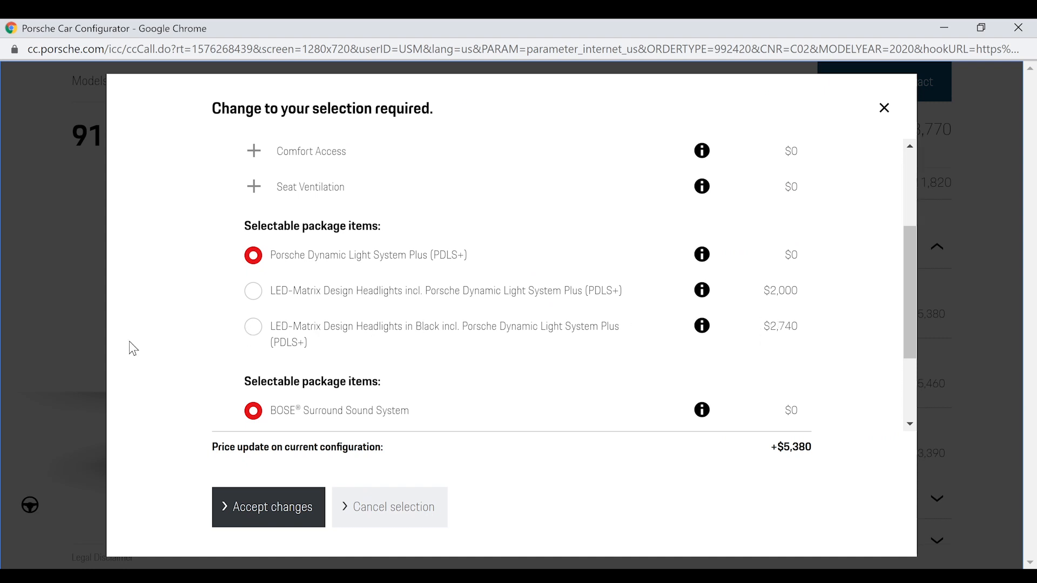
{"action": "left_click", "coordinate": [276, 335]}
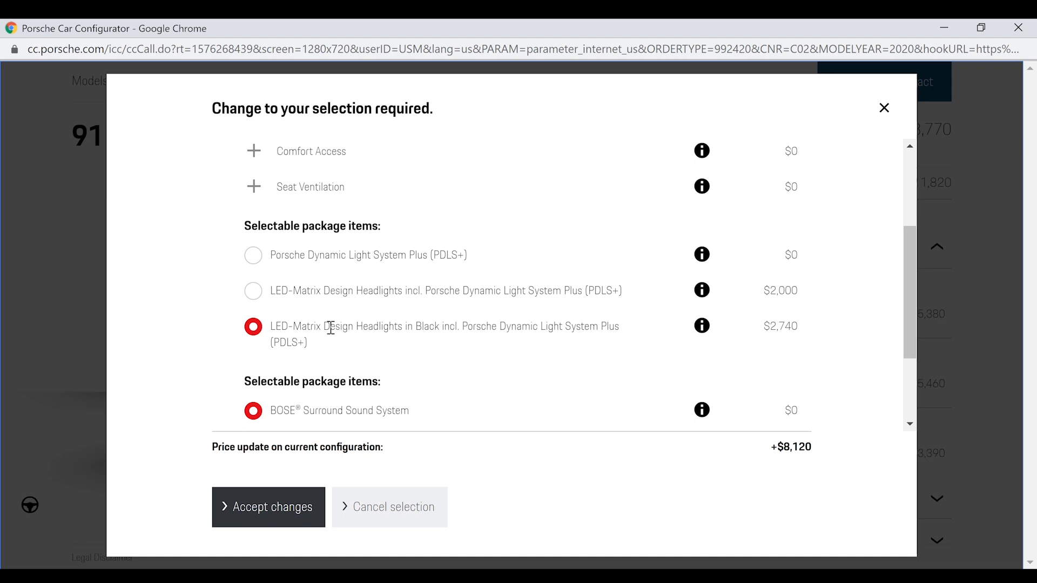
{"action": "left_click", "coordinate": [289, 516]}
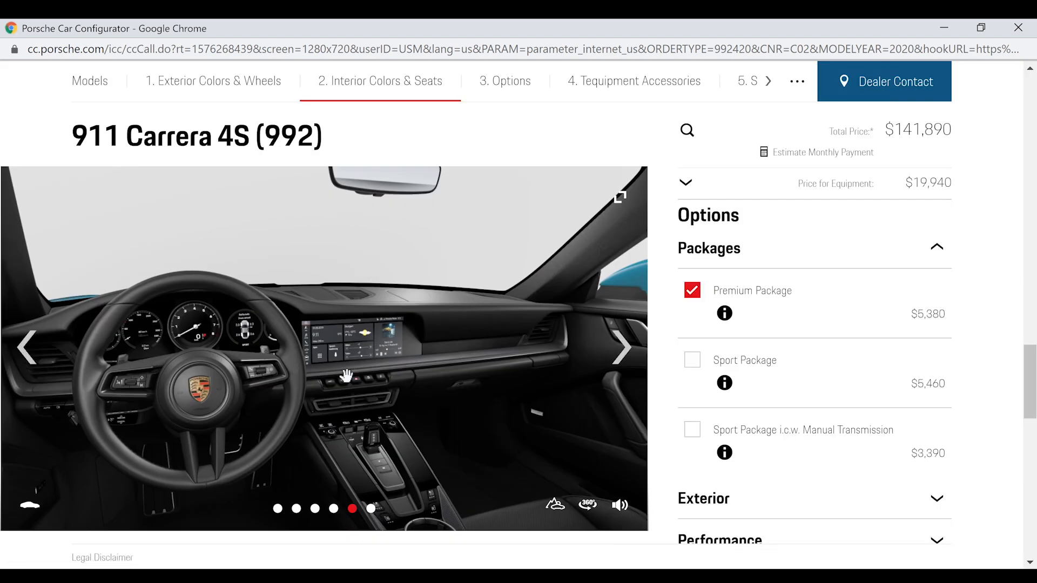
- Review what the Sport Package includes and add it with the Sport Exhaust System incl. Tailpipes in Black
{"action": "left_click", "coordinate": [276, 509]}
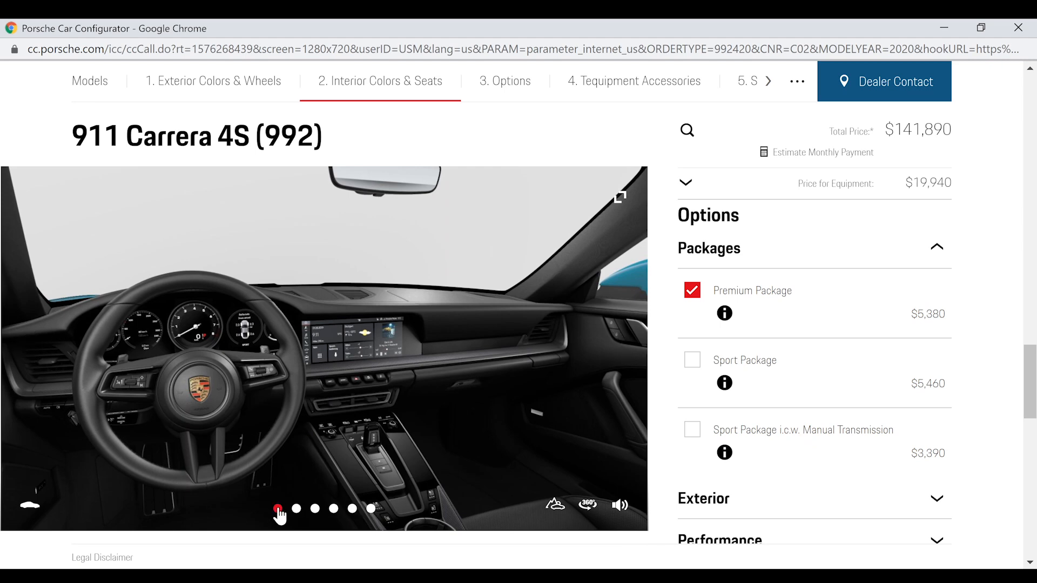
{"action": "left_click", "coordinate": [725, 385]}
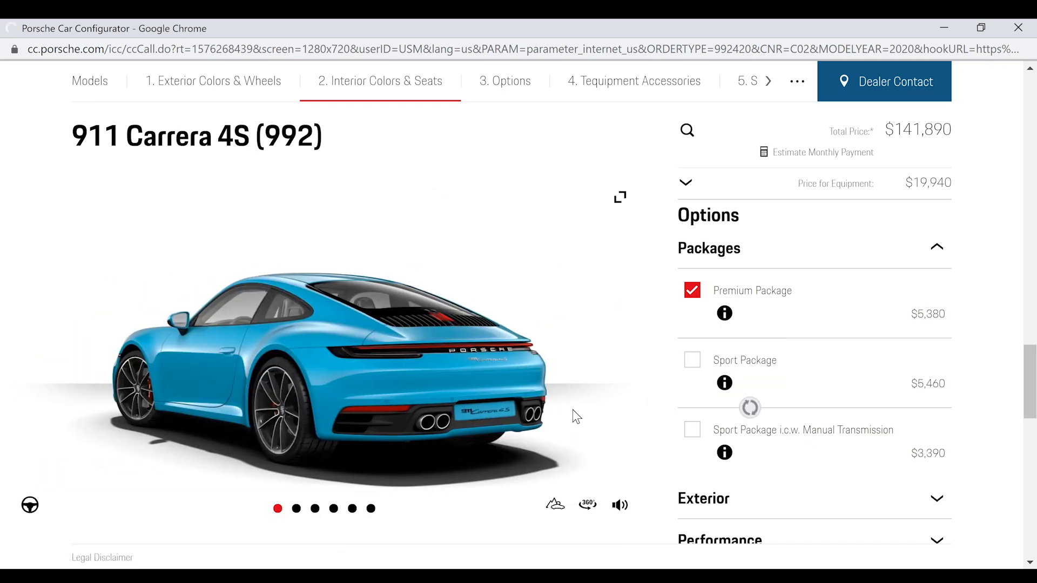
{"action": "scroll", "coordinate": [556, 301], "scroll_direction": "down", "scroll_amount": 3}
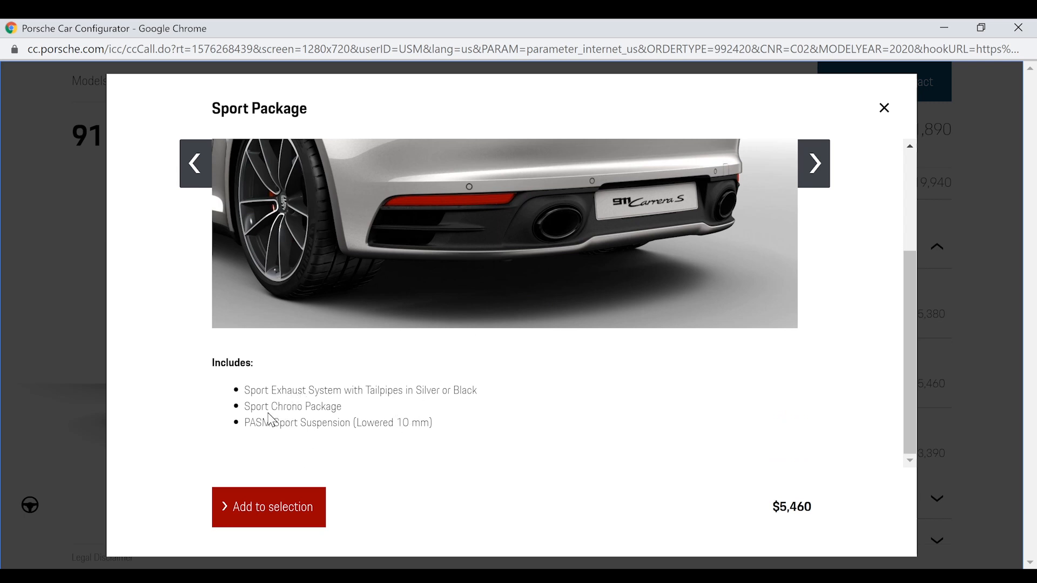
{"action": "left_click", "coordinate": [295, 513]}
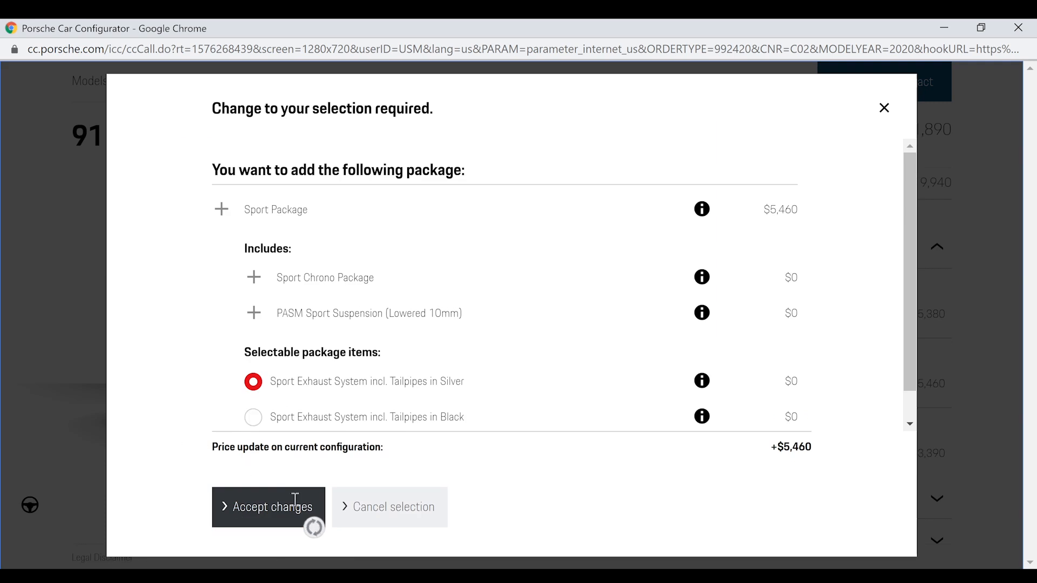
{"action": "scroll", "coordinate": [372, 385], "scroll_direction": "down", "scroll_amount": 1}
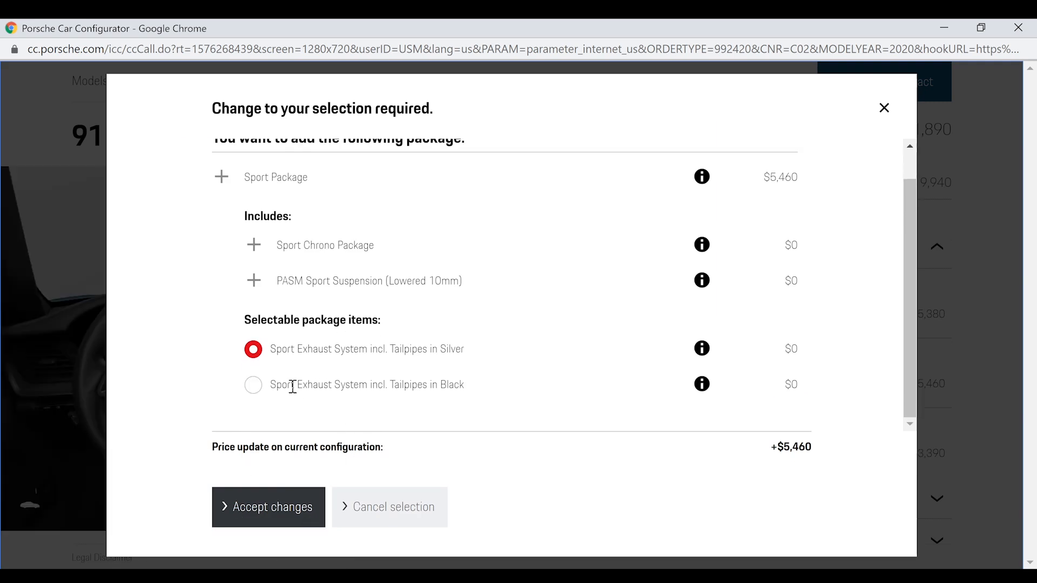
{"action": "left_click", "coordinate": [255, 388]}
{"action": "left_click", "coordinate": [274, 512]}
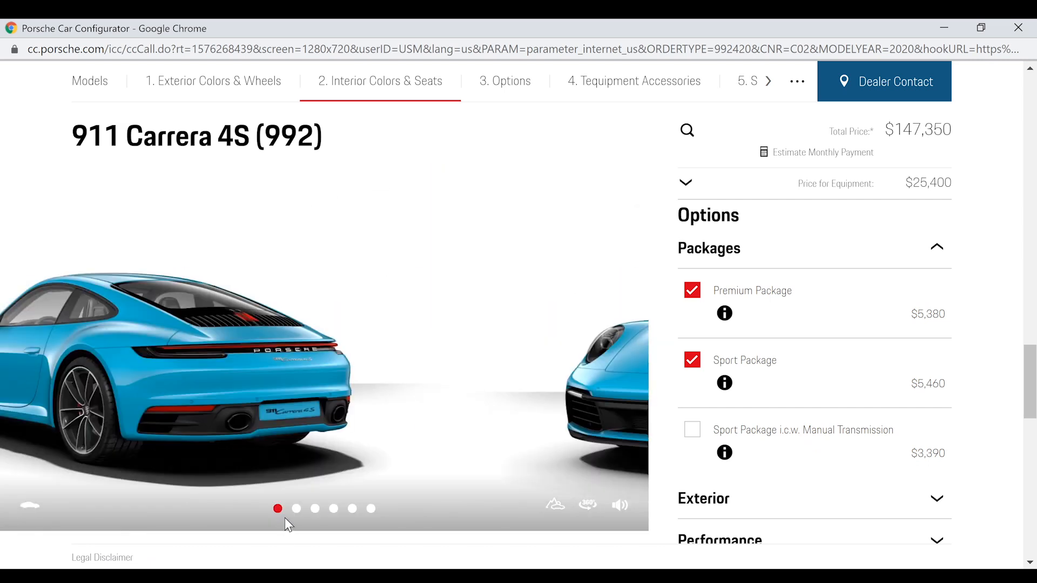
- Show the exterior options and add the Electric Slide/Tilt Sunroof in Glass instead of the standard slide/tilt sunroof
{"action": "scroll", "coordinate": [867, 382], "scroll_direction": "down", "scroll_amount": 3}
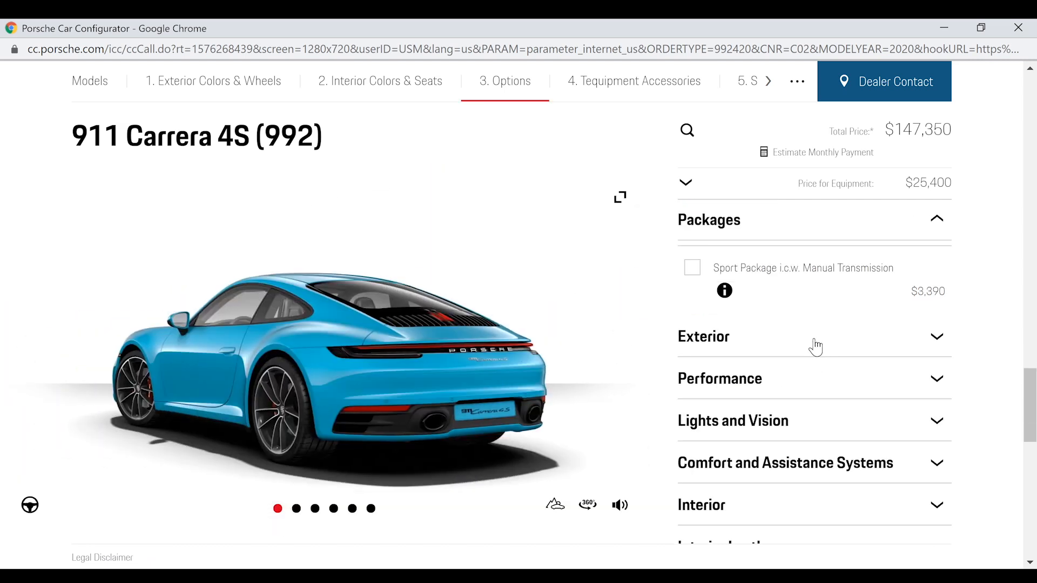
{"action": "left_click", "coordinate": [815, 340]}
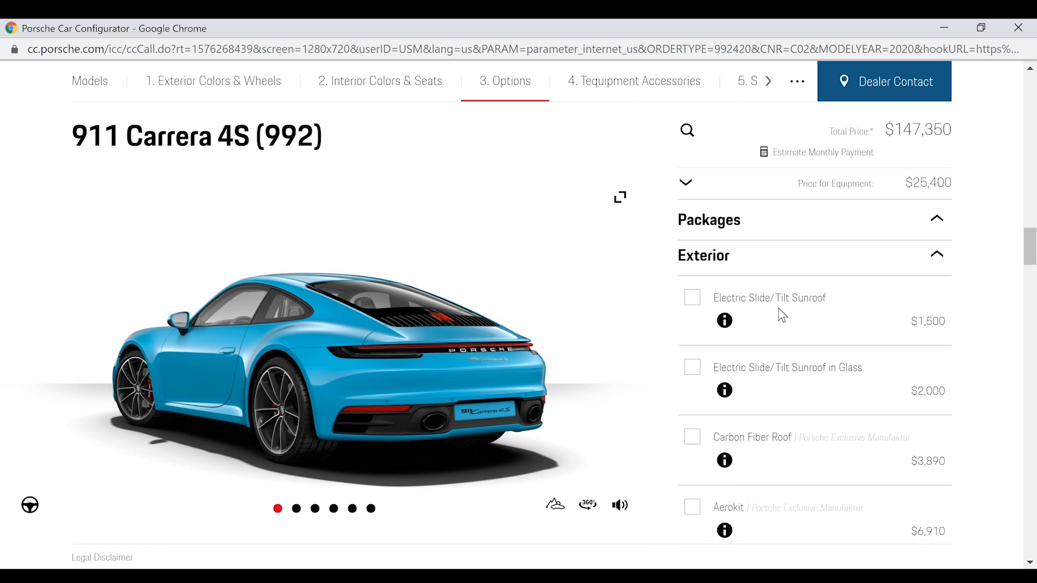
{"action": "left_click", "coordinate": [697, 299]}
{"action": "left_click", "coordinate": [696, 301]}
{"action": "left_click", "coordinate": [695, 373]}
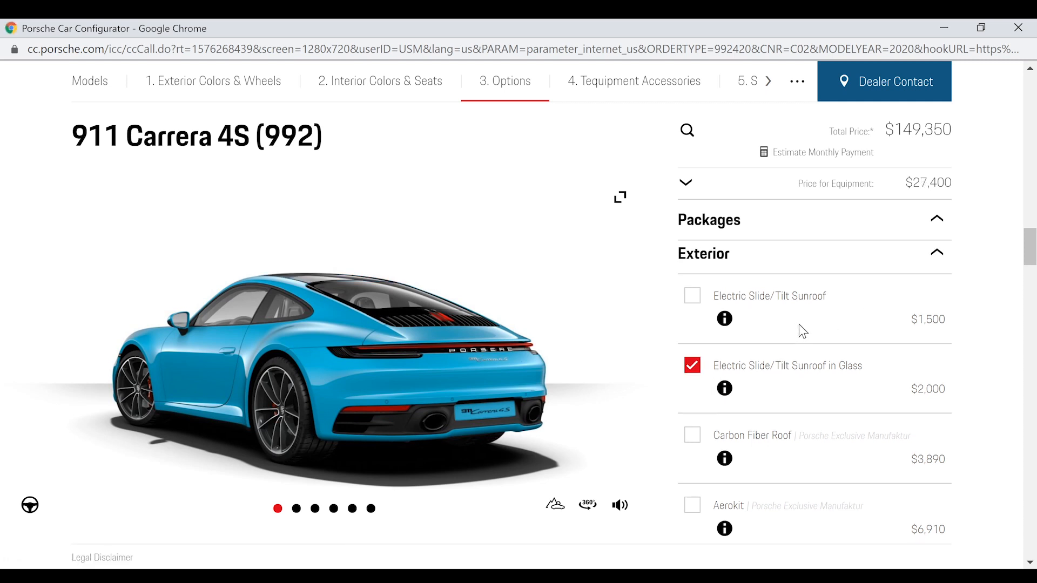
- Try the Aerokit on the car, compare it in the front and rear exterior views, and remove it
{"action": "scroll", "coordinate": [783, 351], "scroll_direction": "down", "scroll_amount": 2}
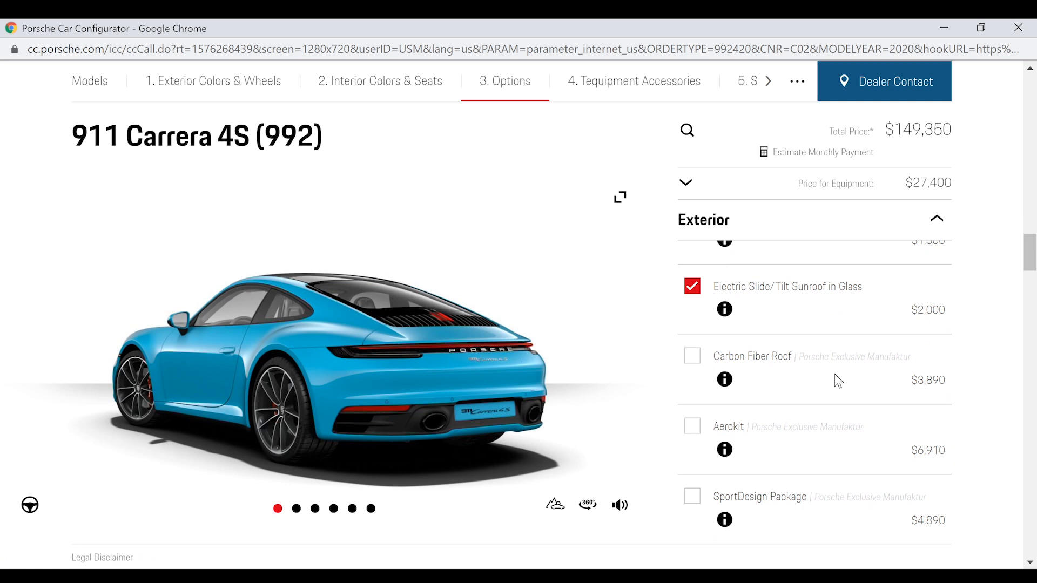
{"action": "scroll", "coordinate": [836, 384], "scroll_direction": "down", "scroll_amount": 2}
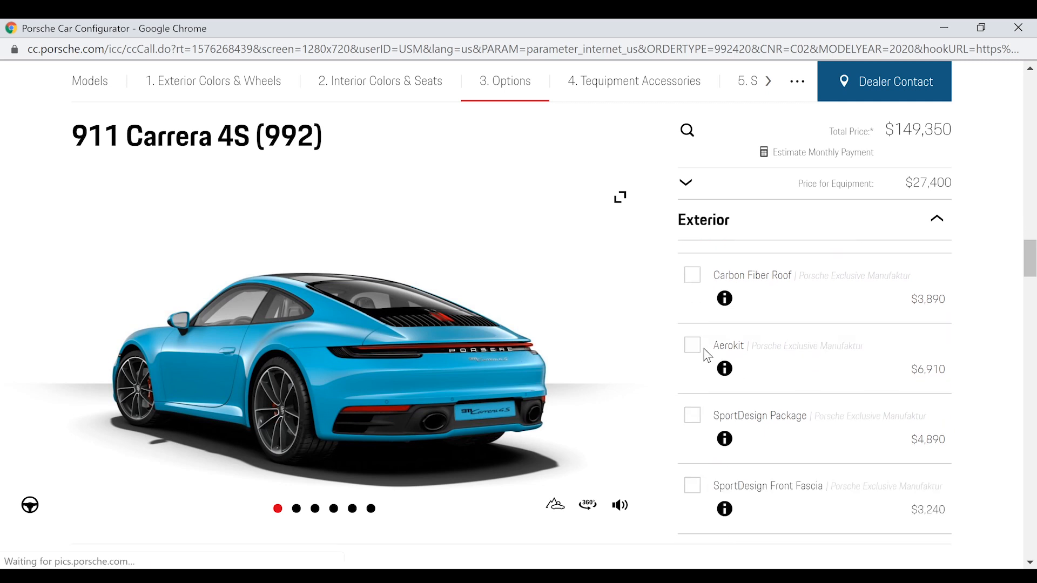
{"action": "left_click", "coordinate": [296, 509]}
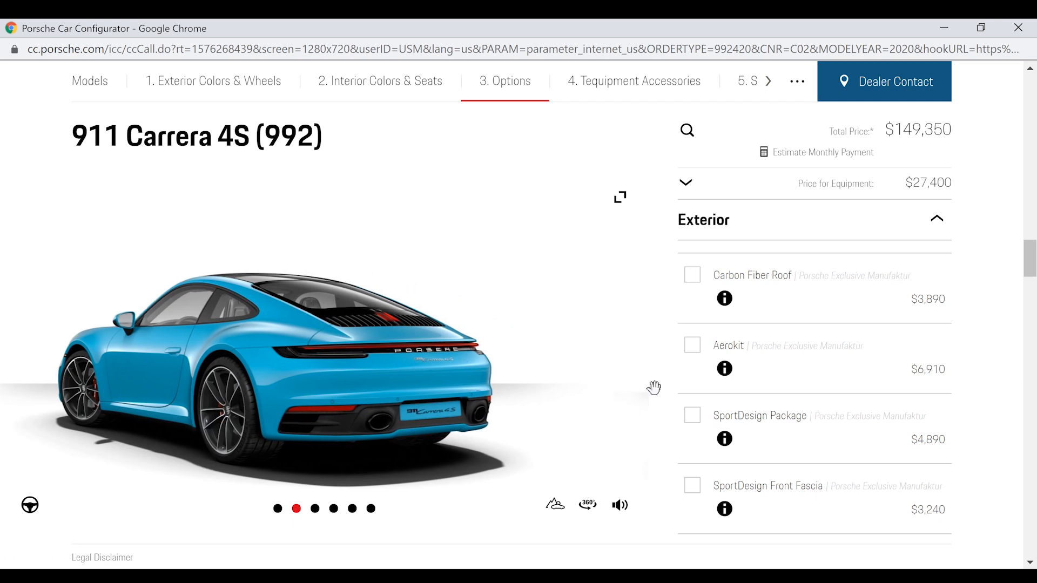
{"action": "left_click", "coordinate": [693, 346]}
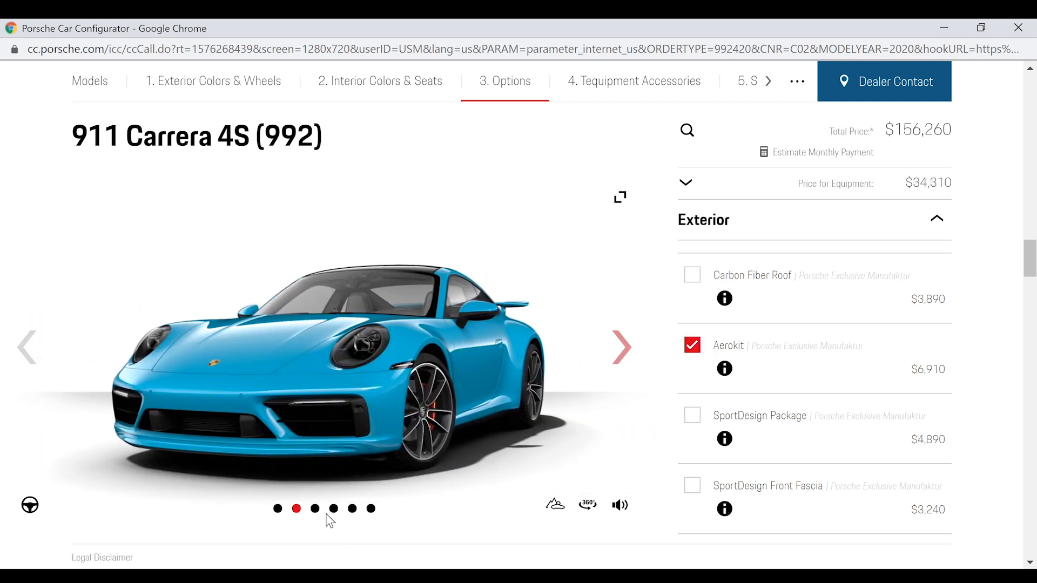
{"action": "left_click", "coordinate": [277, 508]}
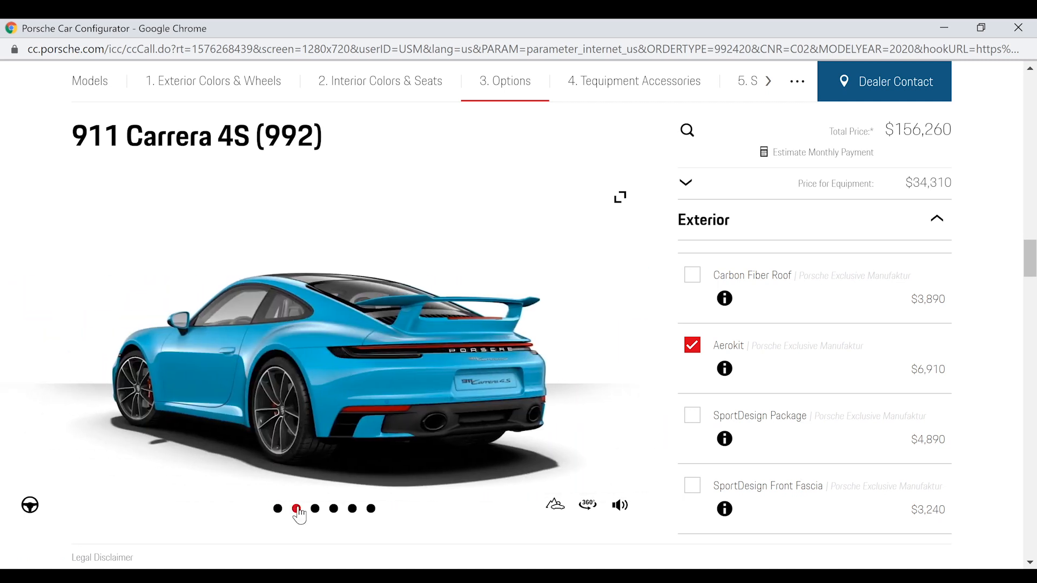
{"action": "left_click", "coordinate": [297, 509]}
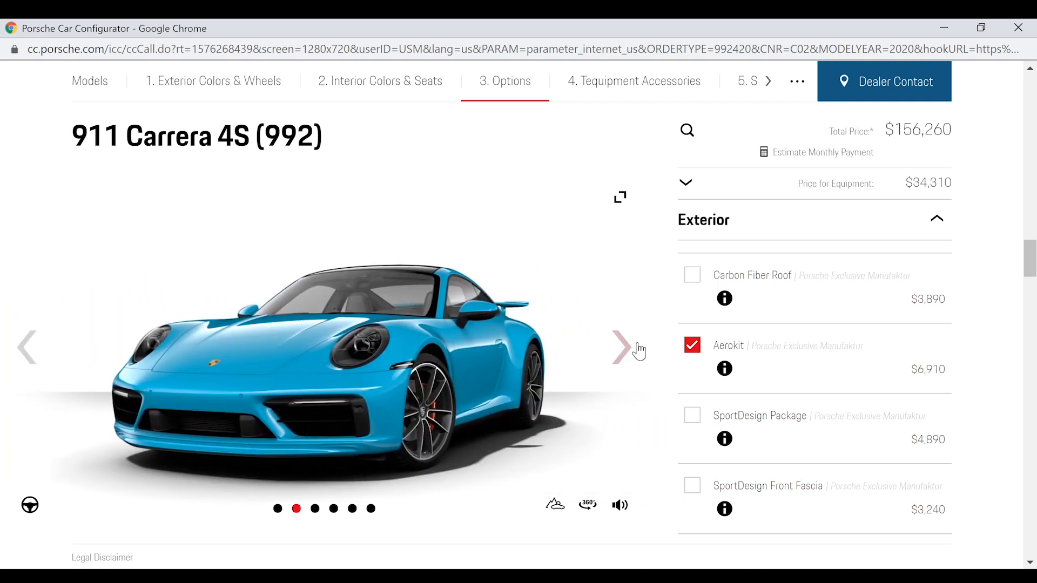
{"action": "left_click", "coordinate": [692, 346]}
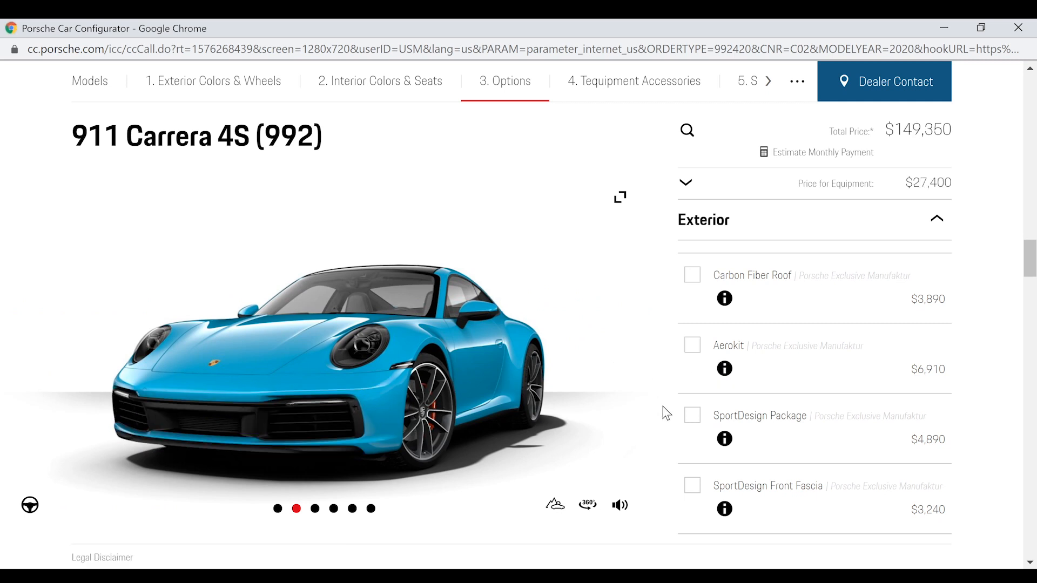
- Try the SportDesign Package, decline replacing it with the Aerokit, and remove the package
{"action": "left_click", "coordinate": [693, 420]}
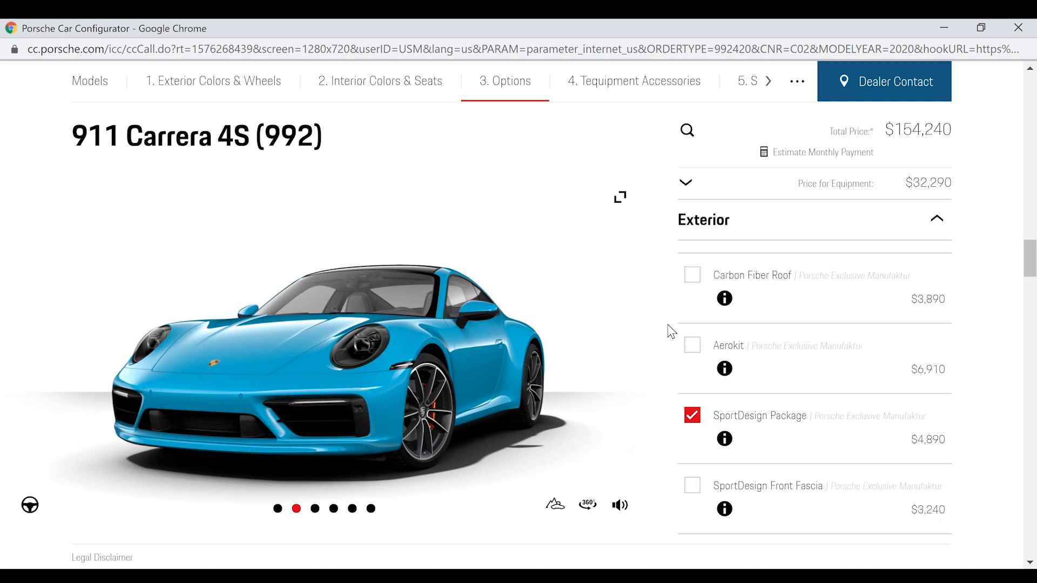
{"action": "left_click", "coordinate": [691, 348]}
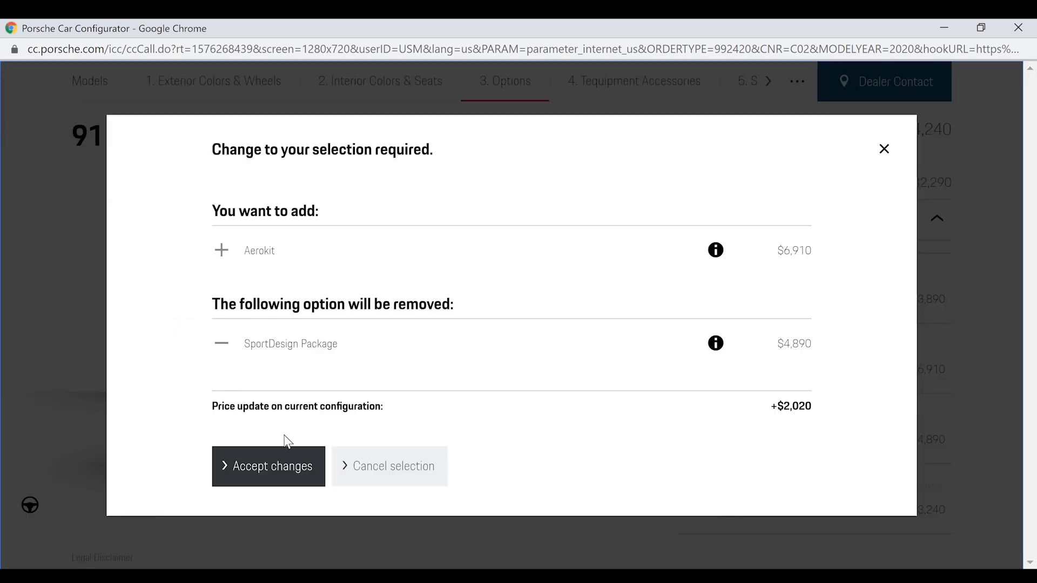
{"action": "left_click", "coordinate": [371, 474]}
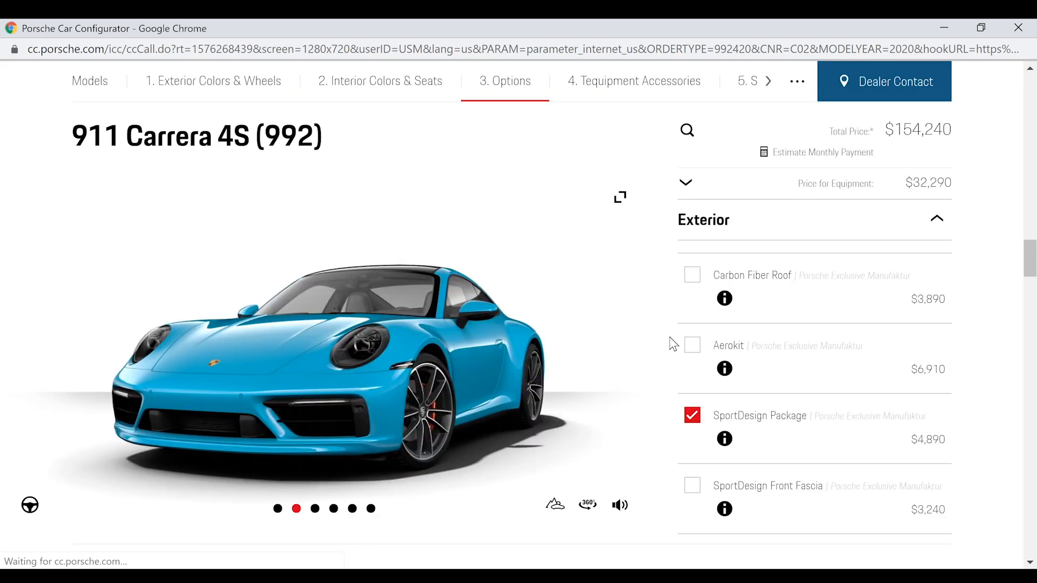
{"action": "left_click", "coordinate": [692, 416]}
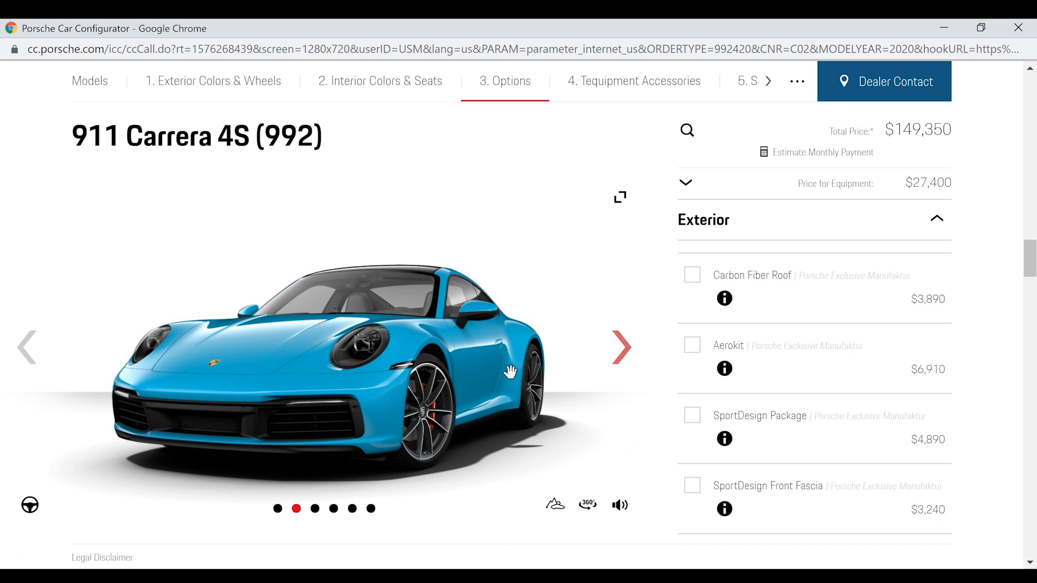
- Add the SportDesign Side Skirts and the Power Folding Exterior Mirrors to the exterior equipment
{"action": "scroll", "coordinate": [742, 417], "scroll_direction": "down", "scroll_amount": 3}
{"action": "left_click", "coordinate": [692, 397]}
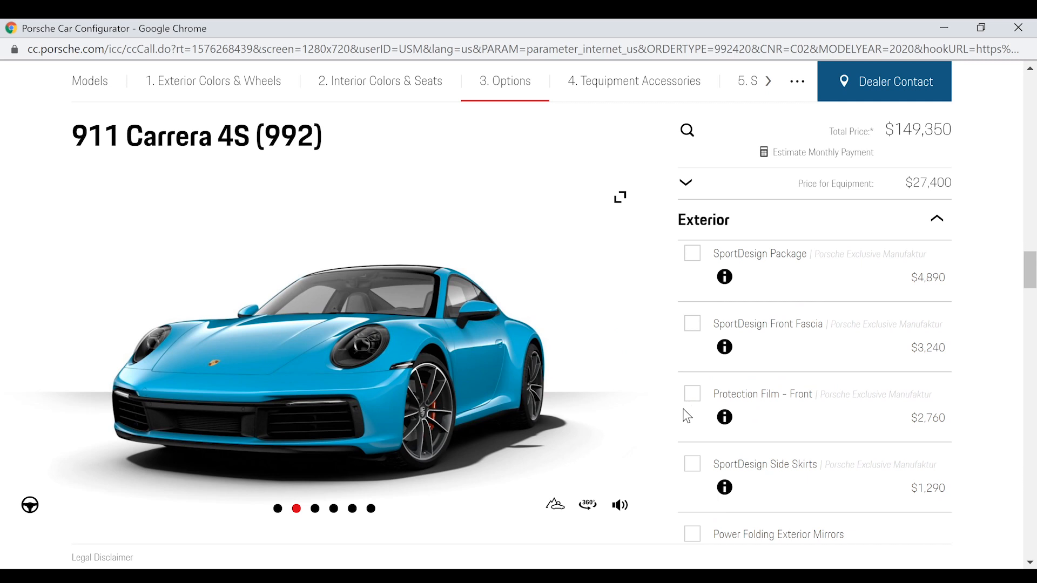
{"action": "scroll", "coordinate": [727, 367], "scroll_direction": "down", "scroll_amount": 1}
{"action": "left_click", "coordinate": [691, 393]}
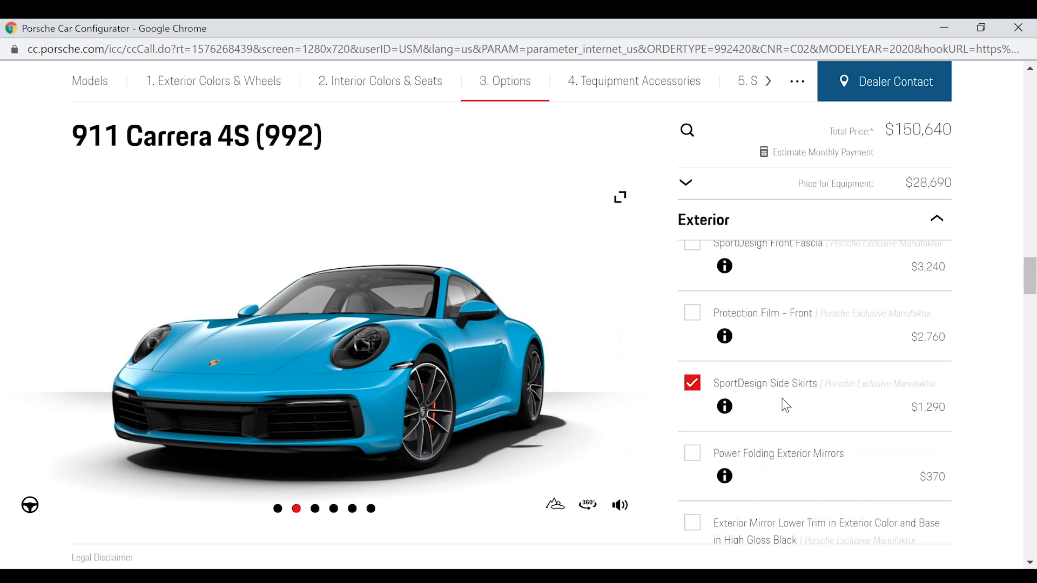
{"action": "scroll", "coordinate": [718, 403], "scroll_direction": "down", "scroll_amount": 2}
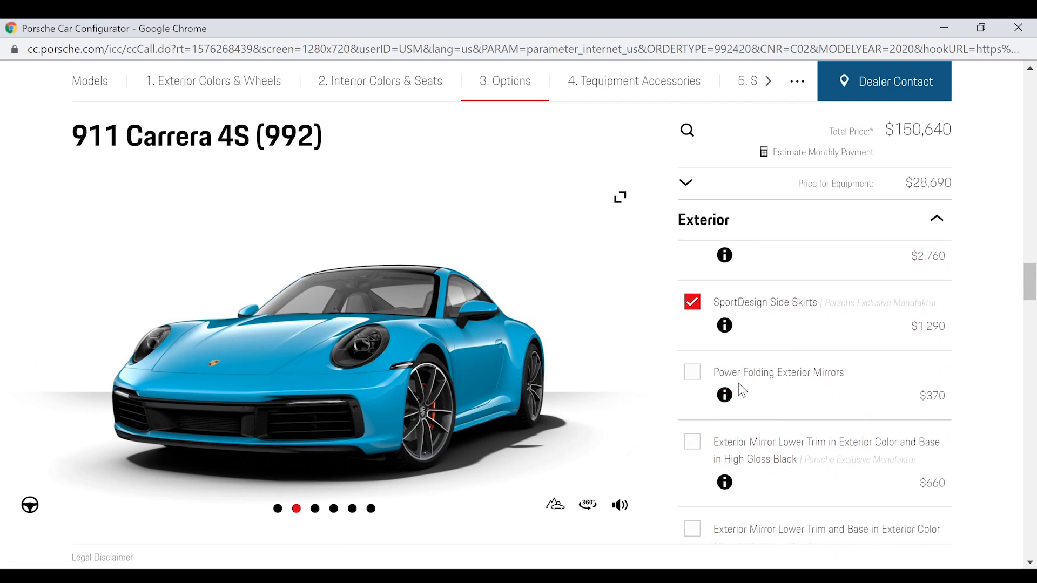
{"action": "left_click", "coordinate": [692, 373]}
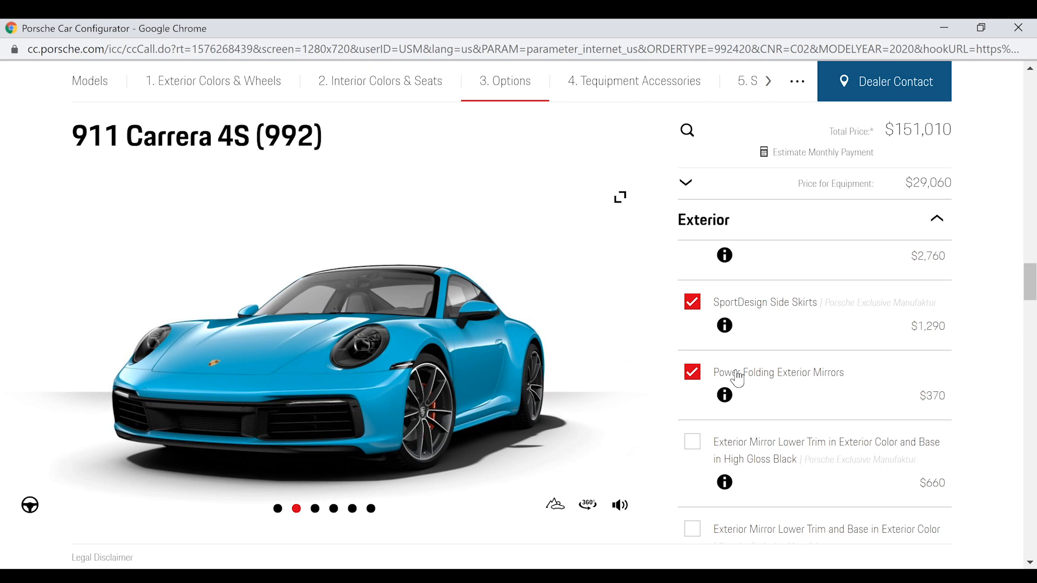
- Look through the remaining exterior options, including mirror trims, window trims and decals, and the option categories that follow
{"action": "scroll", "coordinate": [756, 386], "scroll_direction": "down", "scroll_amount": 2}
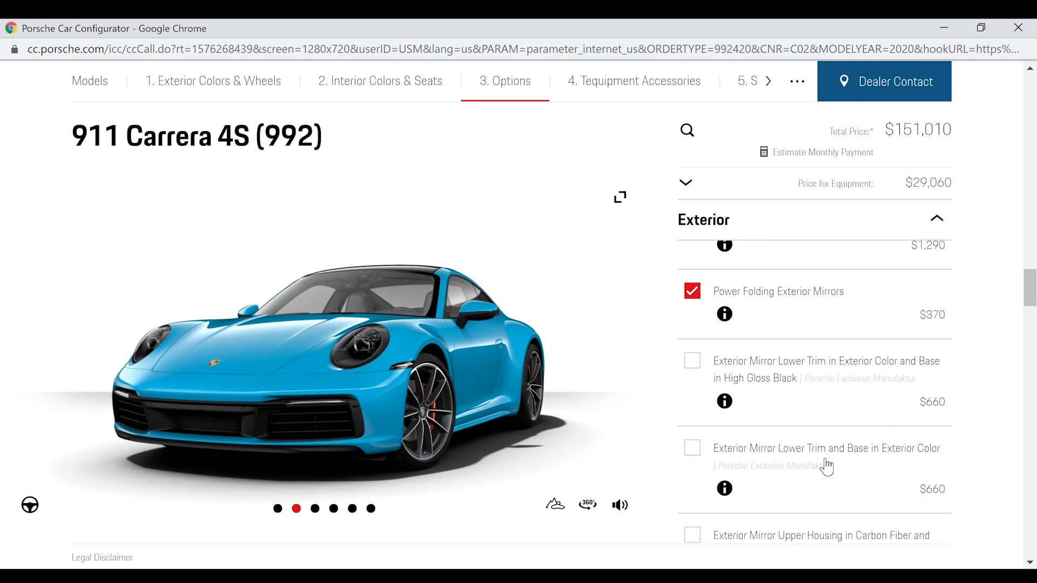
{"action": "scroll", "coordinate": [813, 358], "scroll_direction": "down", "scroll_amount": 4}
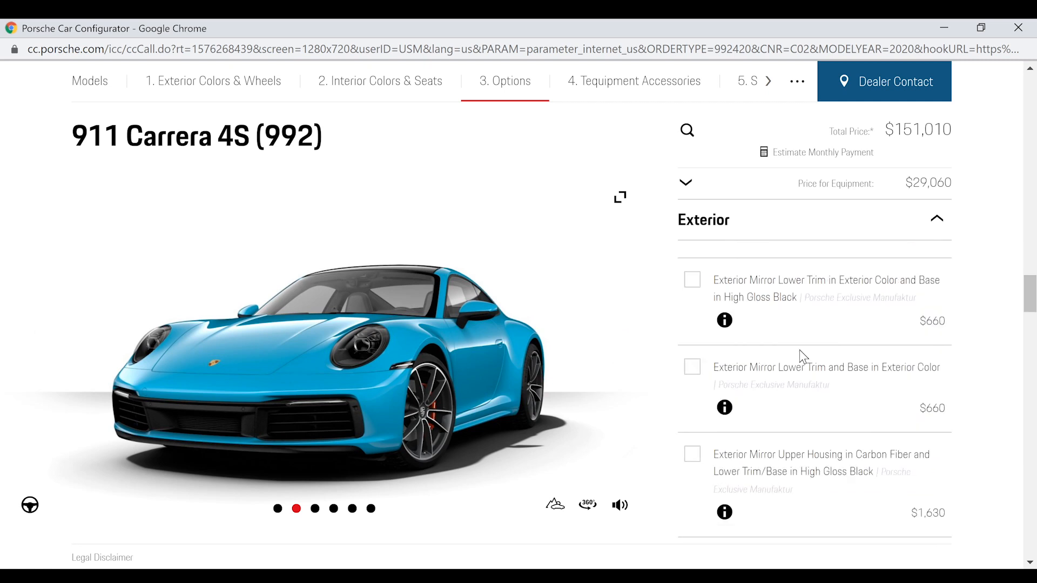
{"action": "scroll", "coordinate": [814, 358], "scroll_direction": "down", "scroll_amount": 3}
{"action": "scroll", "coordinate": [811, 360], "scroll_direction": "up", "scroll_amount": 1}
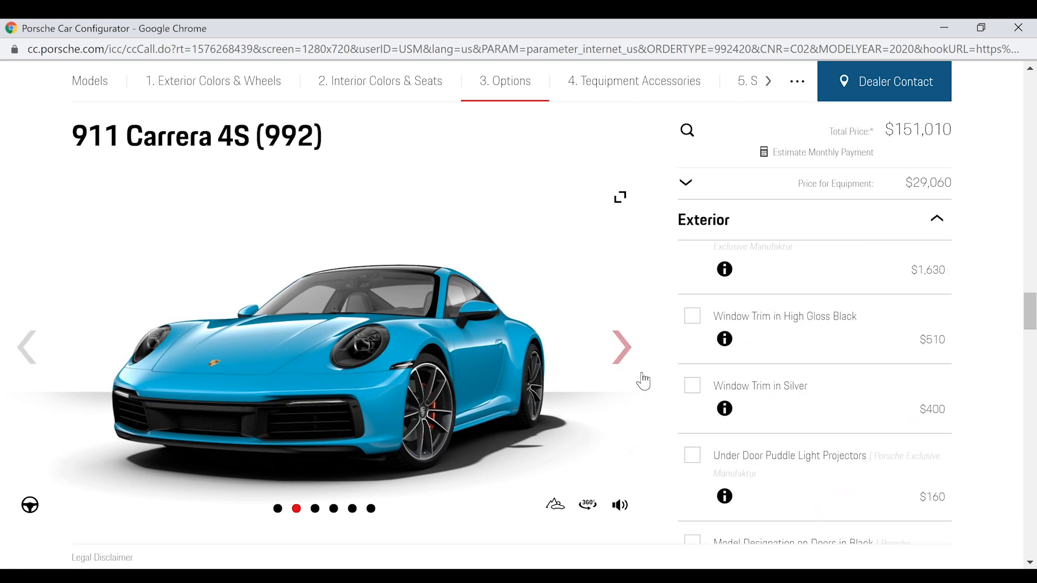
{"action": "scroll", "coordinate": [730, 361], "scroll_direction": "down", "scroll_amount": 10}
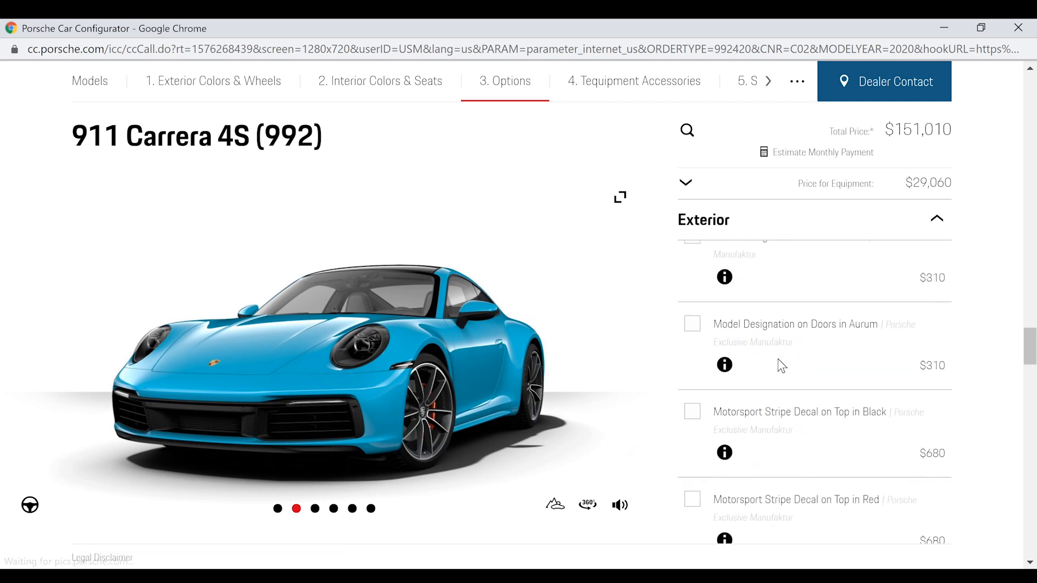
{"action": "scroll", "coordinate": [756, 250], "scroll_direction": "down", "scroll_amount": 10}
{"action": "scroll", "coordinate": [794, 352], "scroll_direction": "up", "scroll_amount": 5}
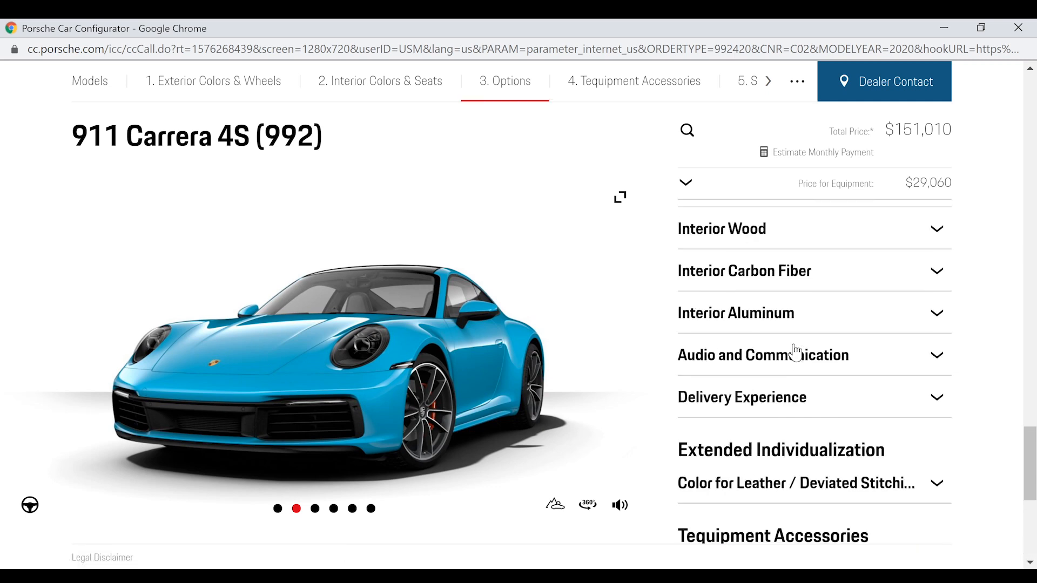
- Add Porsche Dynamic Chassis Control (PDCC) from the Performance options, accepting the required Rear Axle Steering
{"action": "scroll", "coordinate": [786, 374], "scroll_direction": "up", "scroll_amount": 4}
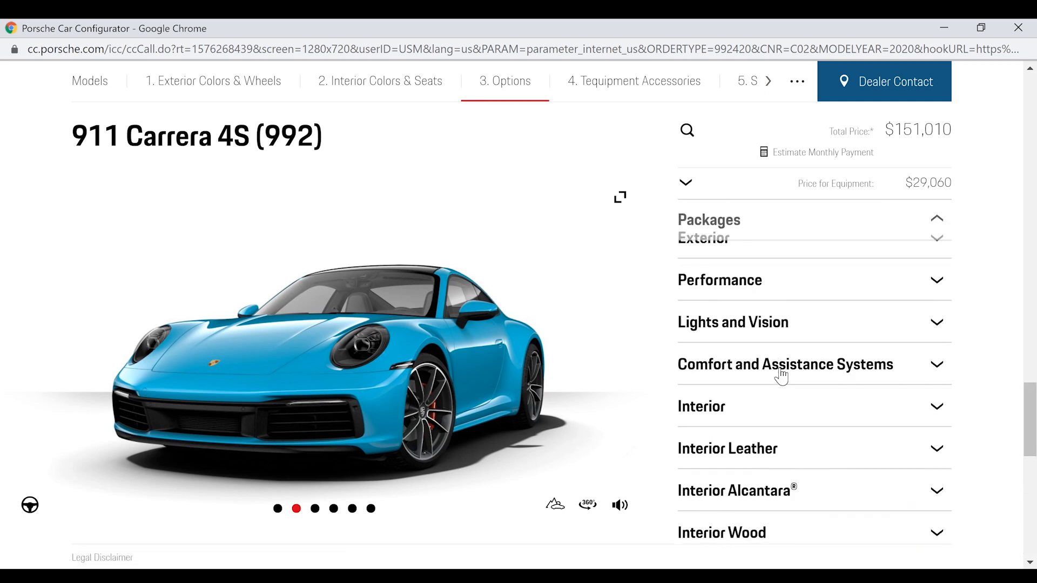
{"action": "left_click", "coordinate": [790, 292]}
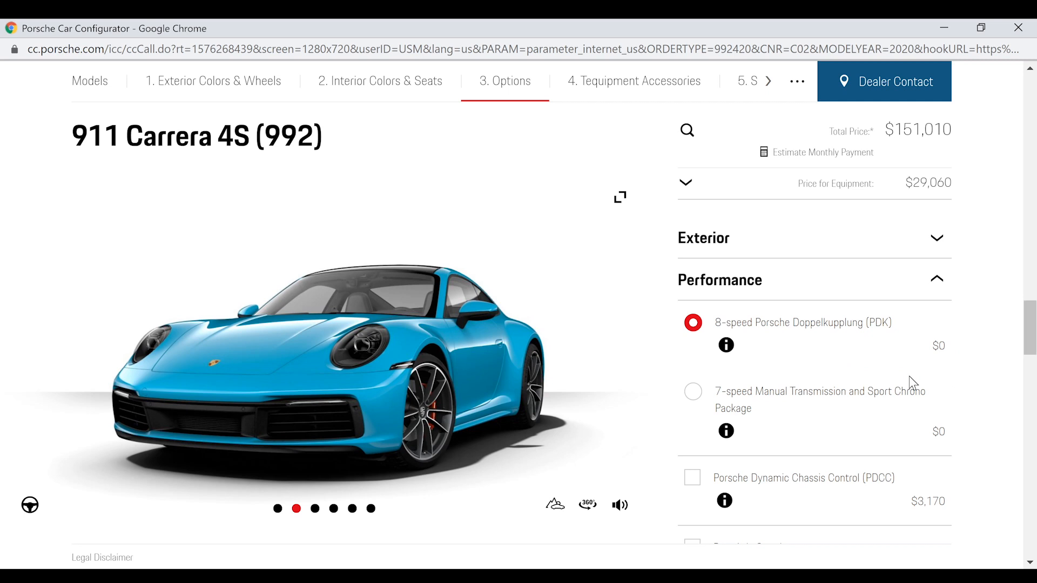
{"action": "scroll", "coordinate": [933, 375], "scroll_direction": "down", "scroll_amount": 3}
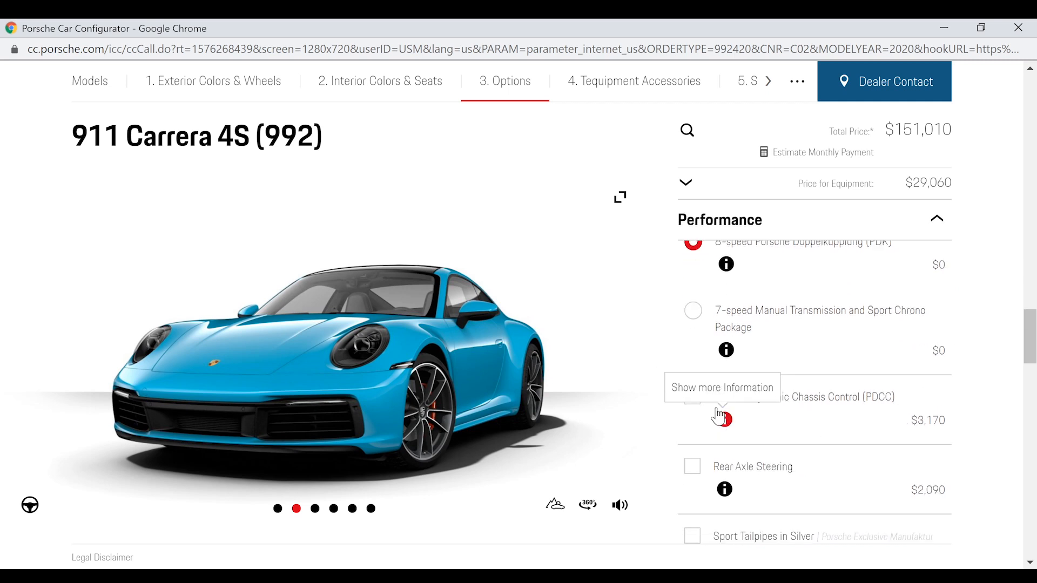
{"action": "left_click", "coordinate": [692, 397]}
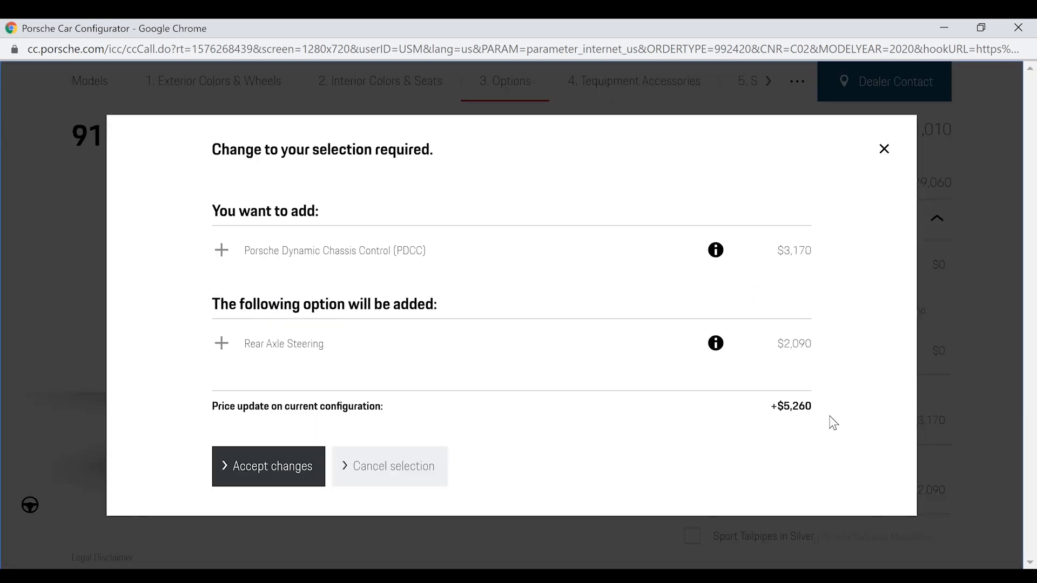
{"action": "left_click", "coordinate": [256, 465]}
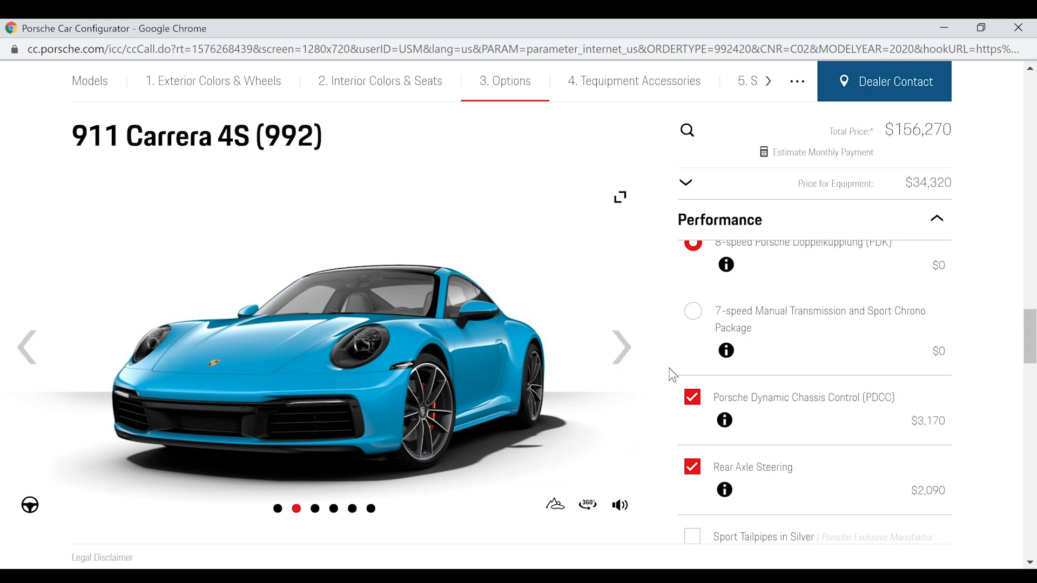
- Try the Porsche Ceramic Composite Brakes with yellow calipers, and swap them for the Brake Calipers in High Gloss Black
{"action": "scroll", "coordinate": [894, 358], "scroll_direction": "down", "scroll_amount": 3}
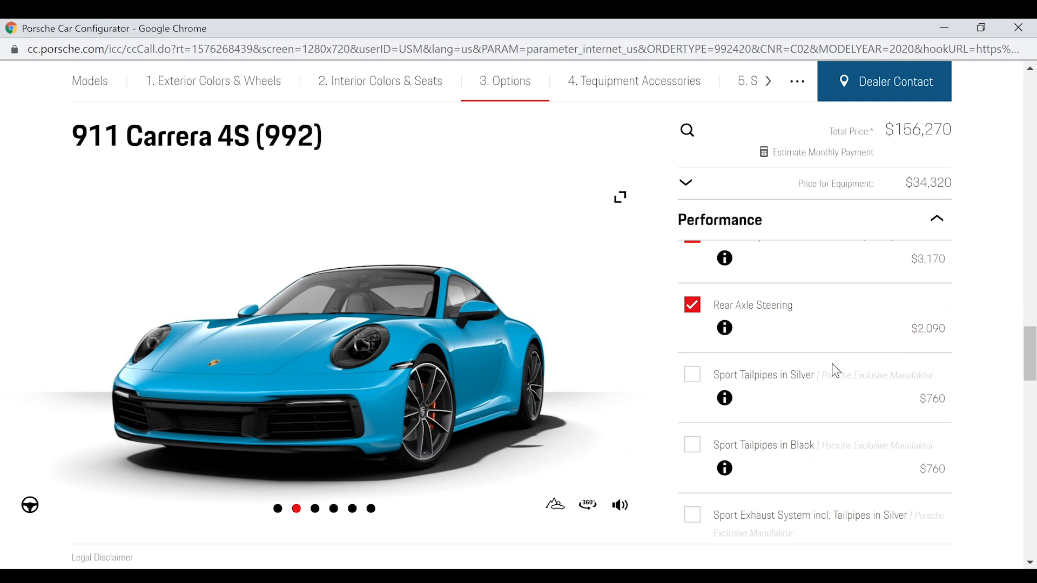
{"action": "scroll", "coordinate": [826, 366], "scroll_direction": "down", "scroll_amount": 3}
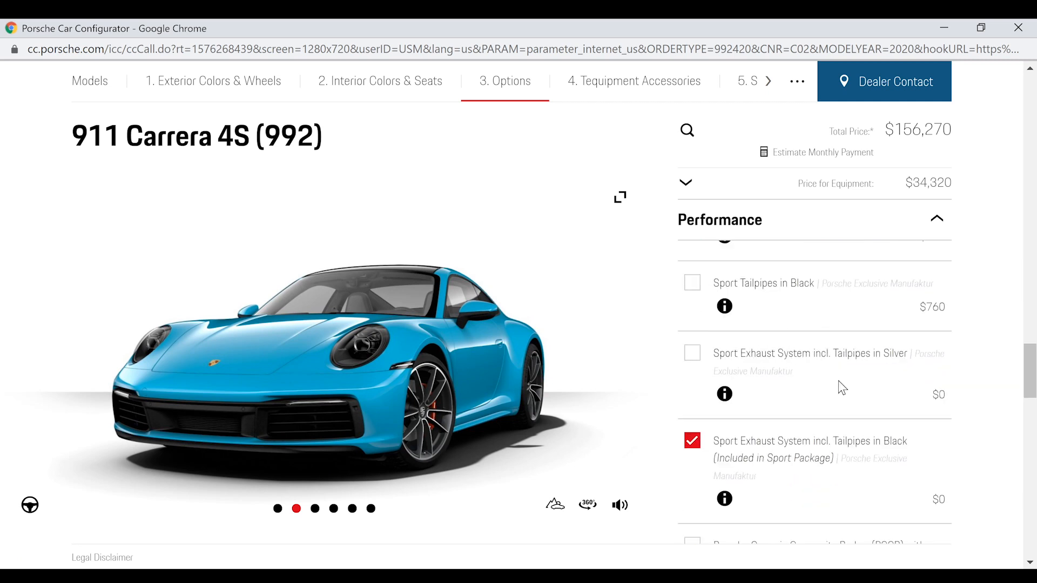
{"action": "scroll", "coordinate": [842, 387], "scroll_direction": "down", "scroll_amount": 5}
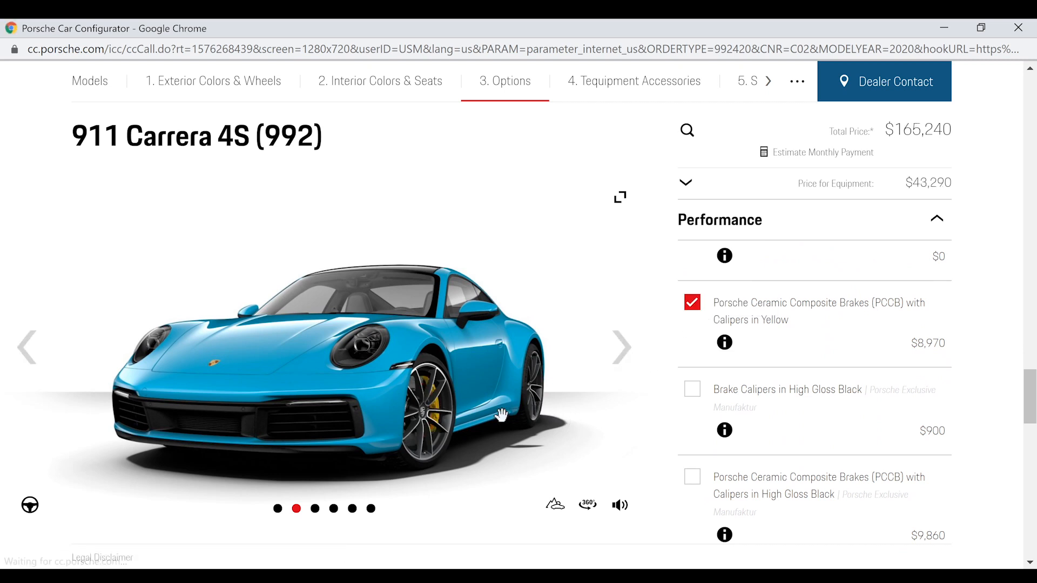
{"action": "left_click", "coordinate": [691, 391]}
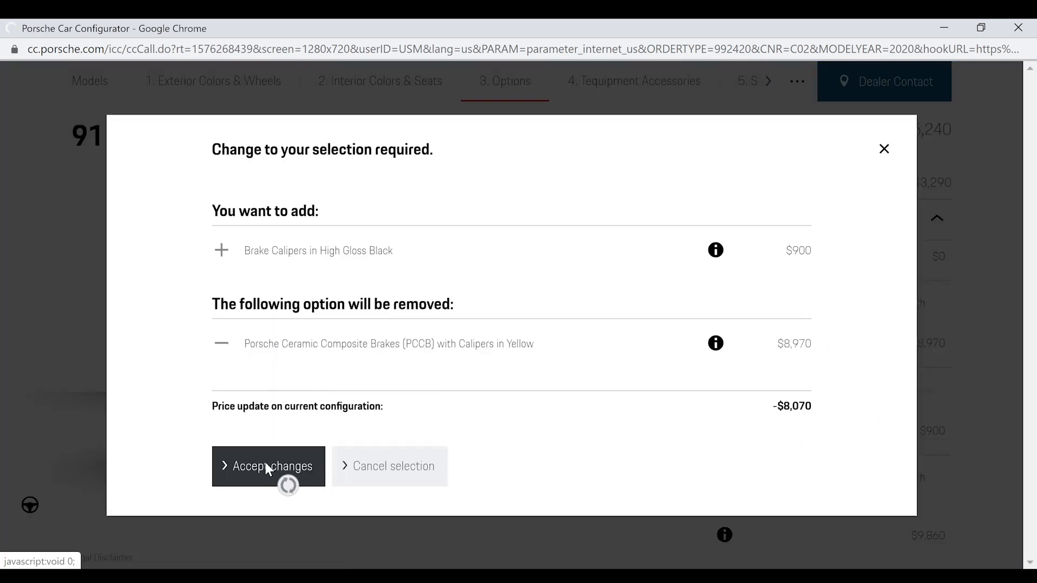
{"action": "left_click", "coordinate": [267, 466]}
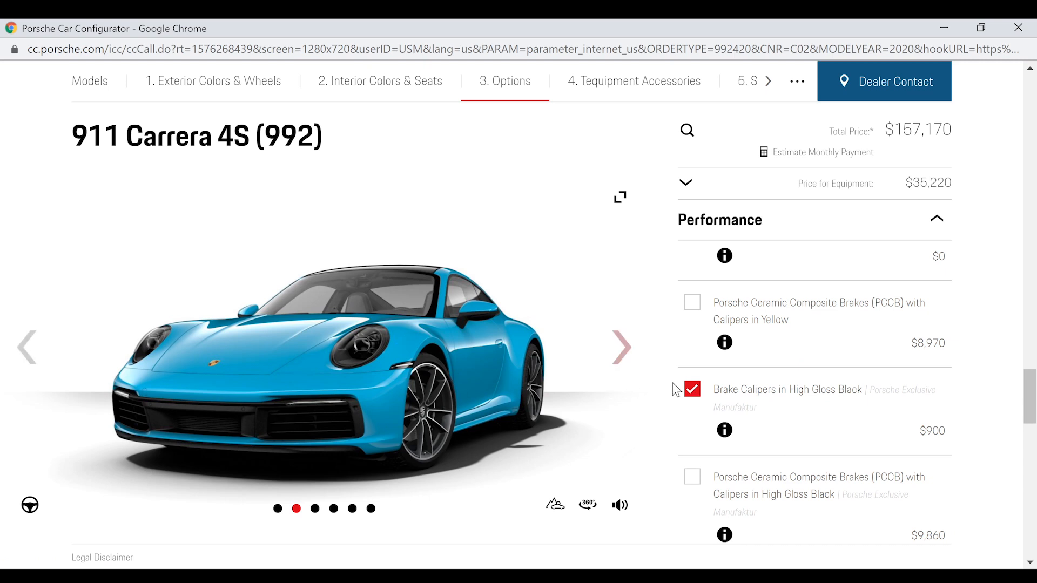
- Choose the Porsche Ceramic Composite Brakes (PCCB) with Calipers in High Gloss Black and accept the removal of the conflicting brake caliper option
{"action": "scroll", "coordinate": [769, 412], "scroll_direction": "down", "scroll_amount": 1}
{"action": "scroll", "coordinate": [763, 416], "scroll_direction": "up", "scroll_amount": 2}
{"action": "scroll", "coordinate": [763, 425], "scroll_direction": "down", "scroll_amount": 2}
{"action": "left_click", "coordinate": [753, 412]}
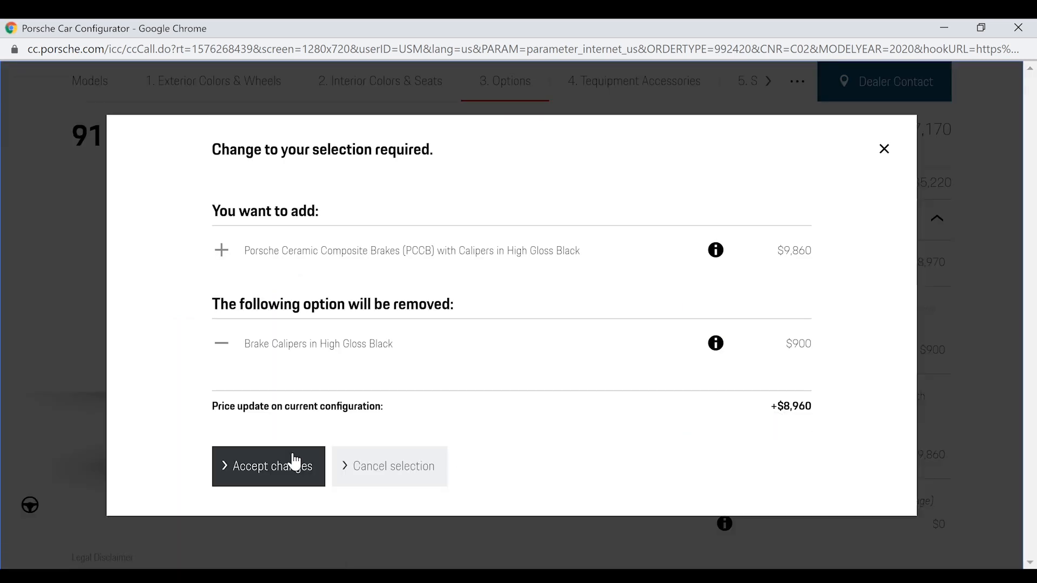
{"action": "left_click", "coordinate": [275, 470]}
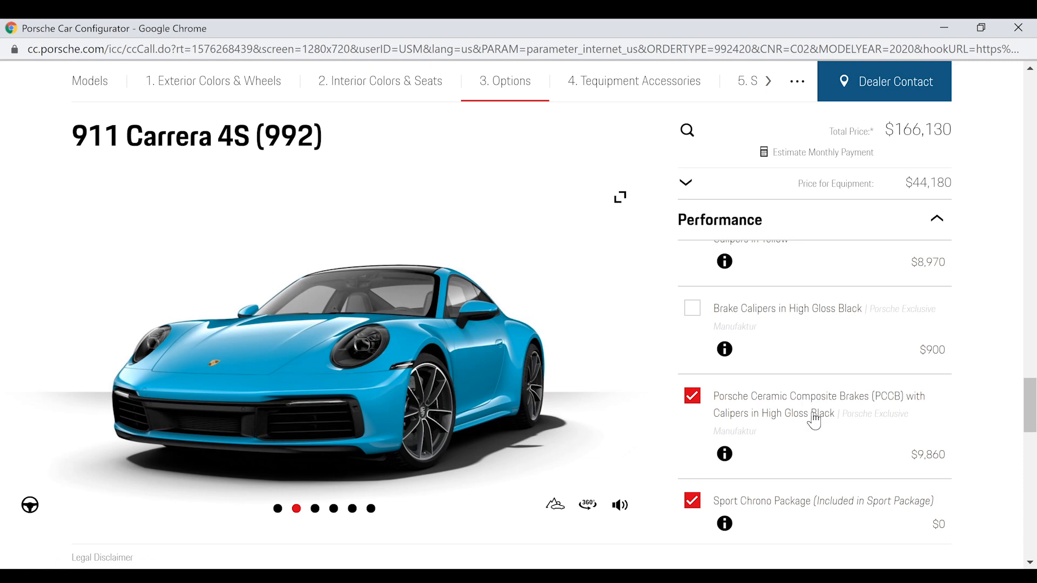
- Add Power Steering Plus, read its description, and add the Front Axle Lift System
{"action": "scroll", "coordinate": [814, 421], "scroll_direction": "down", "scroll_amount": 5}
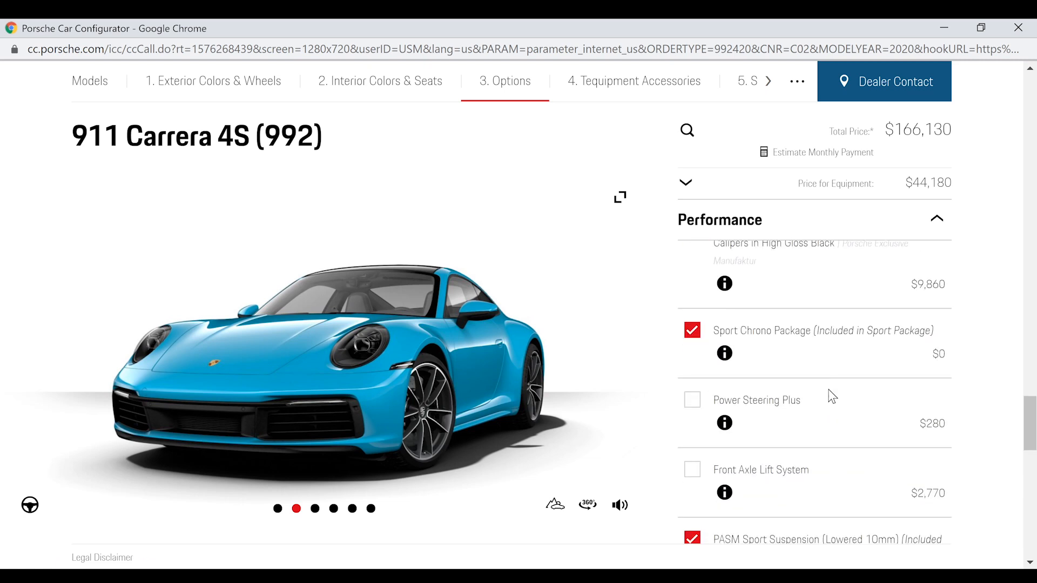
{"action": "left_click", "coordinate": [763, 336]}
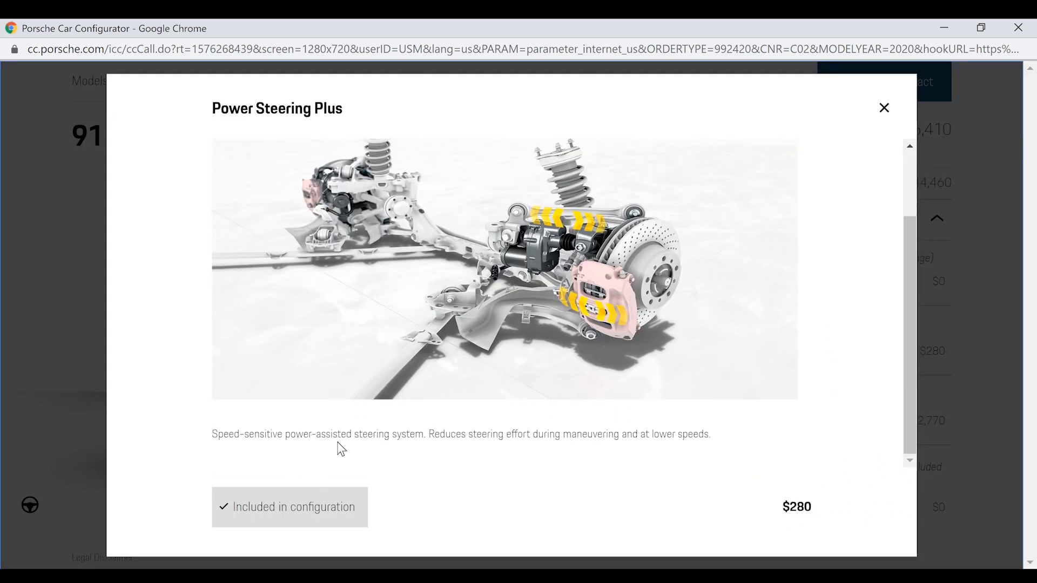
{"action": "left_click", "coordinate": [50, 361]}
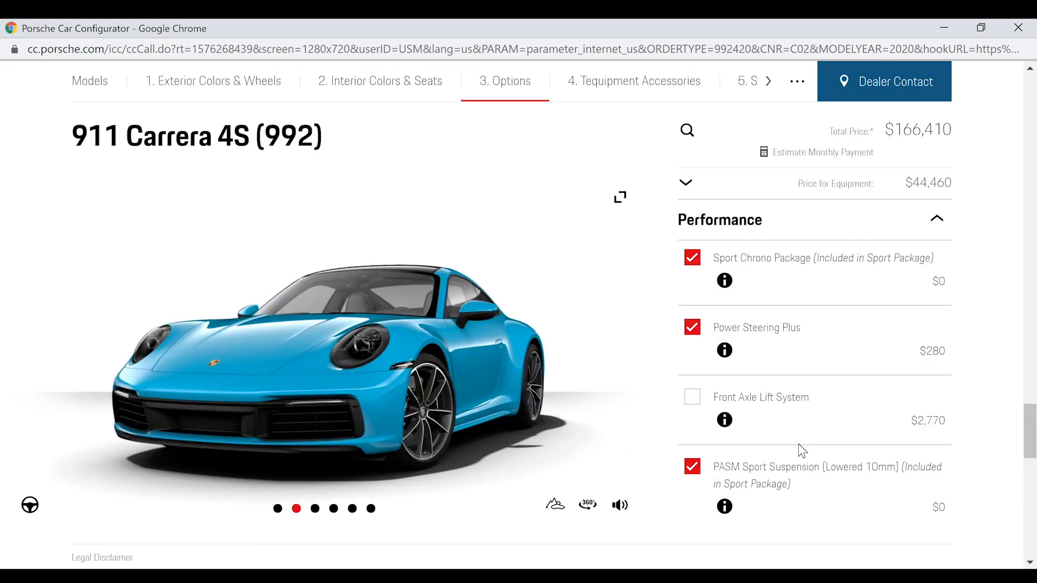
{"action": "left_click", "coordinate": [693, 400]}
- Try the Clear Taillights and the Rear Wiper from Lights and Vision in the rear exterior view, and leave both off
{"action": "scroll", "coordinate": [864, 345], "scroll_direction": "down", "scroll_amount": 1}
{"action": "scroll", "coordinate": [888, 346], "scroll_direction": "down", "scroll_amount": 1}
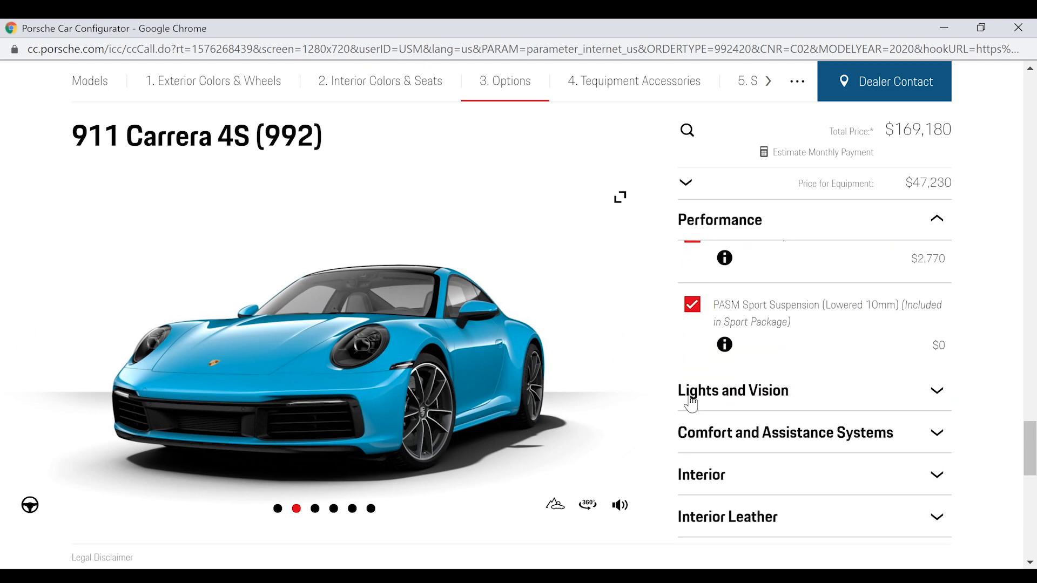
{"action": "left_click", "coordinate": [691, 402]}
{"action": "scroll", "coordinate": [845, 347], "scroll_direction": "down", "scroll_amount": 2}
{"action": "scroll", "coordinate": [826, 442], "scroll_direction": "down", "scroll_amount": 1}
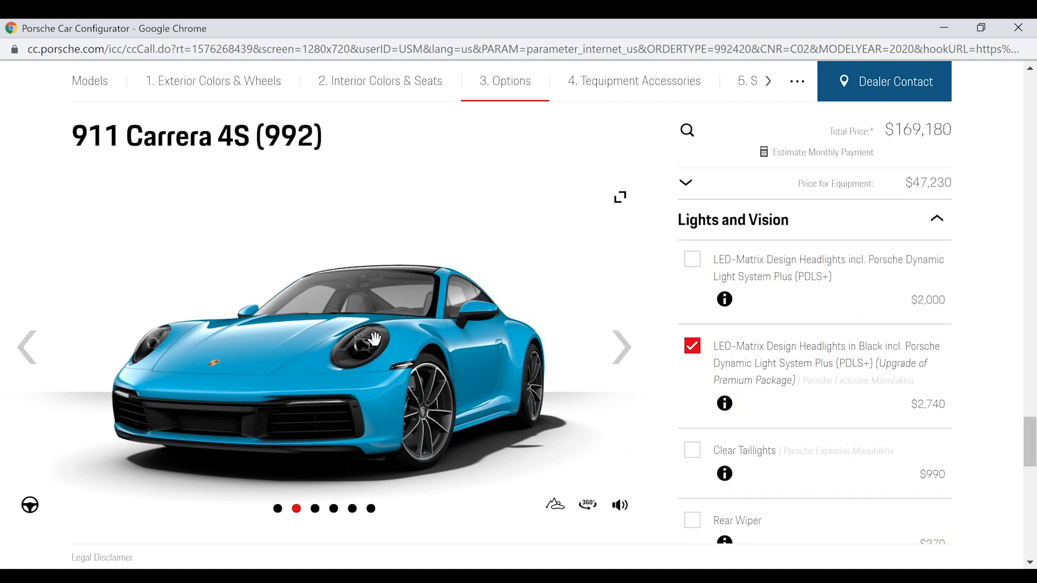
{"action": "left_click", "coordinate": [278, 513]}
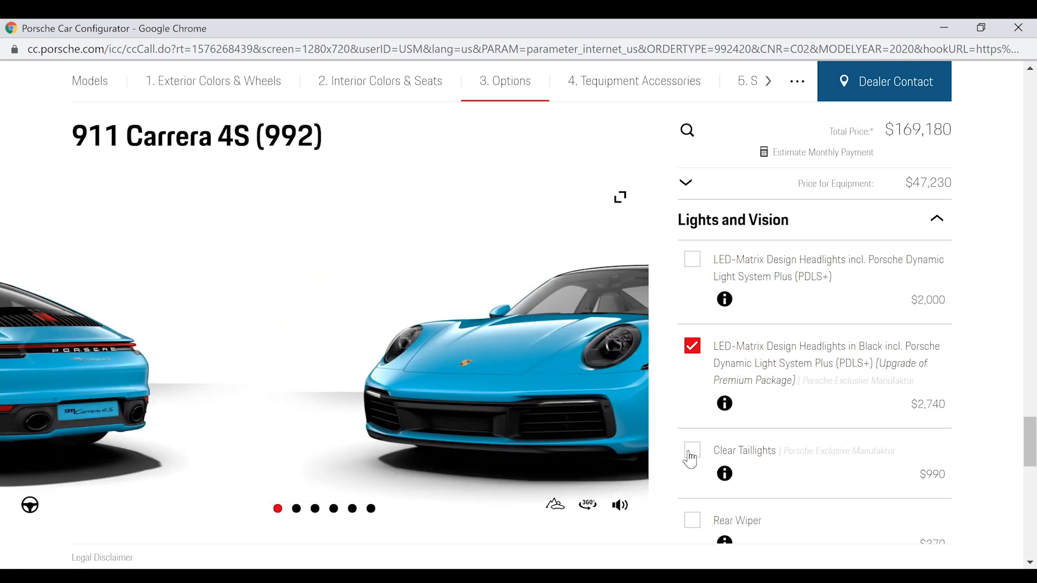
{"action": "scroll", "coordinate": [757, 439], "scroll_direction": "down", "scroll_amount": 1}
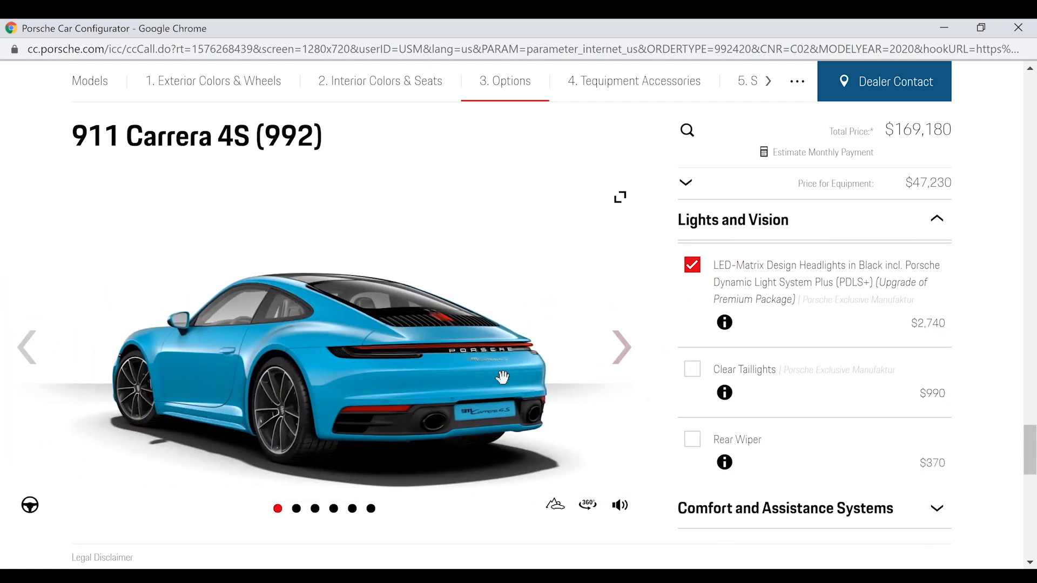
{"action": "left_click", "coordinate": [698, 377]}
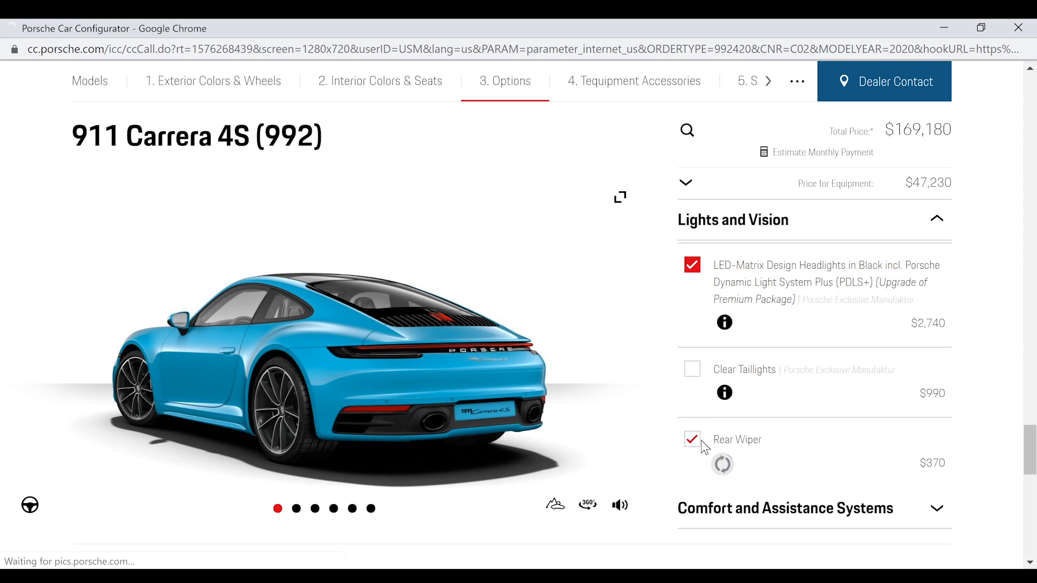
{"action": "left_click", "coordinate": [296, 509]}
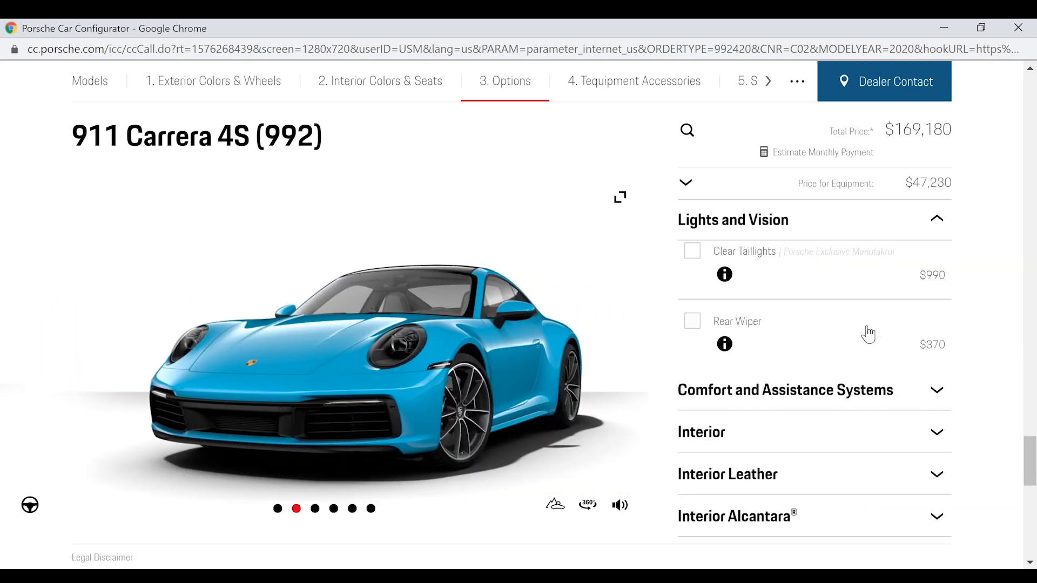
- Add ParkAssist (Front and Rear) incl. Surround View and Night Vision Assist from the Comfort and Assistance Systems
{"action": "left_click", "coordinate": [807, 351]}
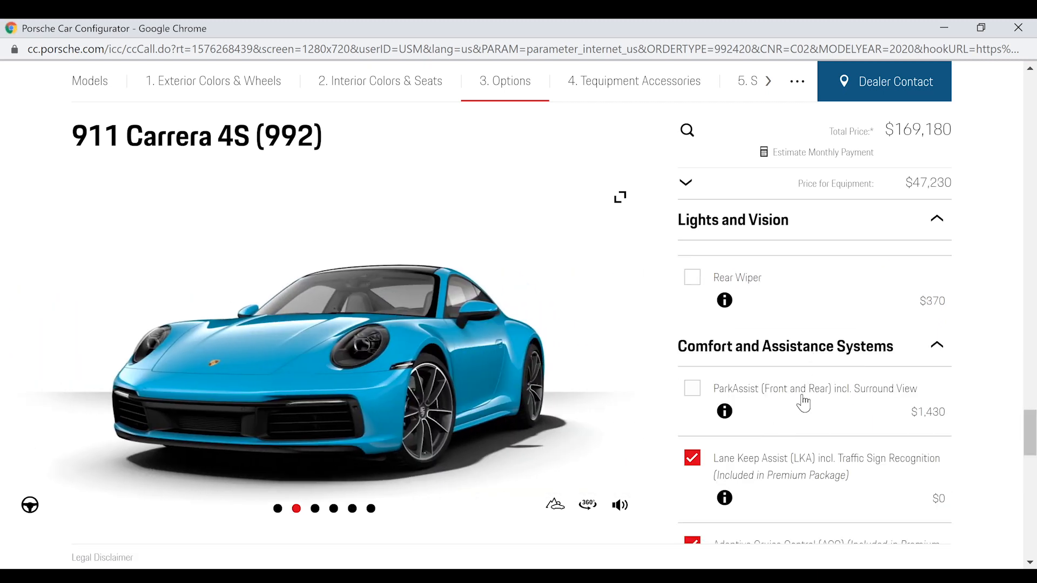
{"action": "left_click", "coordinate": [702, 386]}
{"action": "scroll", "coordinate": [843, 367], "scroll_direction": "down", "scroll_amount": 3}
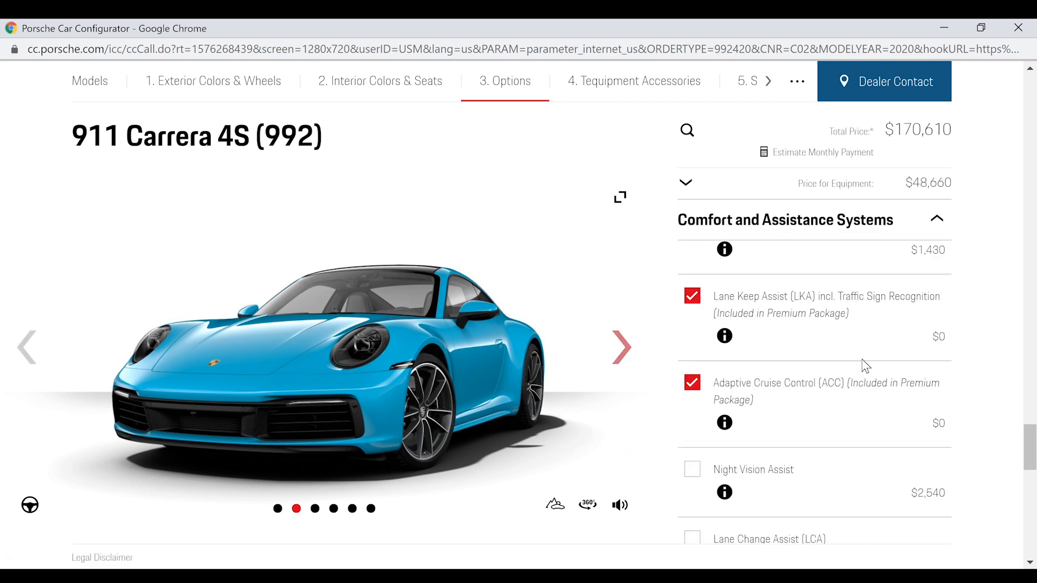
{"action": "scroll", "coordinate": [743, 404], "scroll_direction": "down", "scroll_amount": 2}
{"action": "left_click", "coordinate": [695, 396]}
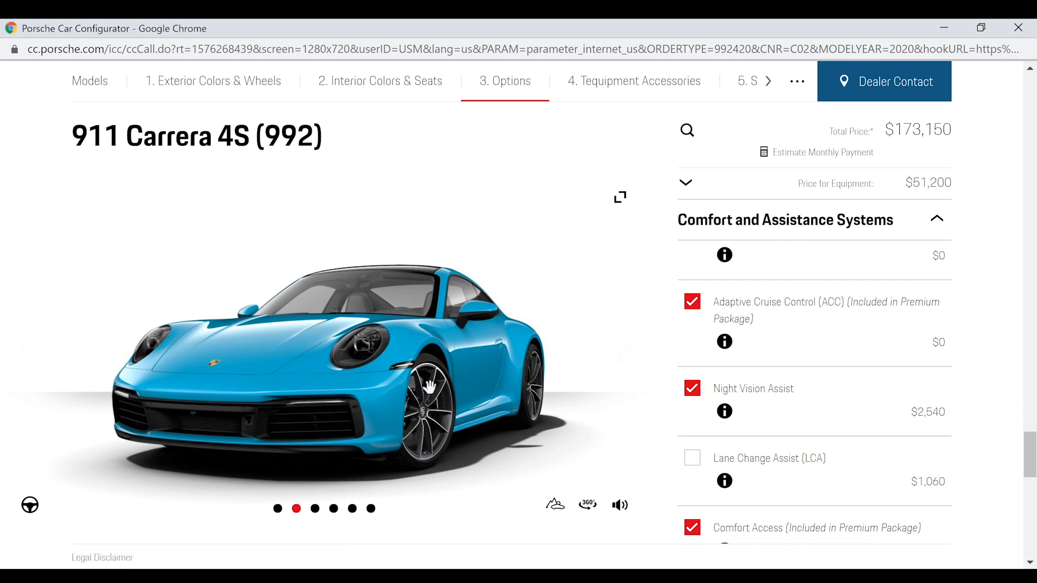
- Add Lane Change Assist (LCA) and read its description, including the Turn Assist function
{"action": "scroll", "coordinate": [850, 359], "scroll_direction": "down", "scroll_amount": 1}
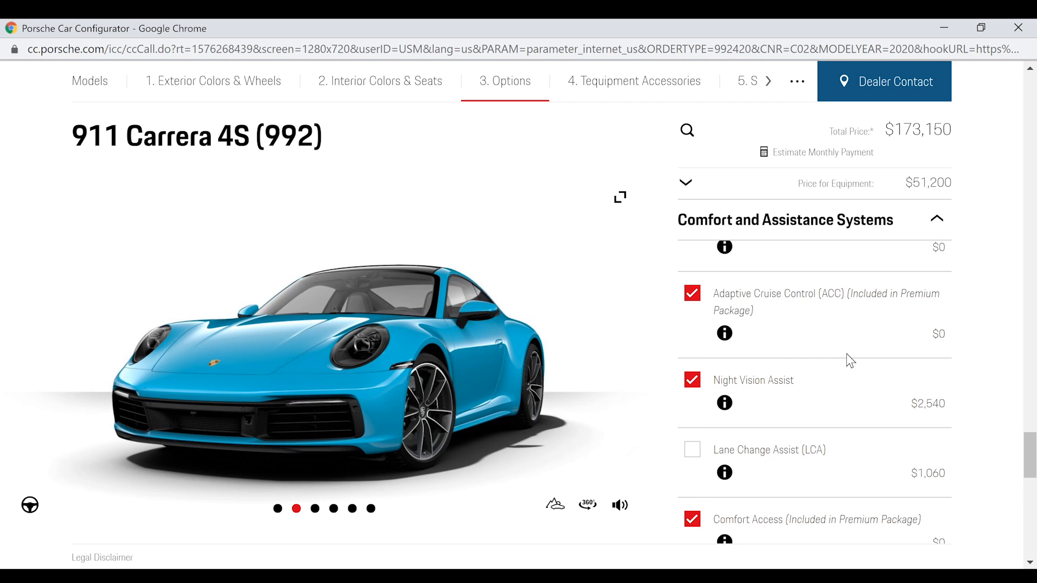
{"action": "scroll", "coordinate": [851, 379], "scroll_direction": "down", "scroll_amount": 1}
{"action": "left_click", "coordinate": [693, 378]}
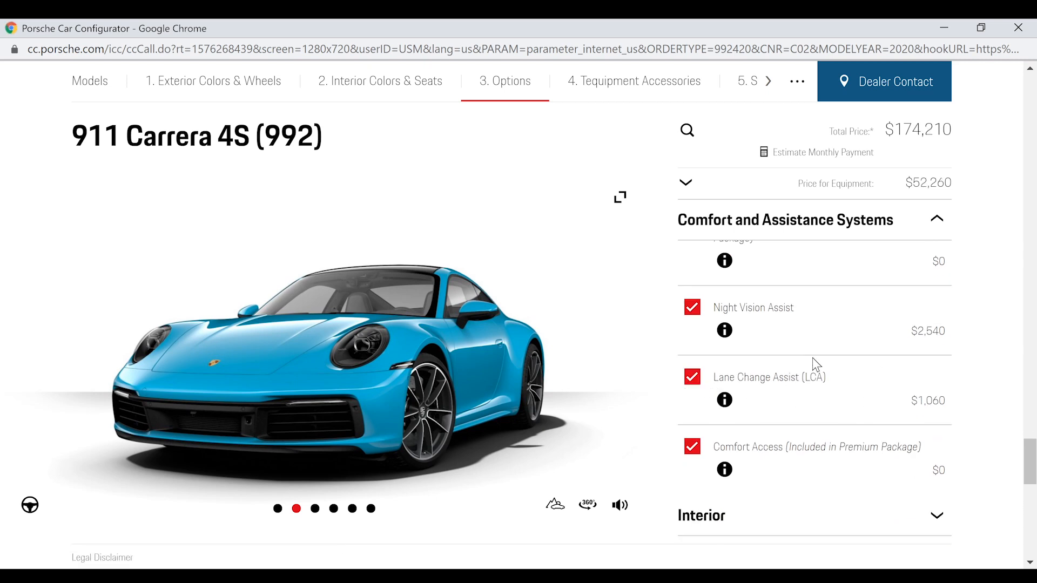
{"action": "scroll", "coordinate": [786, 340], "scroll_direction": "down", "scroll_amount": 2}
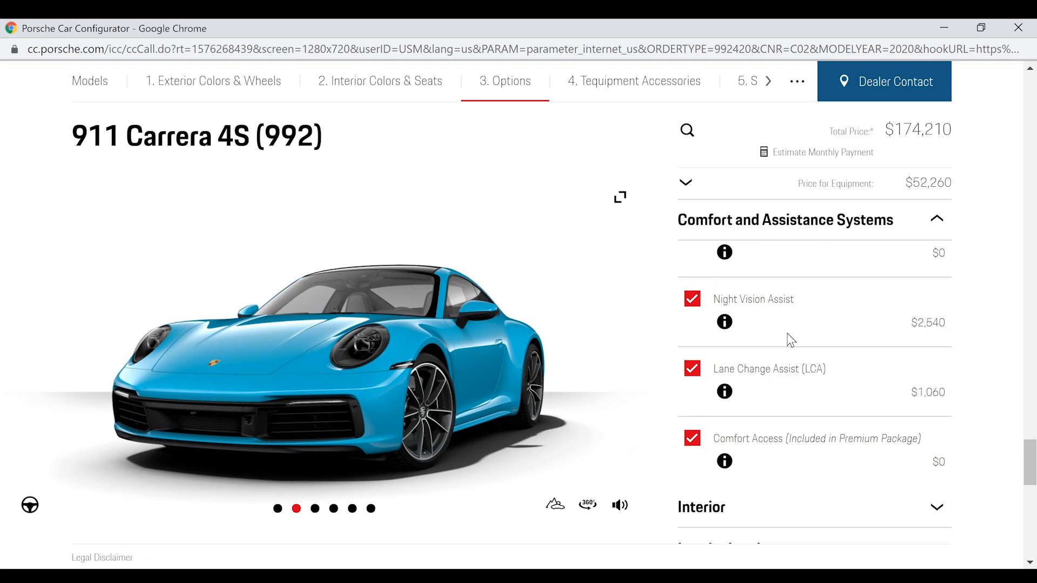
{"action": "scroll", "coordinate": [782, 364], "scroll_direction": "up", "scroll_amount": 1}
{"action": "left_click", "coordinate": [725, 318]}
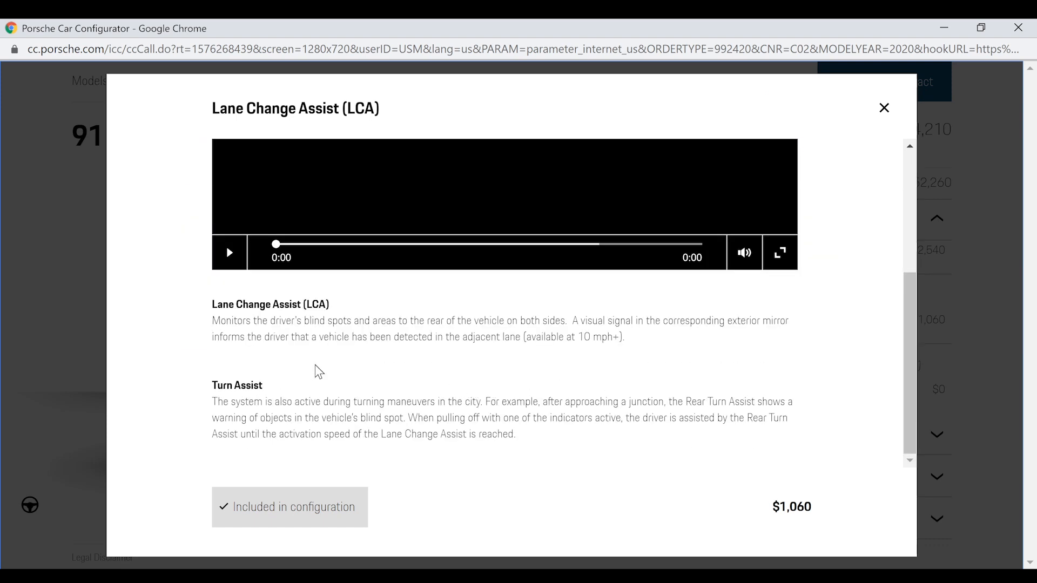
{"action": "left_click", "coordinate": [949, 412]}
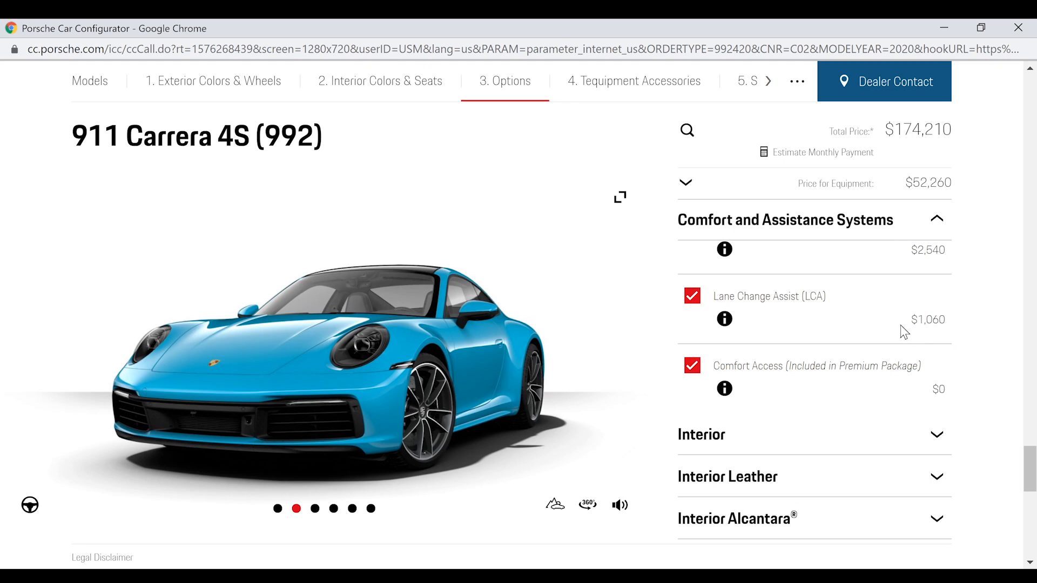
- Add the Ionizer and the Light Design Package from the Interior options, and read the Light Design Package's description
{"action": "scroll", "coordinate": [916, 337], "scroll_direction": "down", "scroll_amount": 1}
{"action": "left_click", "coordinate": [816, 360]}
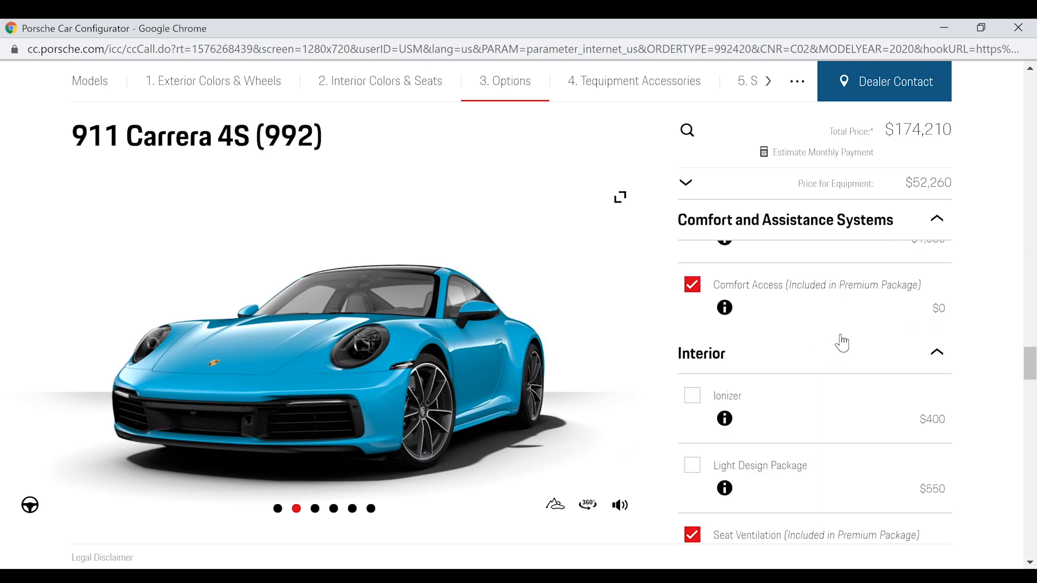
{"action": "left_click", "coordinate": [693, 399]}
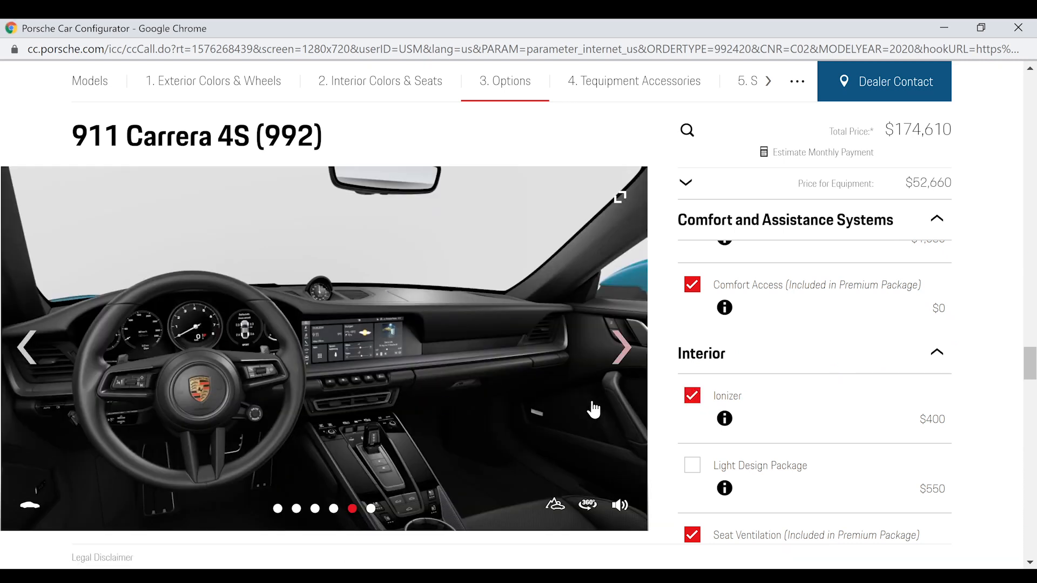
{"action": "scroll", "coordinate": [808, 385], "scroll_direction": "down", "scroll_amount": 1}
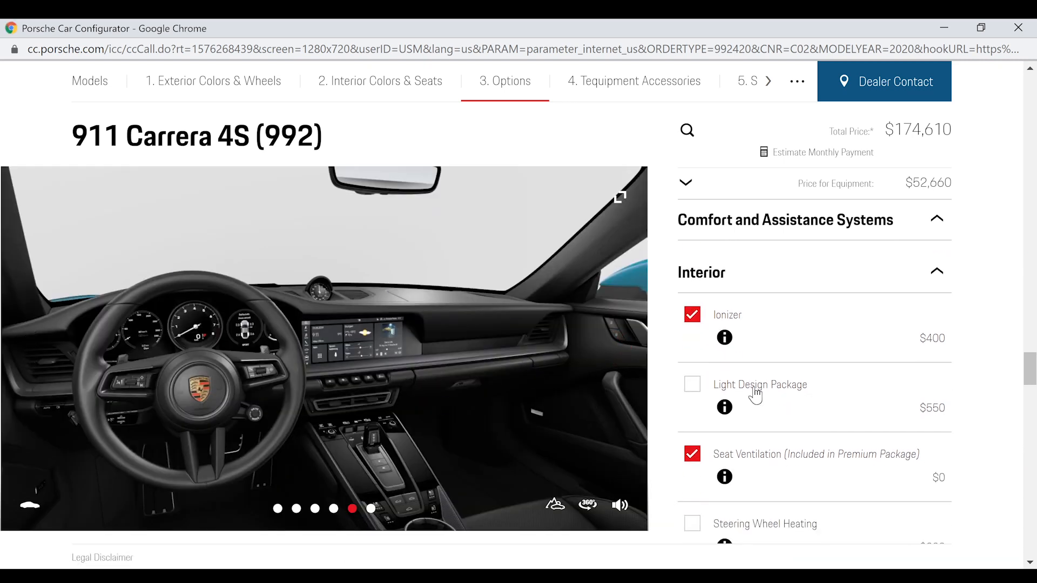
{"action": "left_click", "coordinate": [693, 385]}
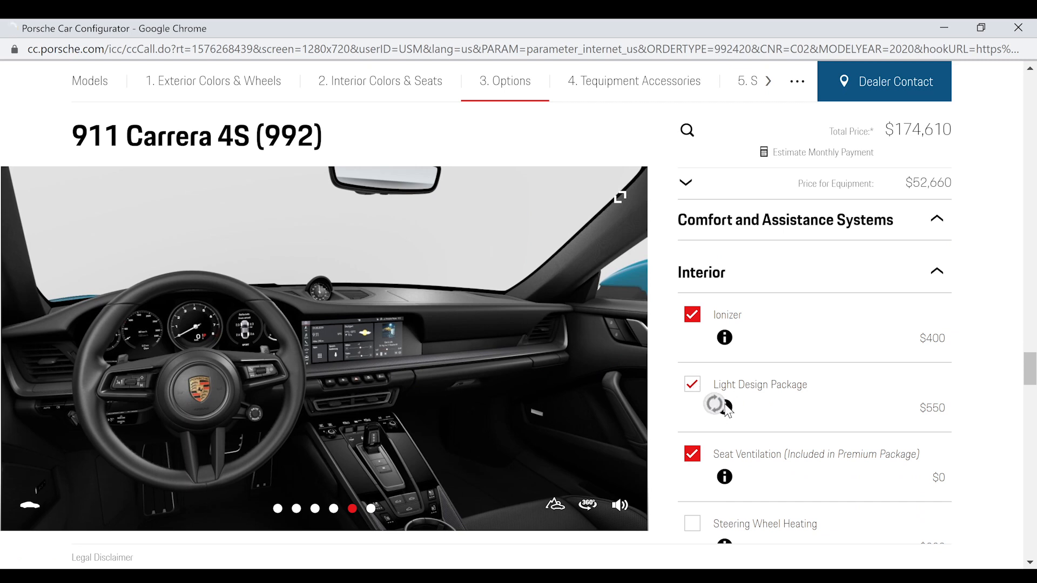
{"action": "left_click", "coordinate": [724, 407]}
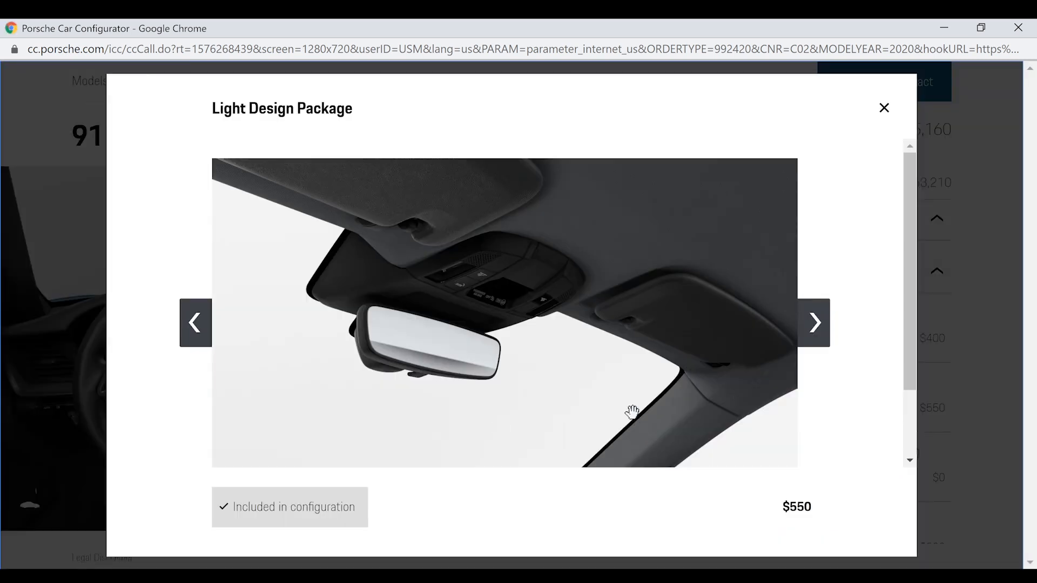
{"action": "scroll", "coordinate": [630, 412], "scroll_direction": "down", "scroll_amount": 2}
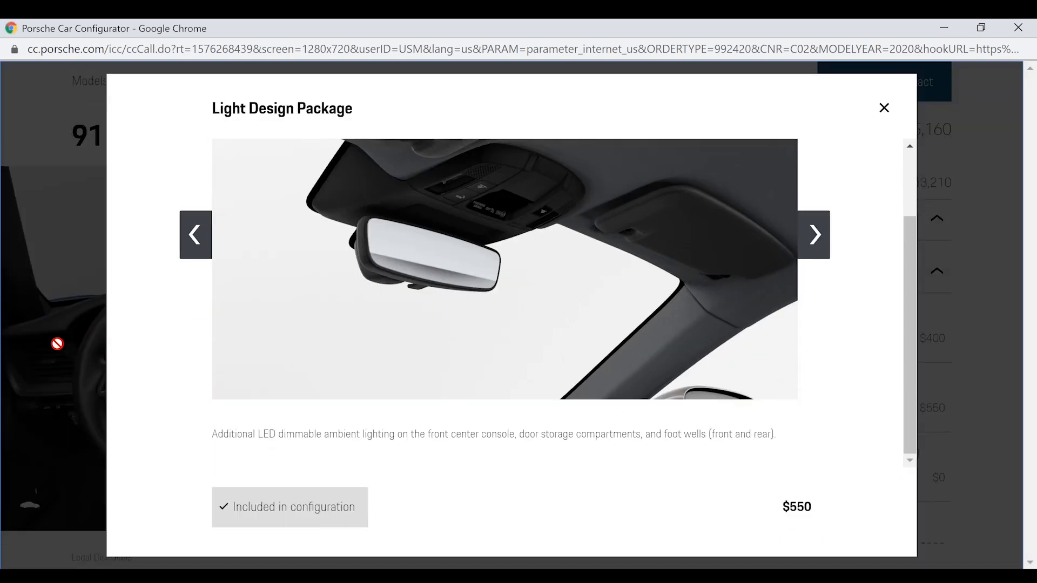
- Add Steering Wheel Heating from the Interior options, and replace it with the Heated Multifunction GT Sport Steering Wheel
{"action": "key", "text": "Escape"}
{"action": "scroll", "coordinate": [843, 438], "scroll_direction": "down", "scroll_amount": 2}
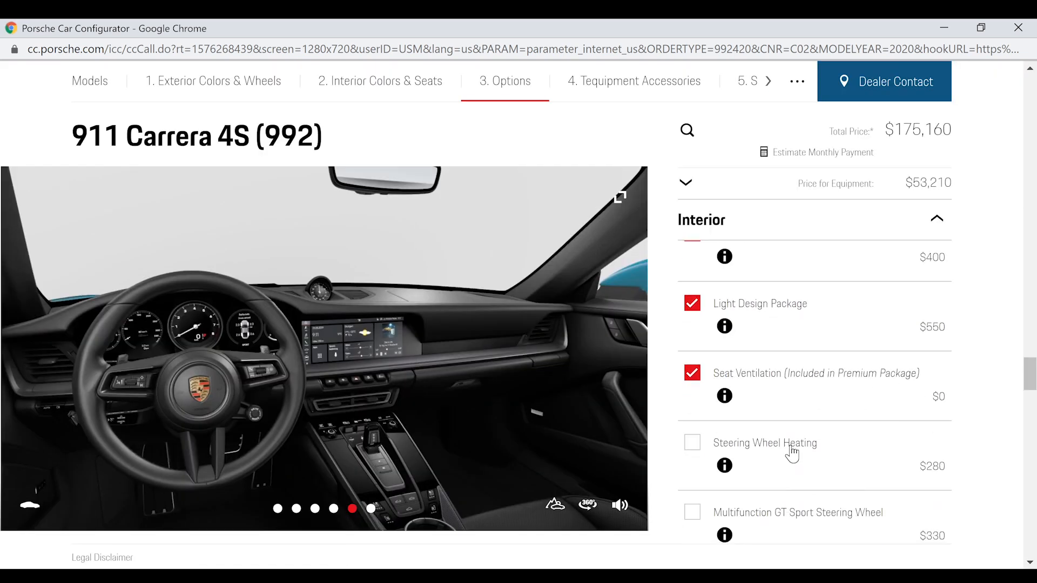
{"action": "scroll", "coordinate": [791, 453], "scroll_direction": "down", "scroll_amount": 2}
{"action": "left_click", "coordinate": [756, 369]}
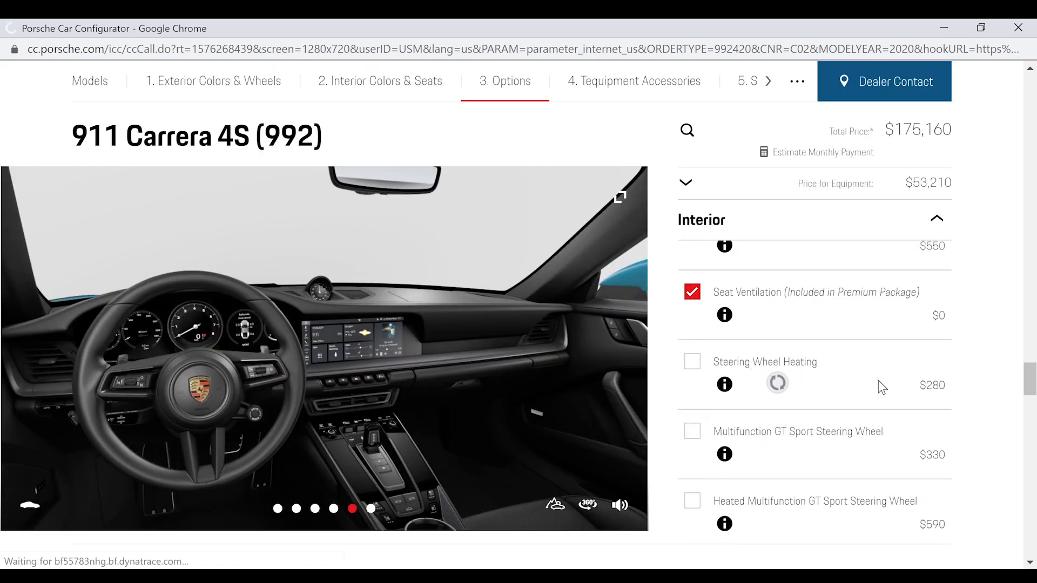
{"action": "scroll", "coordinate": [837, 406], "scroll_direction": "down", "scroll_amount": 2}
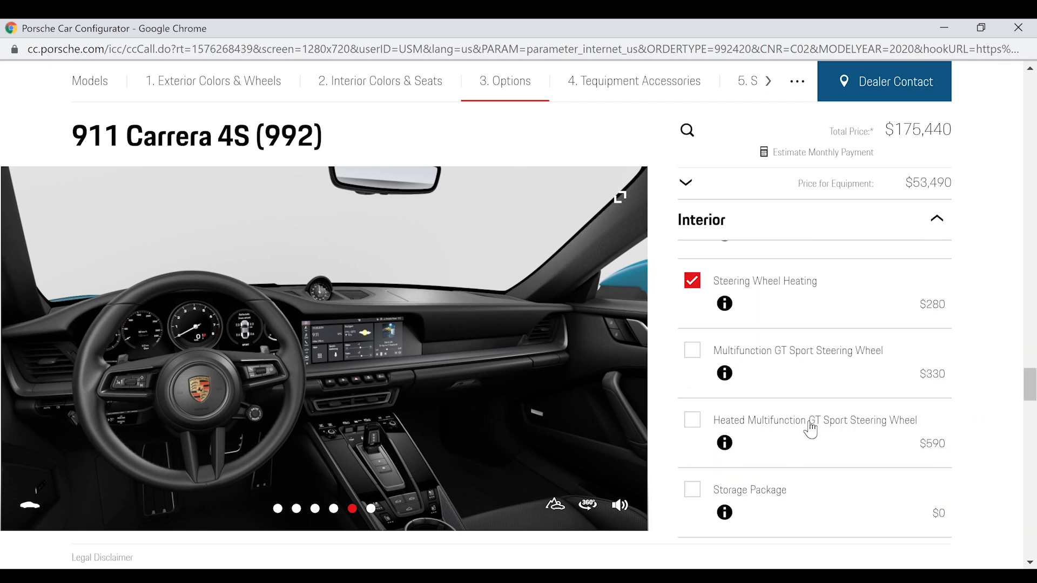
{"action": "left_click", "coordinate": [785, 430]}
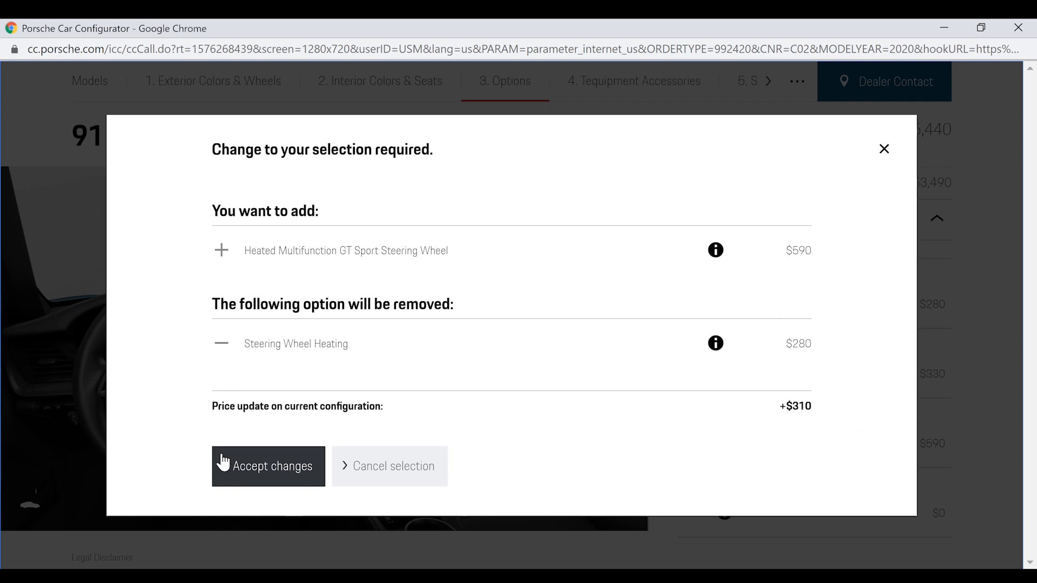
{"action": "left_click", "coordinate": [243, 465]}
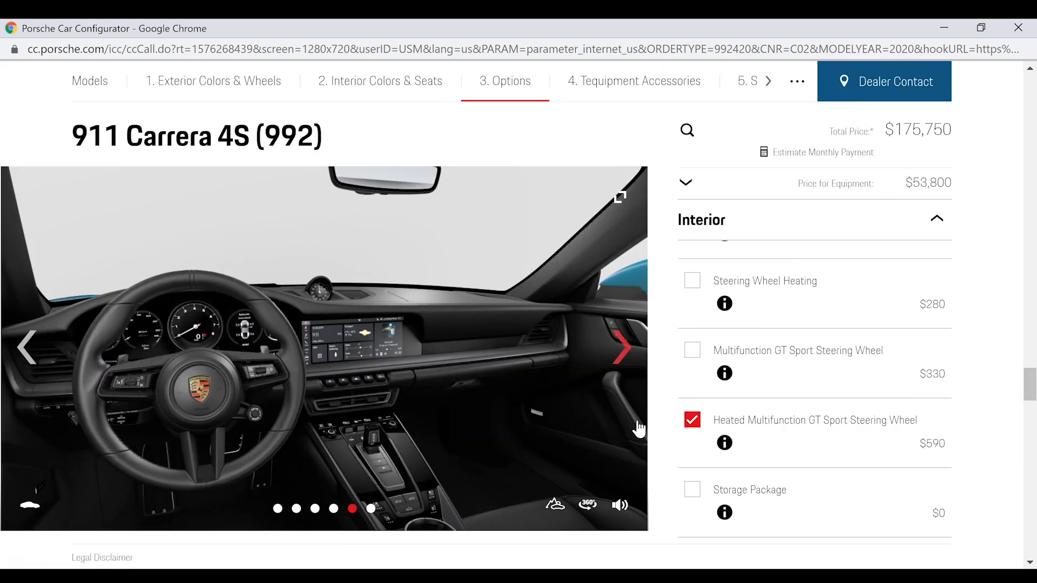
- Try the Interior Trim Painted in Exterior Color and the Fire Extinguisher, and leave both off
{"action": "scroll", "coordinate": [824, 389], "scroll_direction": "down", "scroll_amount": 2}
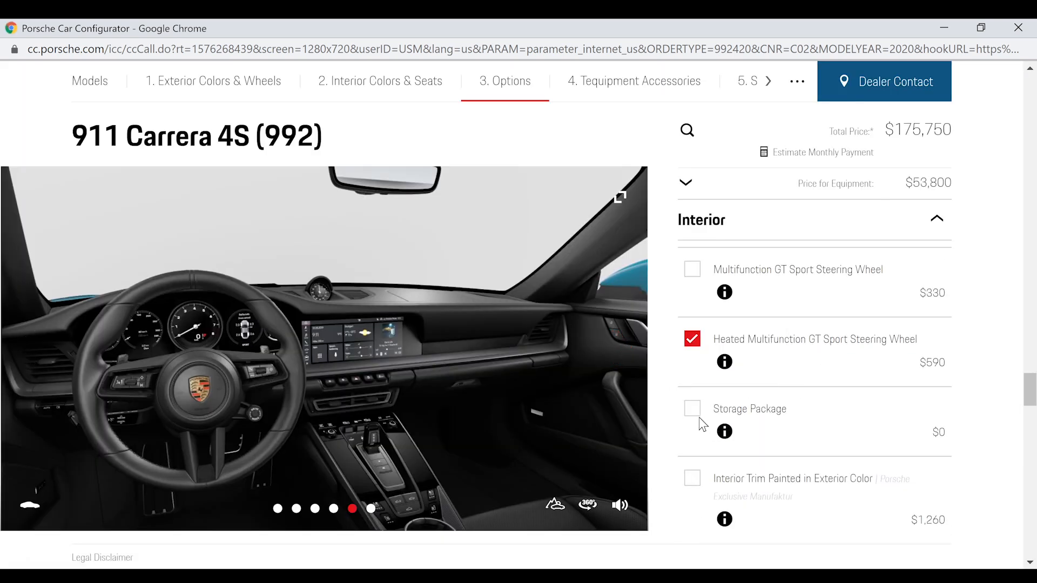
{"action": "scroll", "coordinate": [772, 394], "scroll_direction": "down", "scroll_amount": 3}
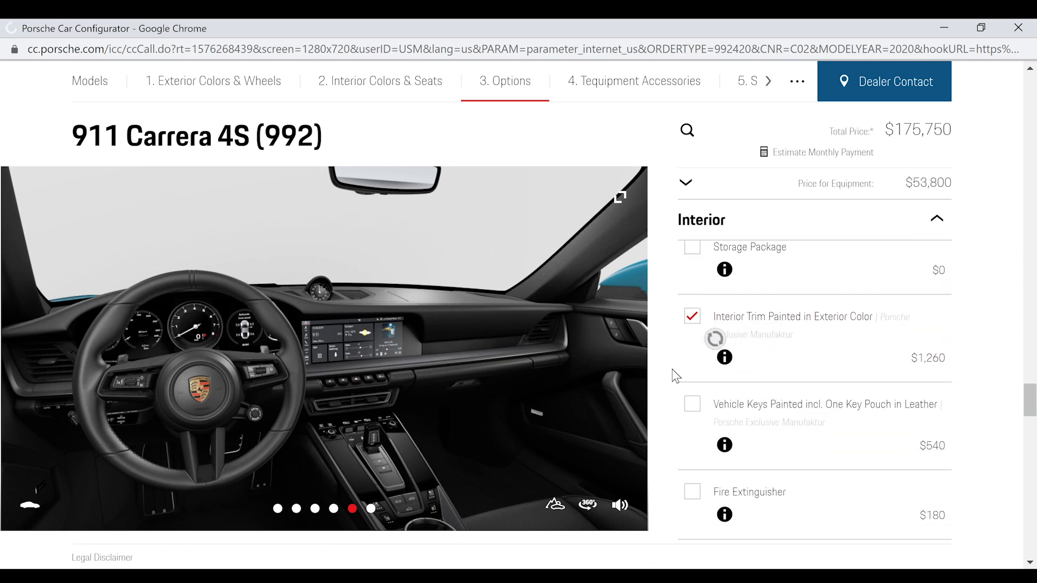
{"action": "left_click", "coordinate": [692, 317]}
{"action": "scroll", "coordinate": [772, 372], "scroll_direction": "down", "scroll_amount": 1}
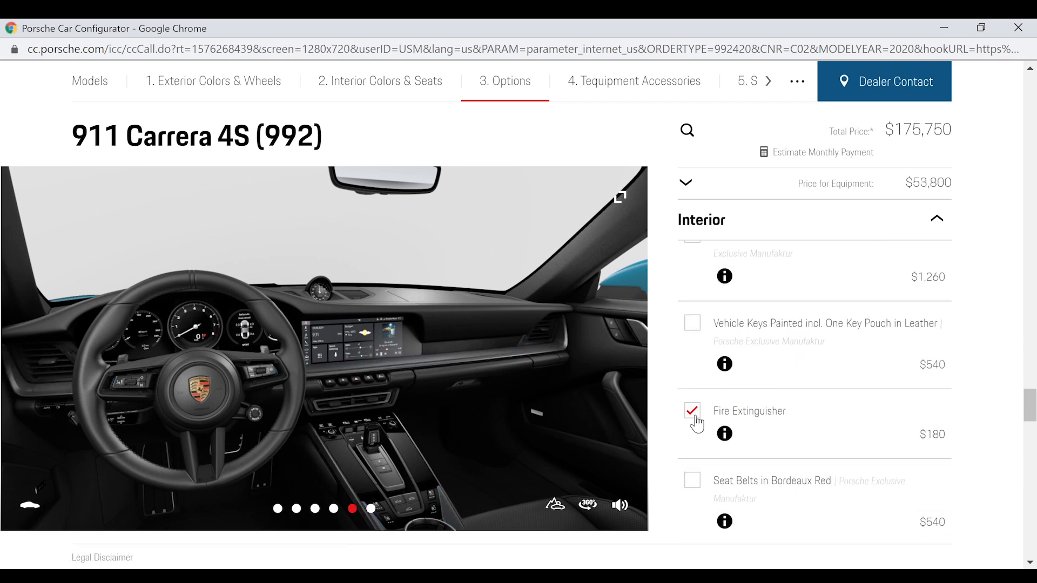
{"action": "scroll", "coordinate": [767, 356], "scroll_direction": "down", "scroll_amount": 1}
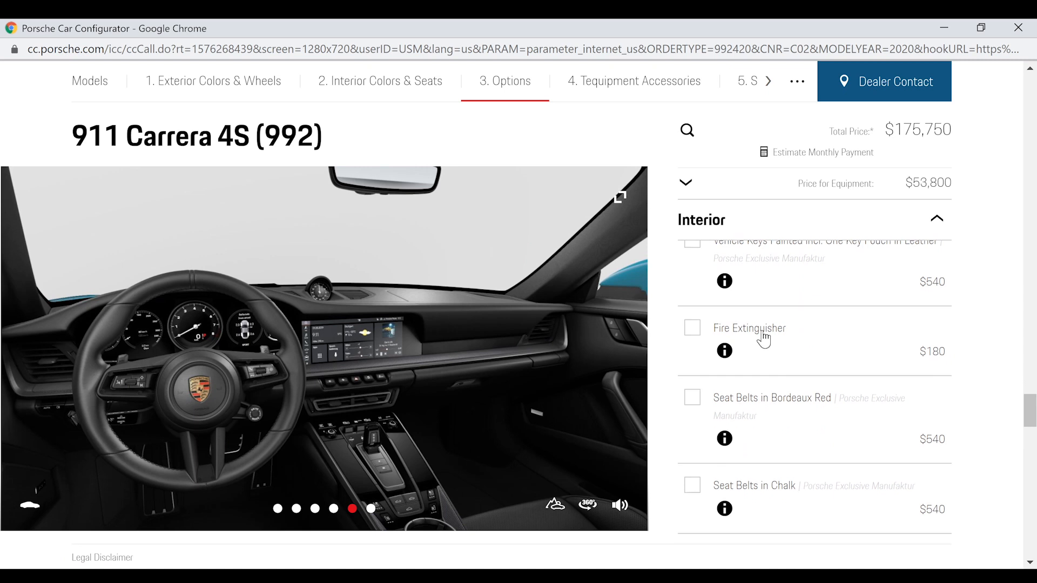
- Look through the seat belt colors, tachometer and Sport Chrono stopwatch dials, Smoking Package and Interior Leather options
{"action": "scroll", "coordinate": [763, 354], "scroll_direction": "down", "scroll_amount": 3}
{"action": "scroll", "coordinate": [728, 371], "scroll_direction": "down", "scroll_amount": 3}
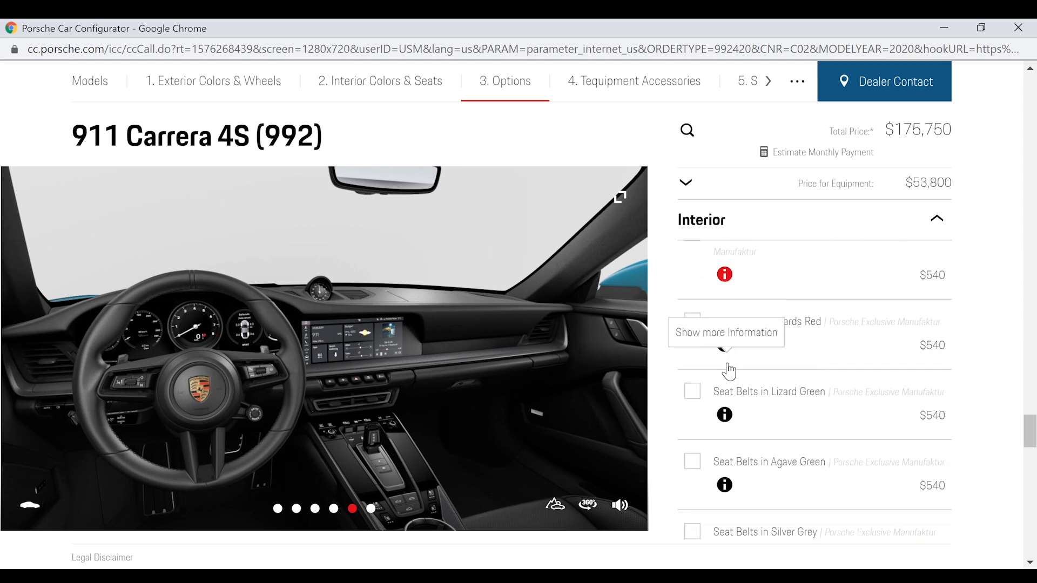
{"action": "scroll", "coordinate": [727, 402], "scroll_direction": "down", "scroll_amount": 2}
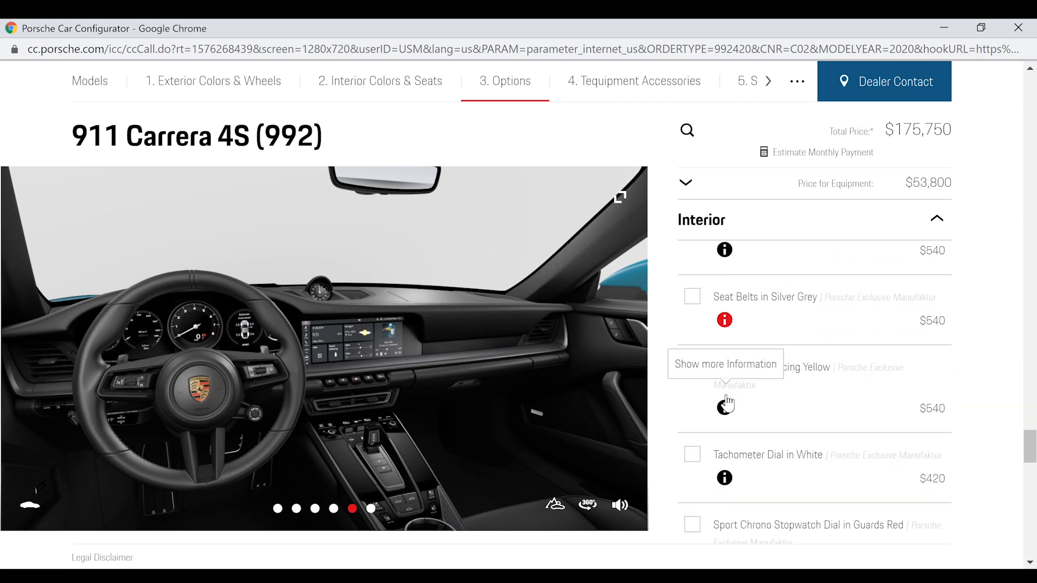
{"action": "scroll", "coordinate": [745, 343], "scroll_direction": "down", "scroll_amount": 3}
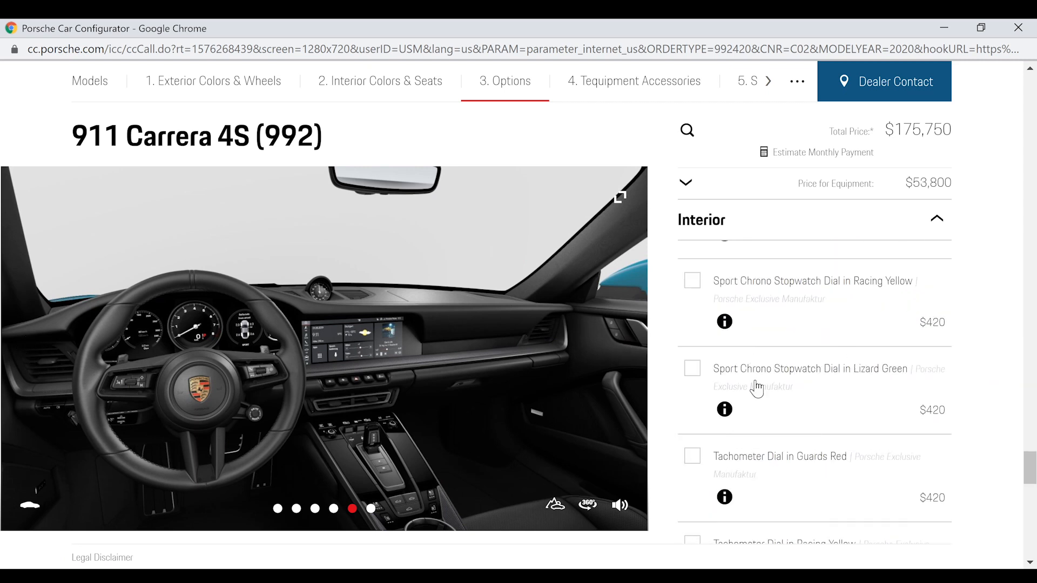
{"action": "scroll", "coordinate": [824, 377], "scroll_direction": "down", "scroll_amount": 5}
{"action": "scroll", "coordinate": [835, 394], "scroll_direction": "up", "scroll_amount": 3}
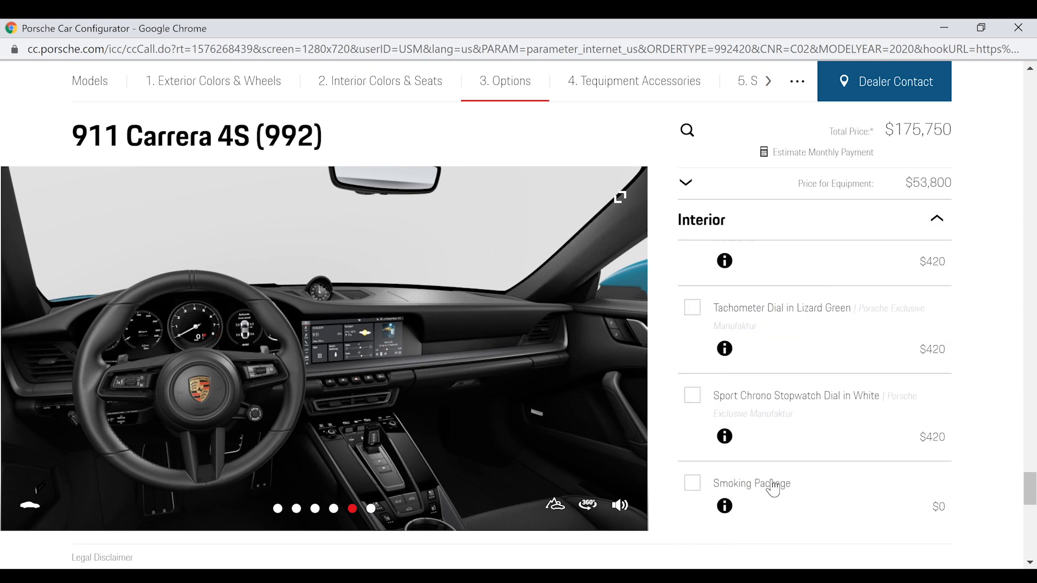
{"action": "scroll", "coordinate": [773, 489], "scroll_direction": "down", "scroll_amount": 1}
{"action": "left_click", "coordinate": [857, 475]}
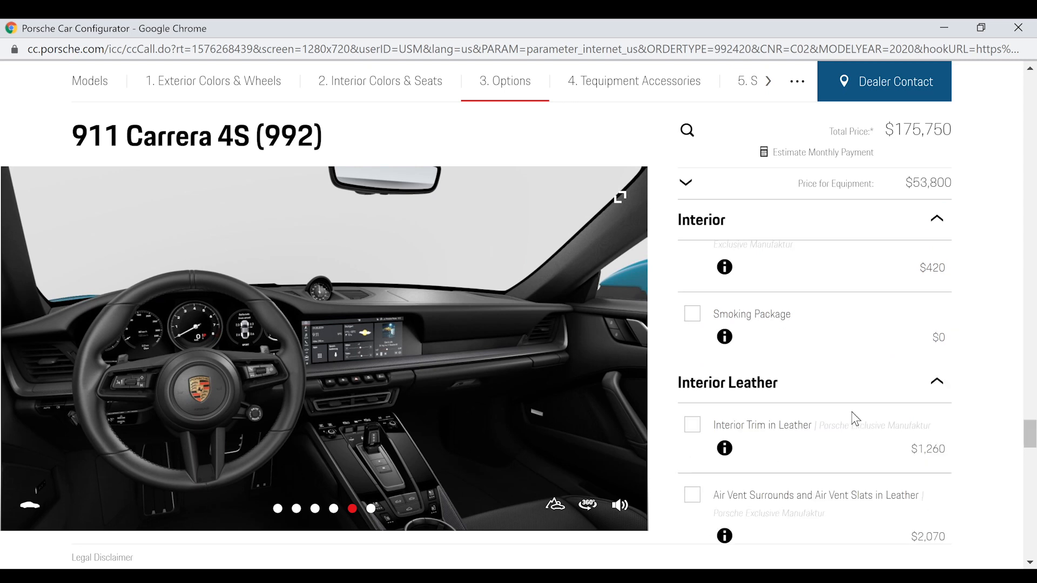
{"action": "scroll", "coordinate": [842, 378], "scroll_direction": "down", "scroll_amount": 1}
{"action": "left_click", "coordinate": [818, 321]}
- Add the Roof Lining in Alcantara and the Sun Visors in Alcantara from the Interior Alcantara options
{"action": "left_click", "coordinate": [802, 354]}
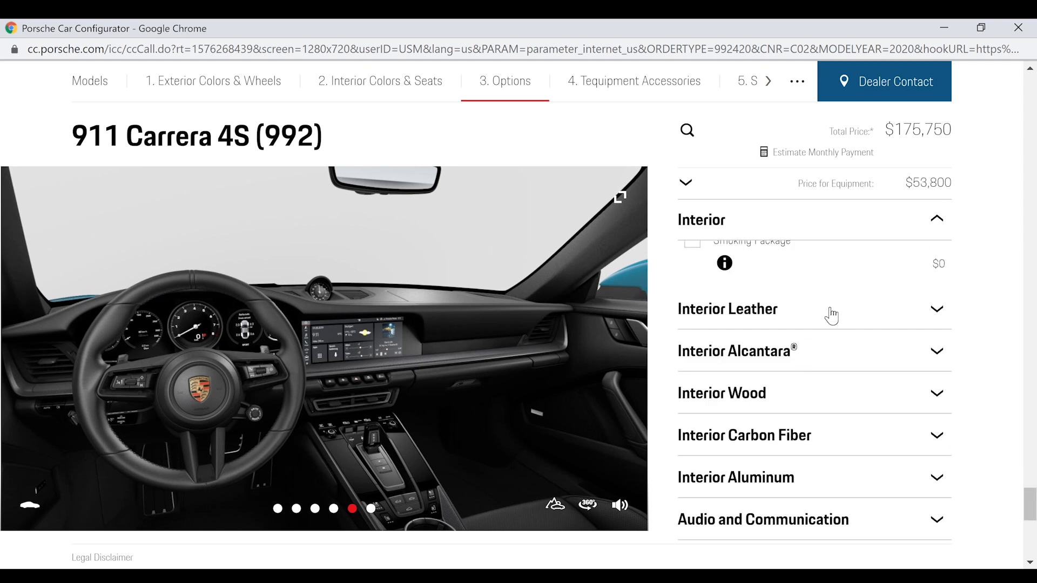
{"action": "left_click", "coordinate": [782, 321]}
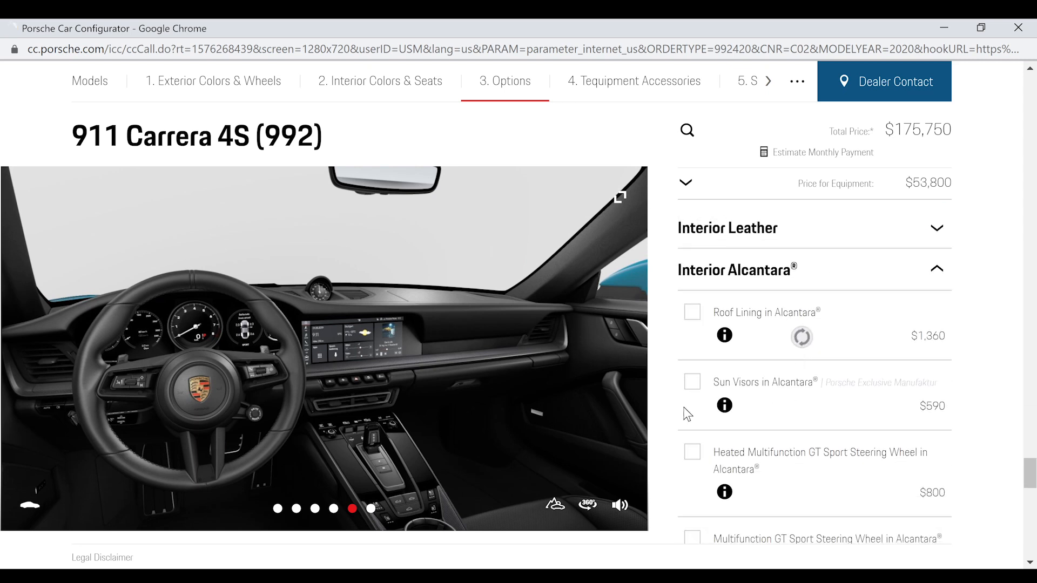
{"action": "left_click", "coordinate": [692, 382]}
{"action": "scroll", "coordinate": [773, 403], "scroll_direction": "down", "scroll_amount": 1}
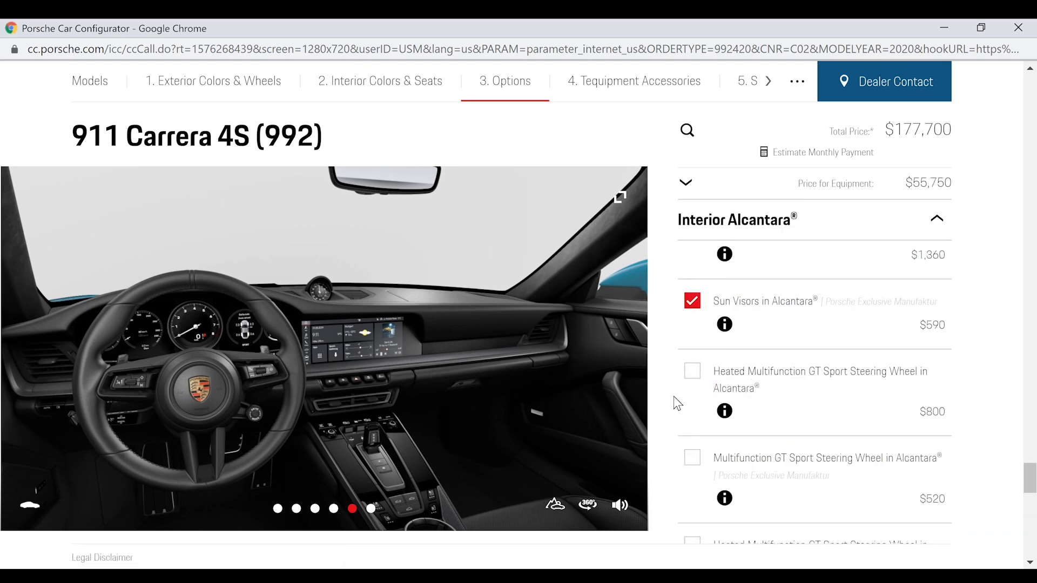
- Add the Heated Multifunction GT Sport Steering Wheel in Alcantara, and replace it with the version with Trim in Matte Carbon Fiber
{"action": "left_click", "coordinate": [693, 372]}
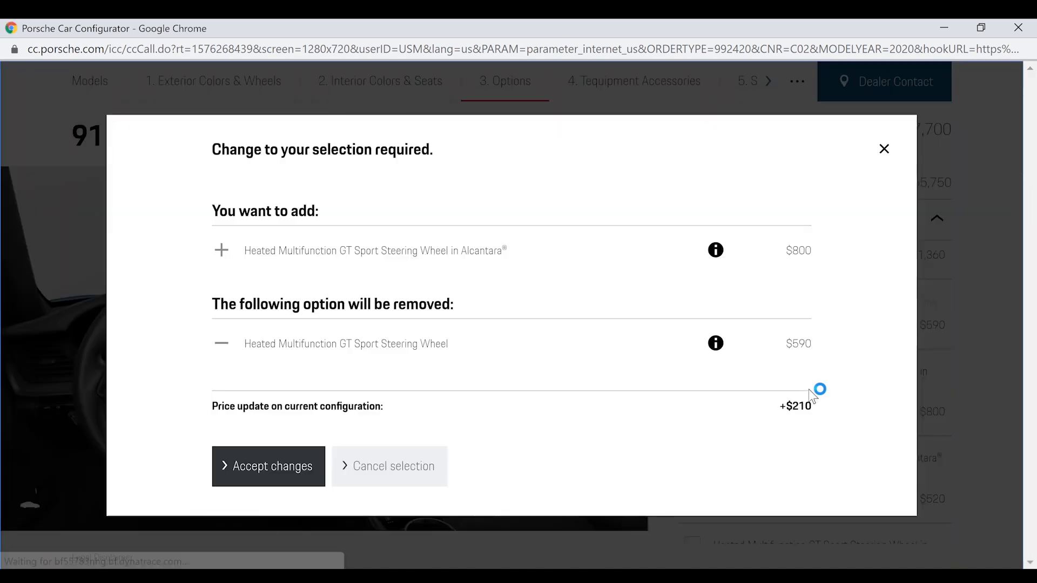
{"action": "left_click", "coordinate": [258, 457]}
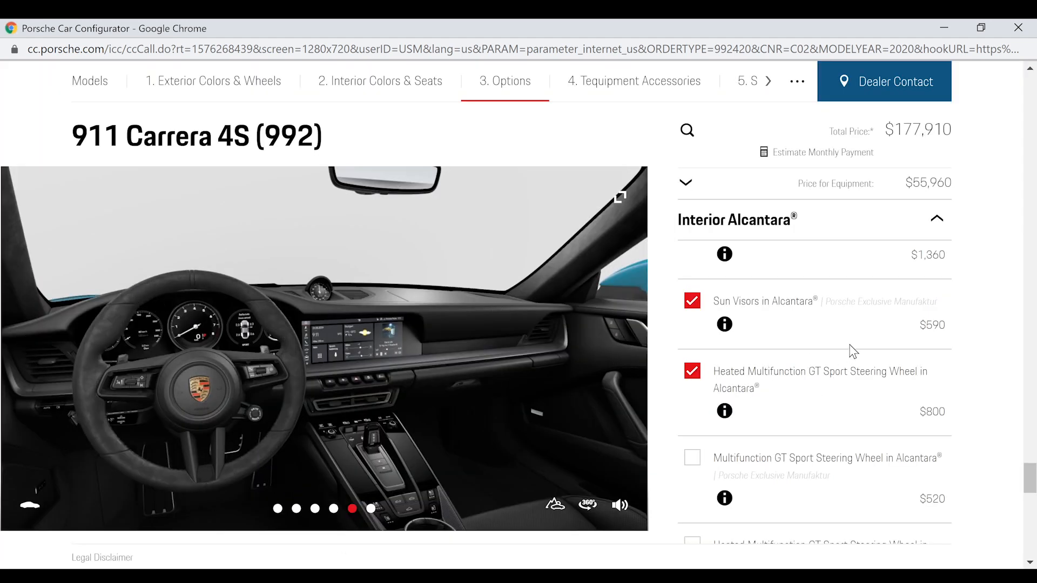
{"action": "scroll", "coordinate": [853, 350], "scroll_direction": "down", "scroll_amount": 1}
{"action": "scroll", "coordinate": [850, 354], "scroll_direction": "down", "scroll_amount": 1}
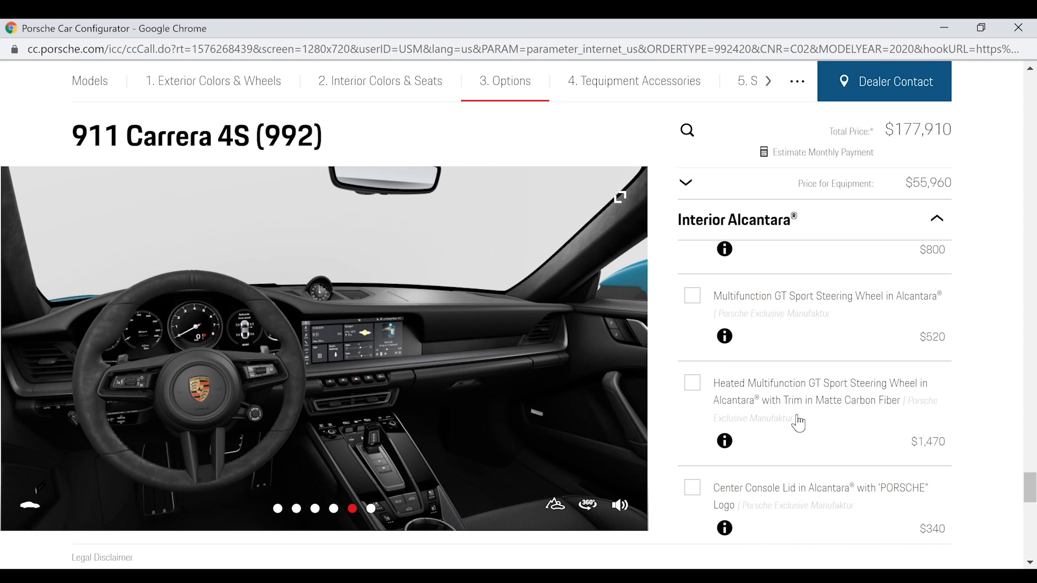
{"action": "left_click", "coordinate": [800, 406]}
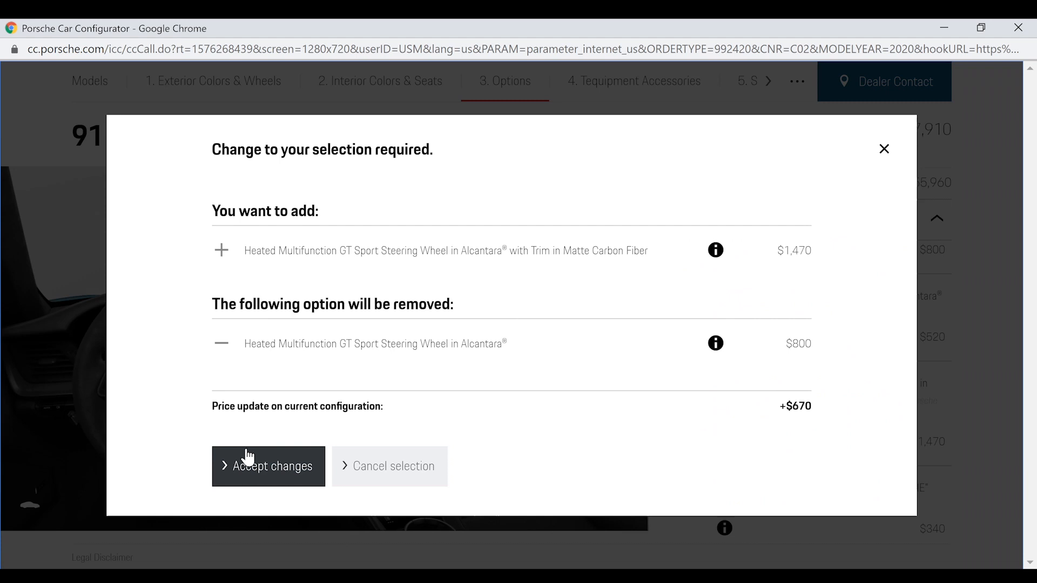
{"action": "left_click", "coordinate": [245, 451]}
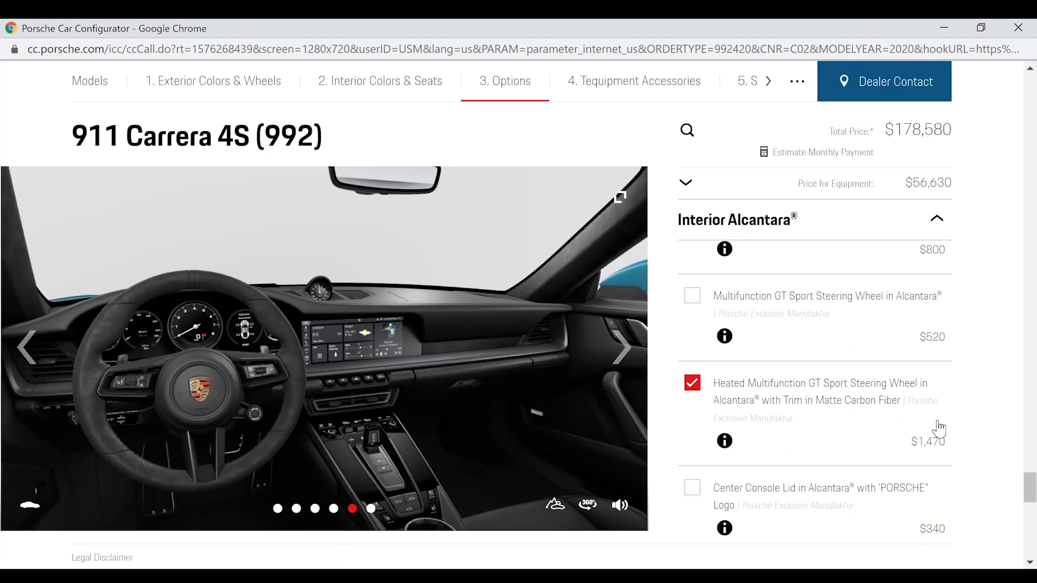
- Switch the preview to the cabin side view and review the center console lid and vehicle key options in Alcantara
{"action": "scroll", "coordinate": [938, 429], "scroll_direction": "down", "scroll_amount": 1}
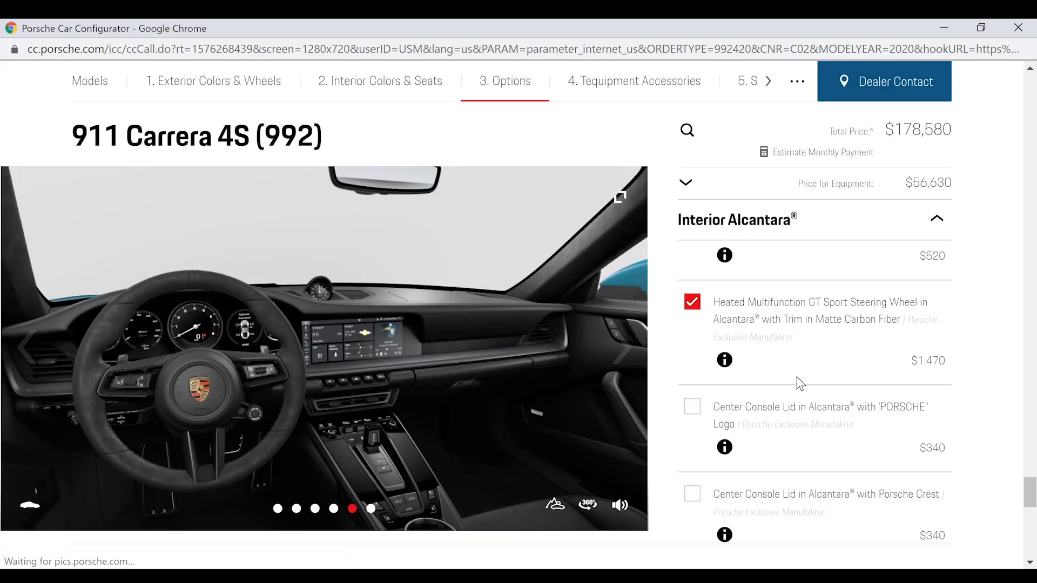
{"action": "scroll", "coordinate": [810, 405], "scroll_direction": "down", "scroll_amount": 1}
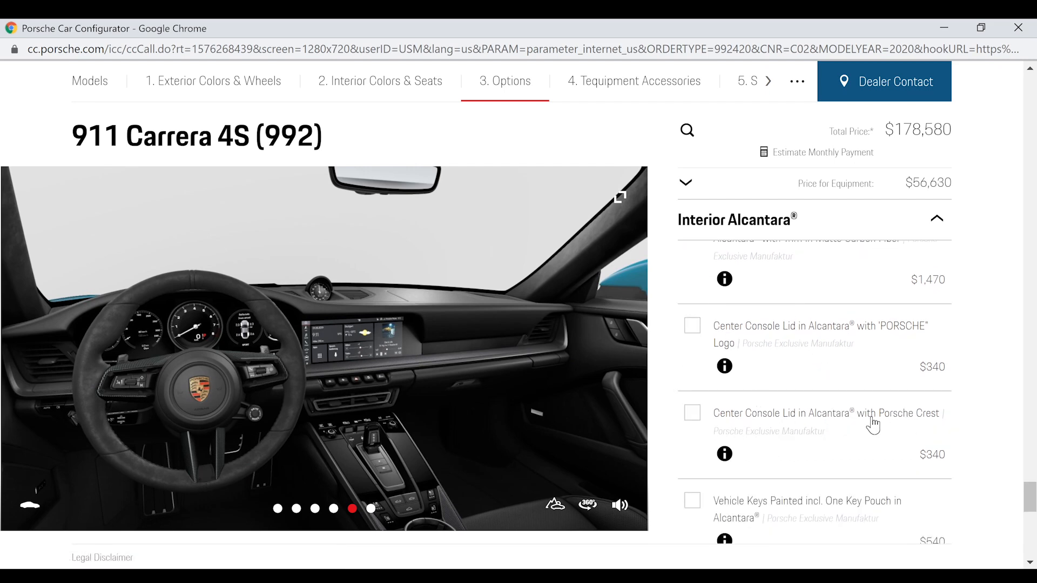
{"action": "left_click", "coordinate": [371, 511]}
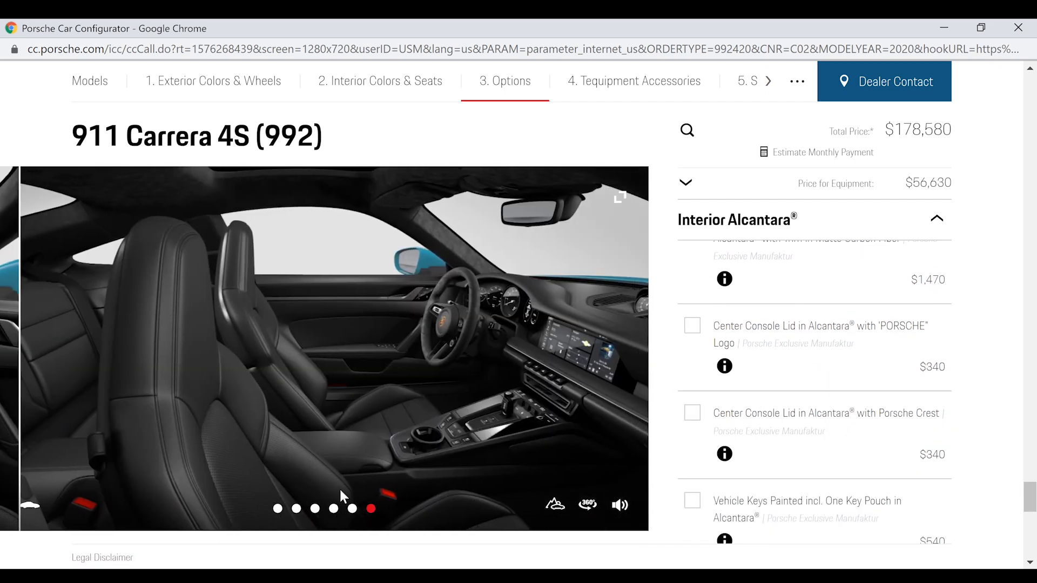
{"action": "scroll", "coordinate": [807, 378], "scroll_direction": "down", "scroll_amount": 3}
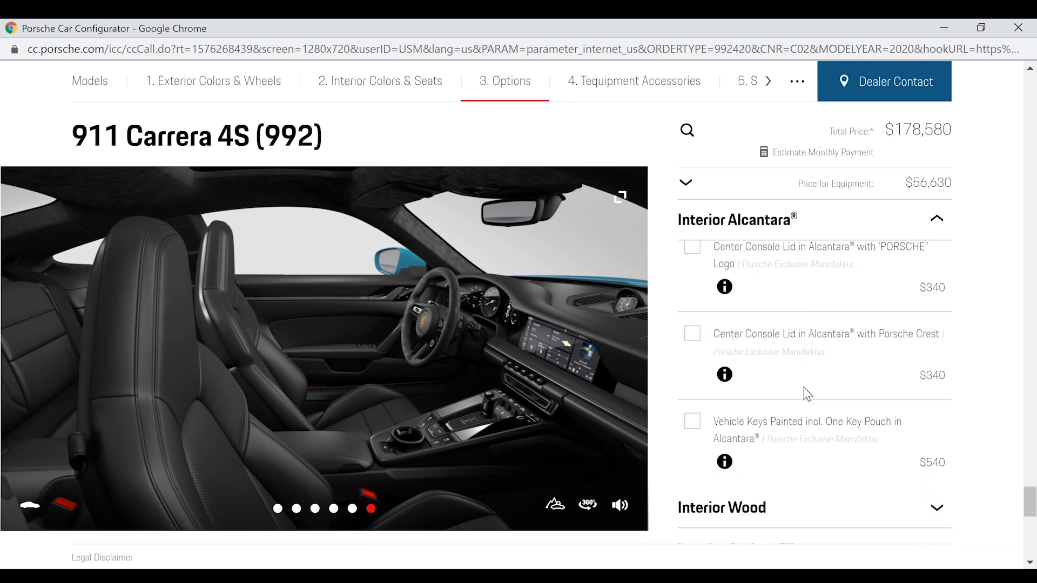
- Add the Interior Trim in Matte Carbon Fiber and the Door-Sill Guards in Matte Carbon Fiber, Illuminated
{"action": "left_click", "coordinate": [806, 400]}
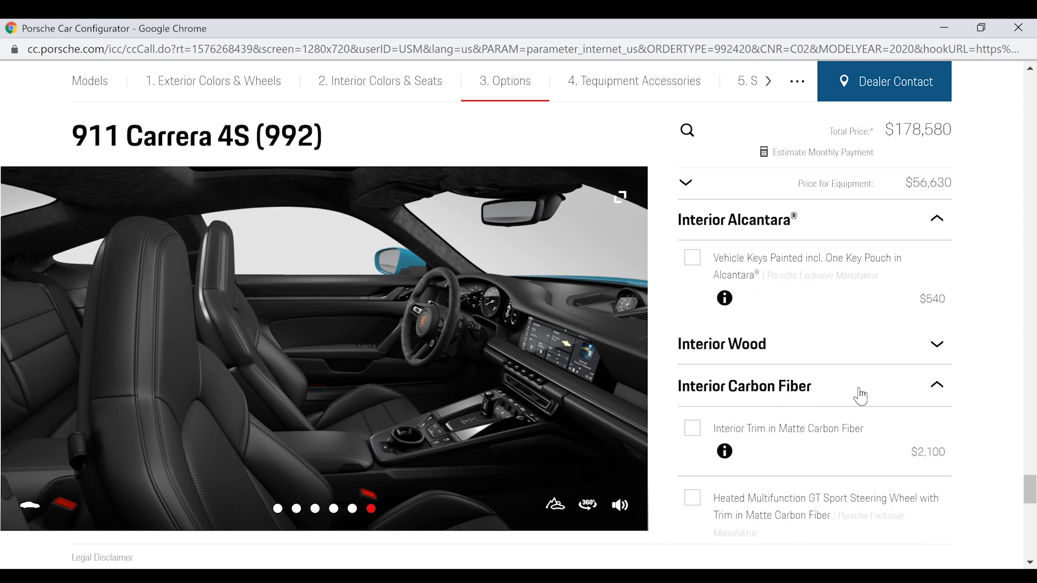
{"action": "left_click", "coordinate": [692, 430]}
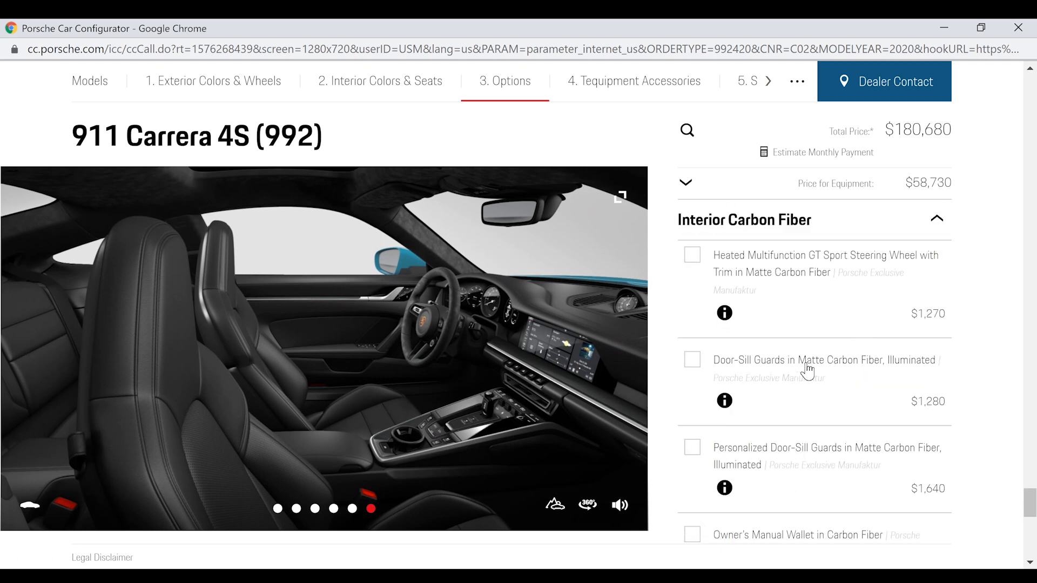
{"action": "left_click", "coordinate": [807, 372]}
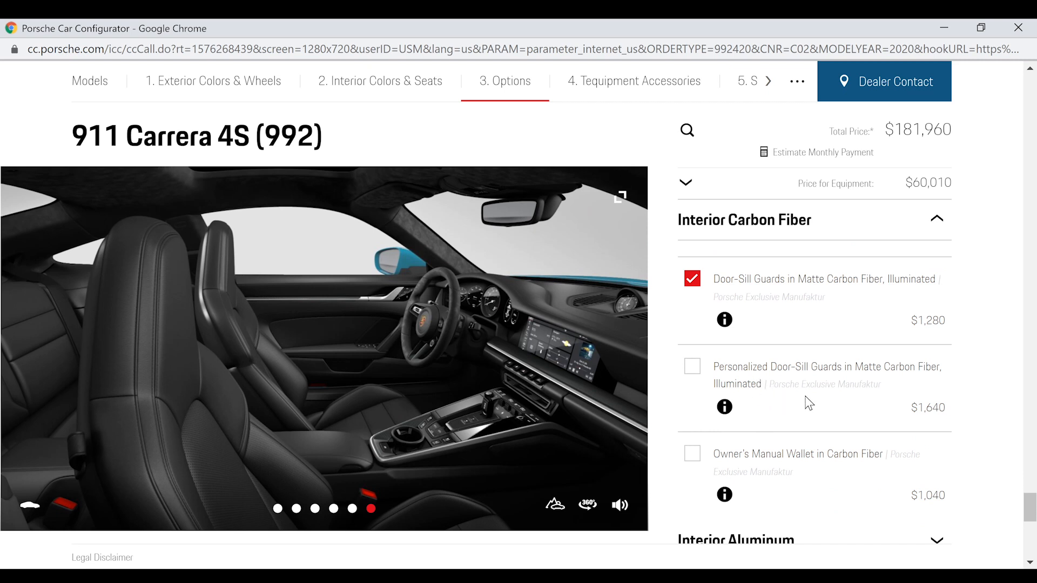
- Replace the door-sill guards with the Personalized Door-Sill Guards in Matte Carbon Fiber, Illuminated, and add the Owner's Manual Wallet in Carbon Fiber
{"action": "scroll", "coordinate": [828, 393], "scroll_direction": "down", "scroll_amount": 2}
{"action": "left_click", "coordinate": [718, 297]}
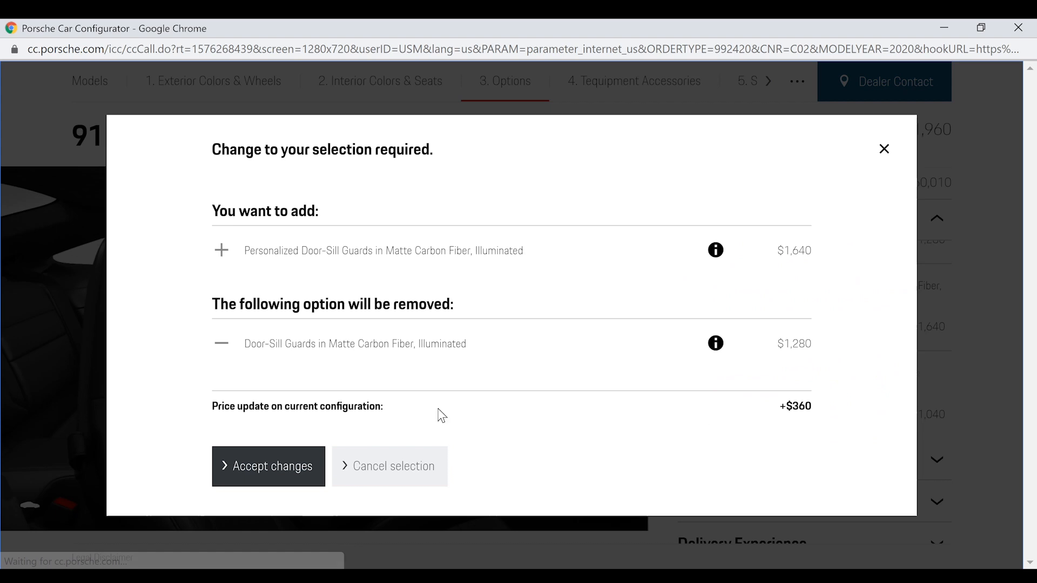
{"action": "left_click", "coordinate": [290, 469]}
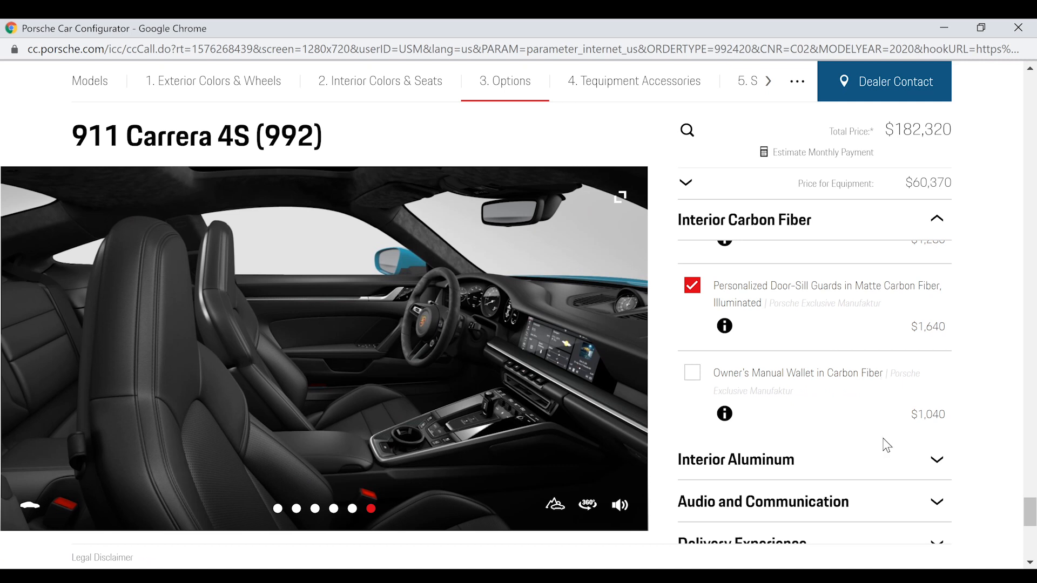
{"action": "left_click", "coordinate": [691, 373]}
- Replace the BOSE Surround Sound System with the Burmester High-End Surround Sound System in the Audio and Communication options
{"action": "scroll", "coordinate": [943, 385], "scroll_direction": "down", "scroll_amount": 2}
{"action": "left_click", "coordinate": [870, 430]}
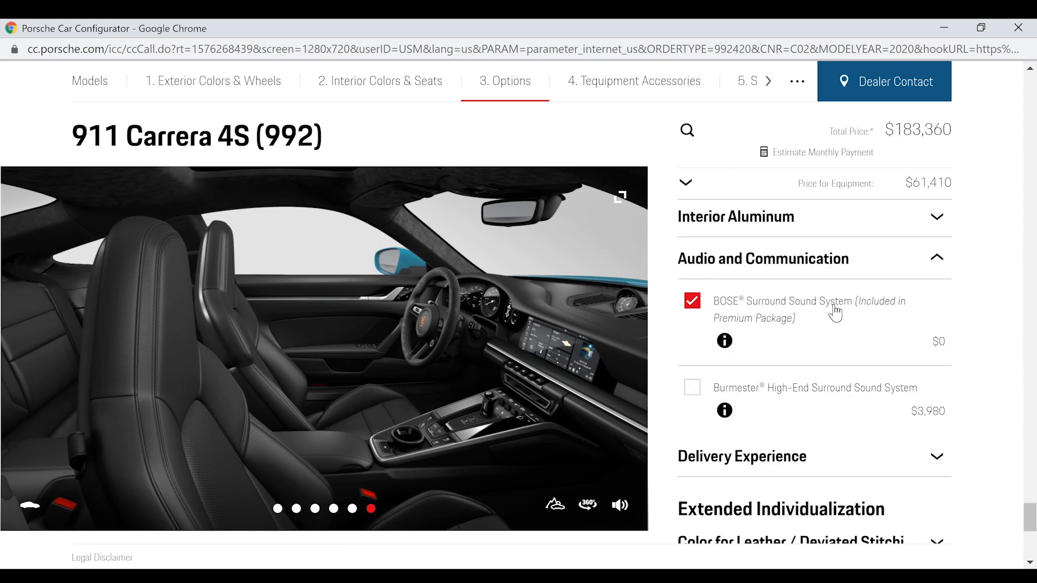
{"action": "left_click", "coordinate": [808, 401]}
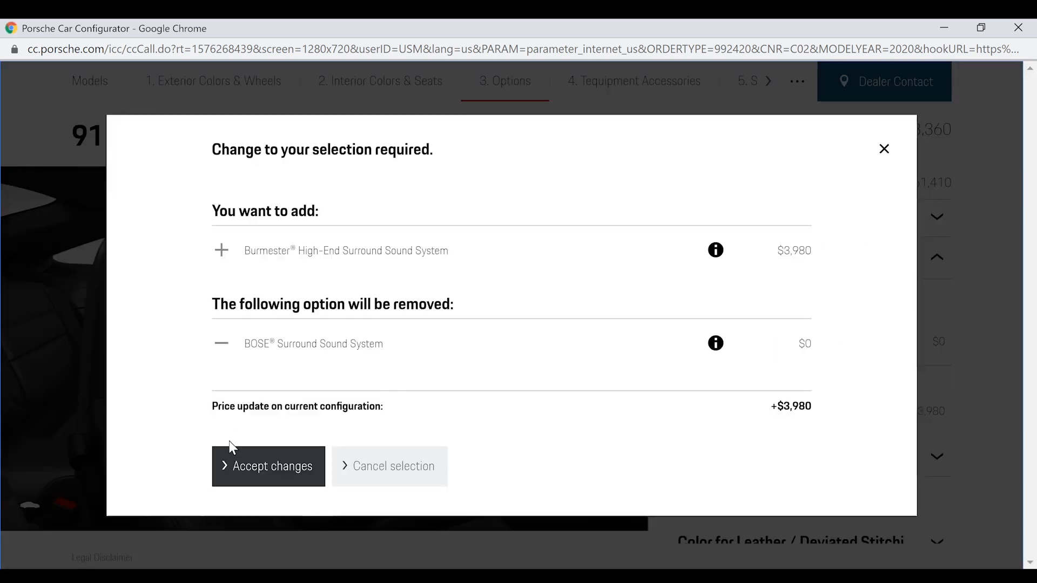
{"action": "left_click", "coordinate": [285, 479]}
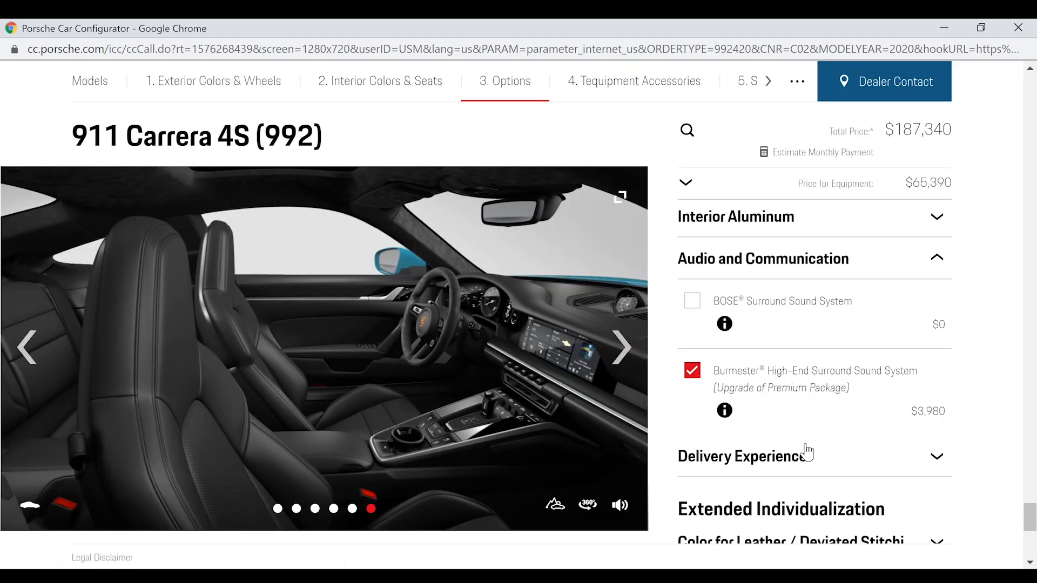
{"action": "scroll", "coordinate": [771, 381], "scroll_direction": "down", "scroll_amount": 2}
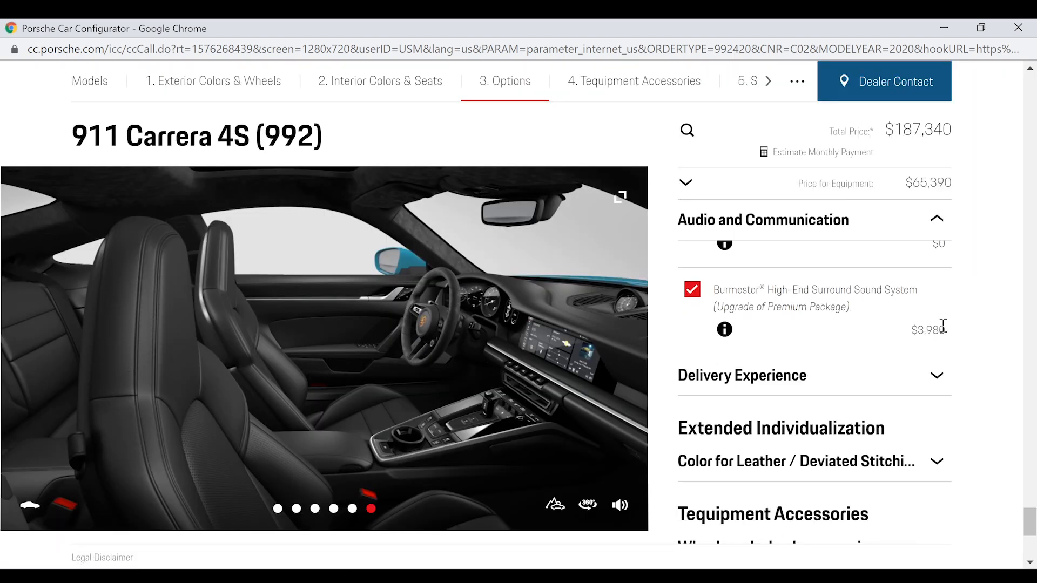
- Pass over the Tequipment Accessories and review the full configuration summary, from the base price and selected equipment through to the total price
{"action": "scroll", "coordinate": [962, 367], "scroll_direction": "down", "scroll_amount": 1}
{"action": "left_click", "coordinate": [622, 91]}
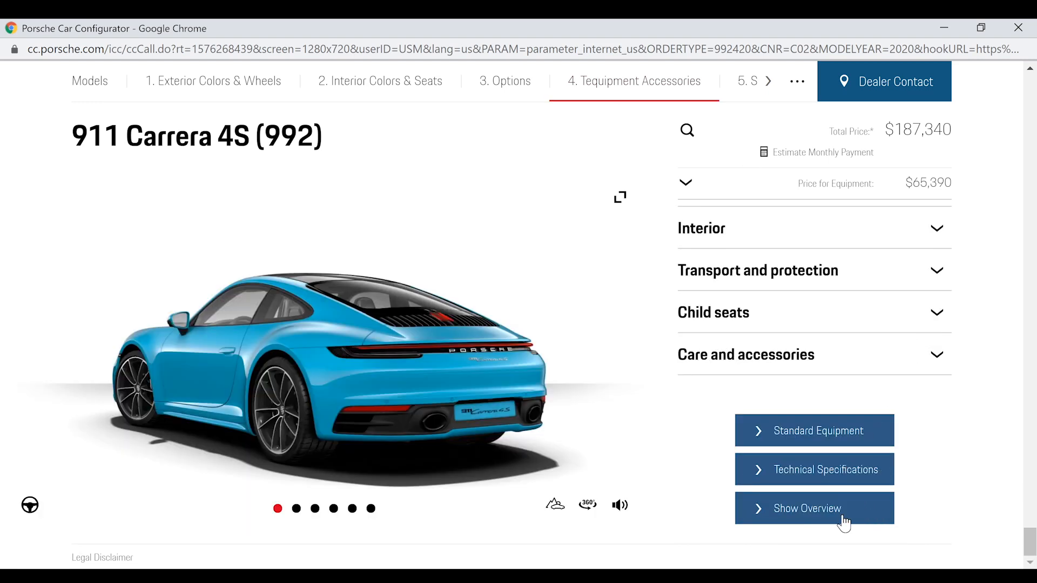
{"action": "left_click", "coordinate": [751, 96]}
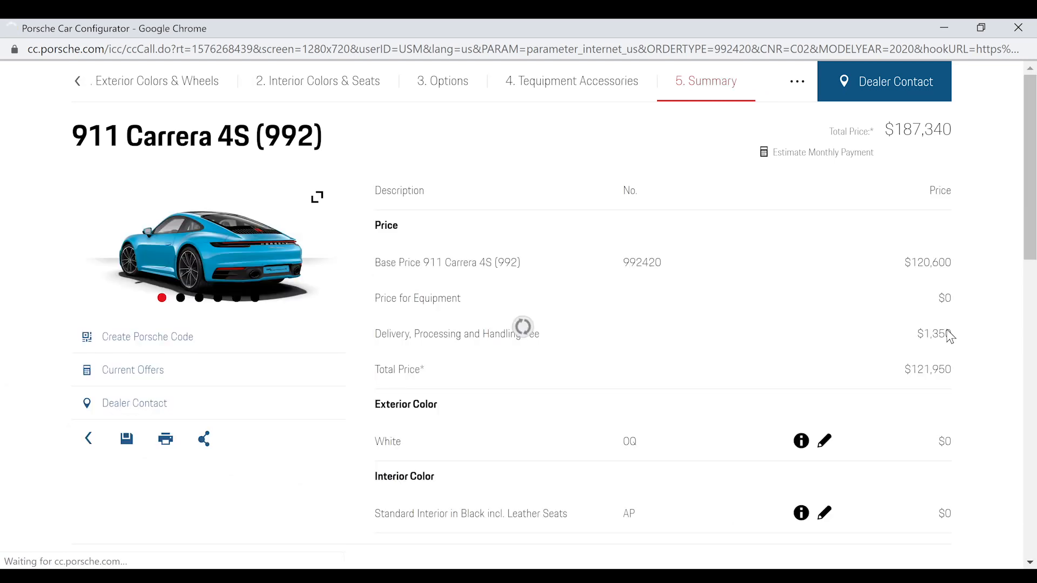
{"action": "scroll", "coordinate": [584, 339], "scroll_direction": "down", "scroll_amount": 15}
{"action": "scroll", "coordinate": [637, 340], "scroll_direction": "up", "scroll_amount": 10}
{"action": "scroll", "coordinate": [607, 270], "scroll_direction": "down", "scroll_amount": 6}
{"action": "scroll", "coordinate": [616, 275], "scroll_direction": "down", "scroll_amount": 15}
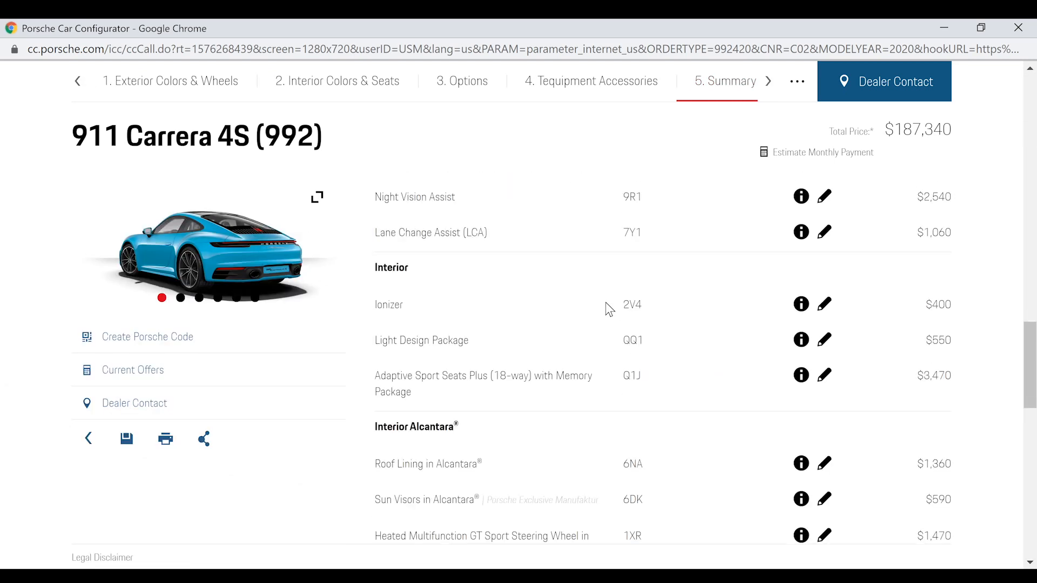
{"action": "scroll", "coordinate": [600, 301], "scroll_direction": "up", "scroll_amount": 3}
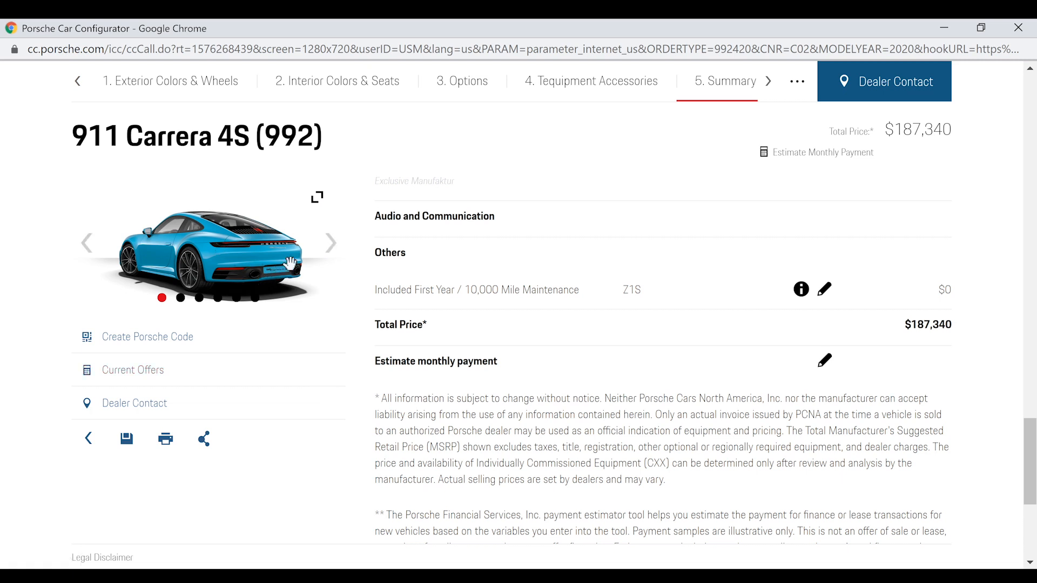
- View the configured car in the enlarged preview, check the cabin side view and the rear exterior view, and return to the summary
{"action": "left_click", "coordinate": [319, 198]}
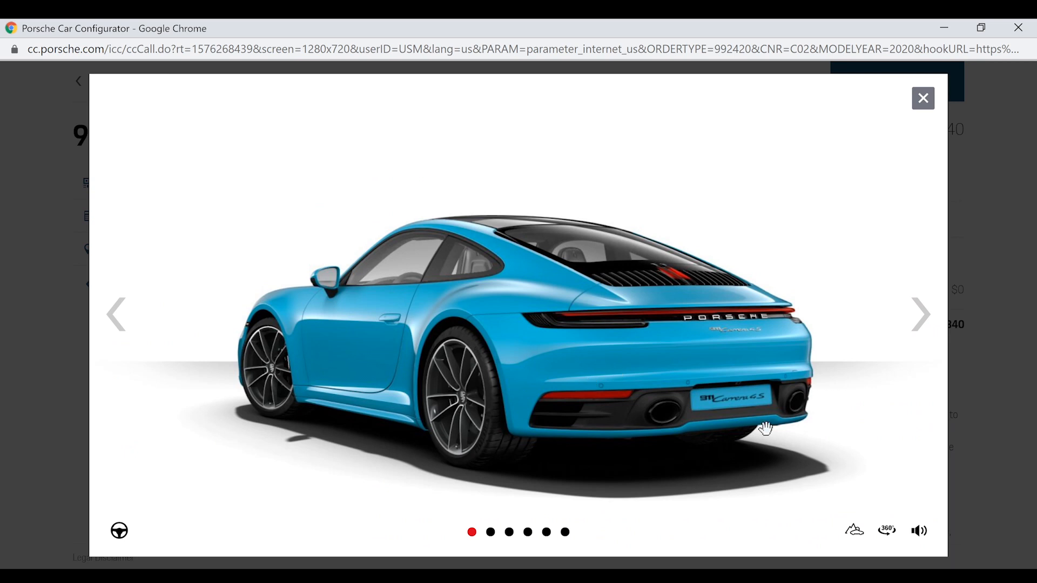
{"action": "left_click", "coordinate": [119, 321]}
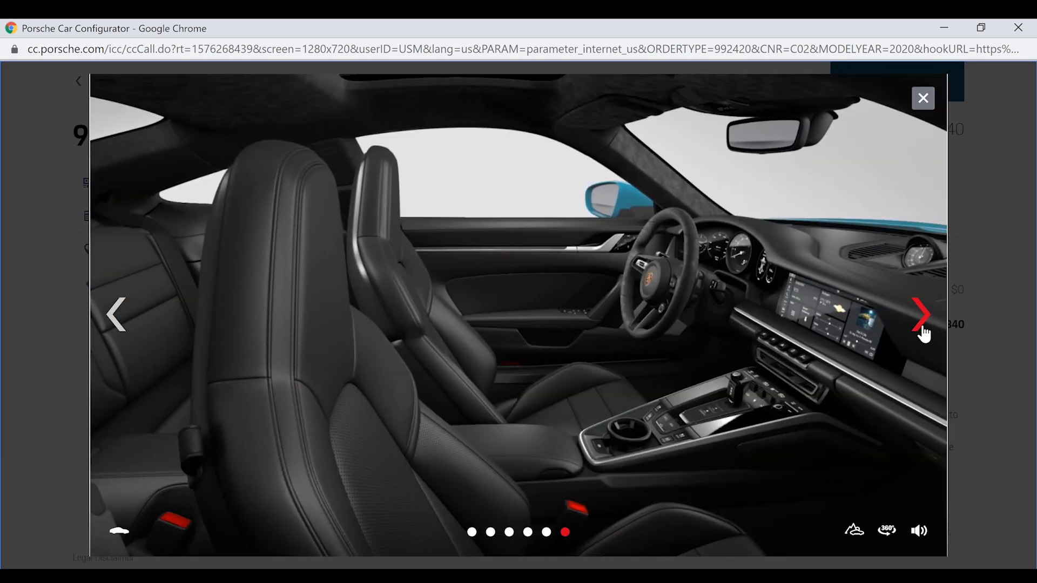
{"action": "left_click", "coordinate": [921, 331]}
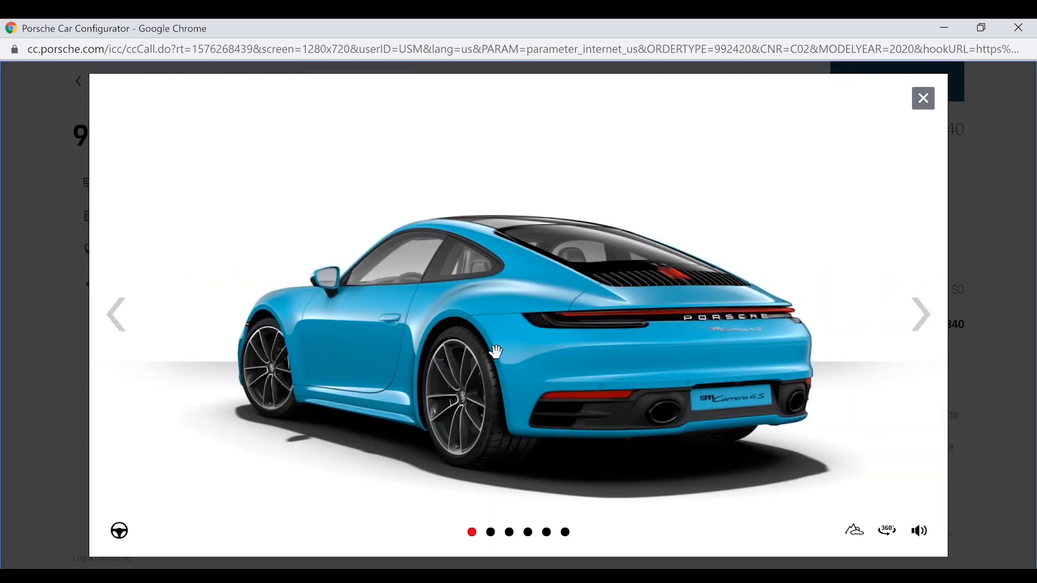
{"action": "left_click", "coordinate": [44, 413]}
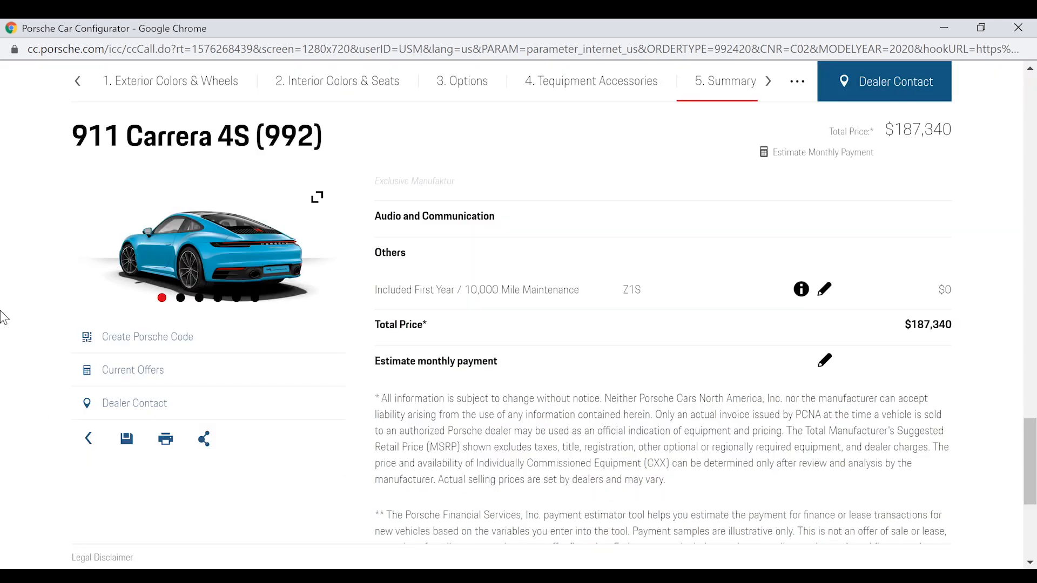